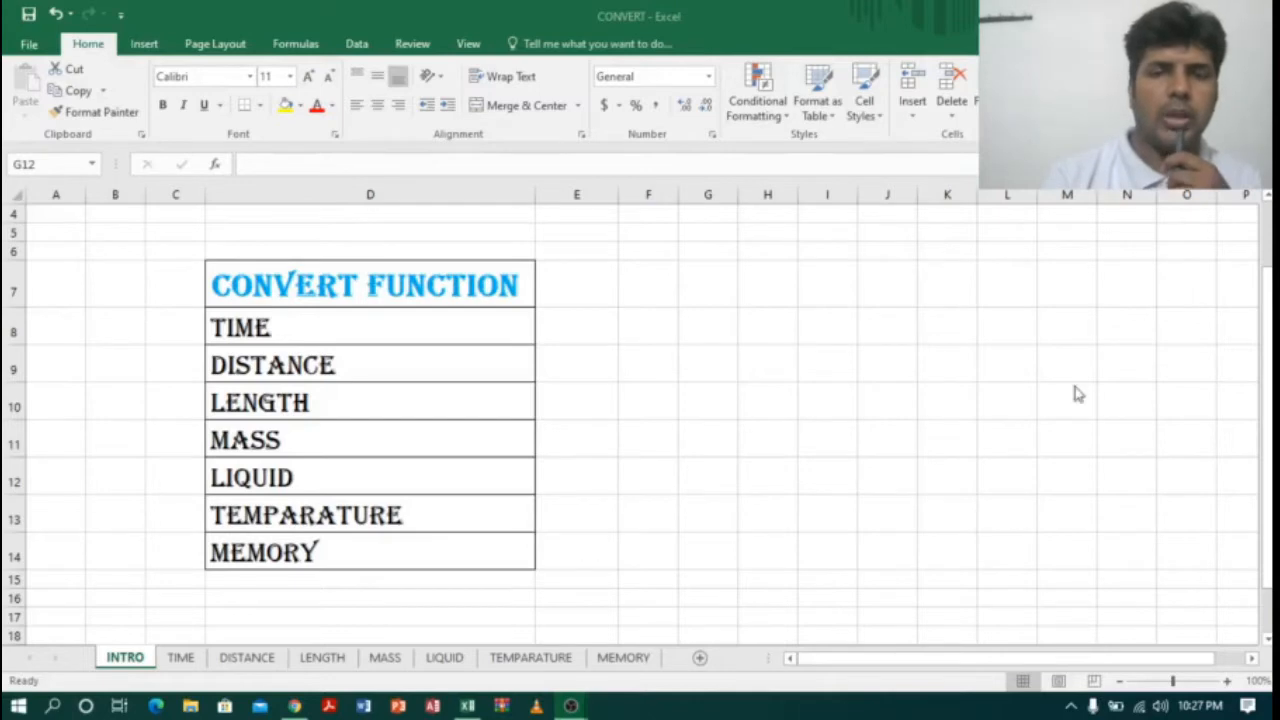
Step: Review the CONVERT function topics listed on the INTRO sheet and look over the YouTube channel's playlists in Chrome
left_click(670, 367)
left_click(414, 293)
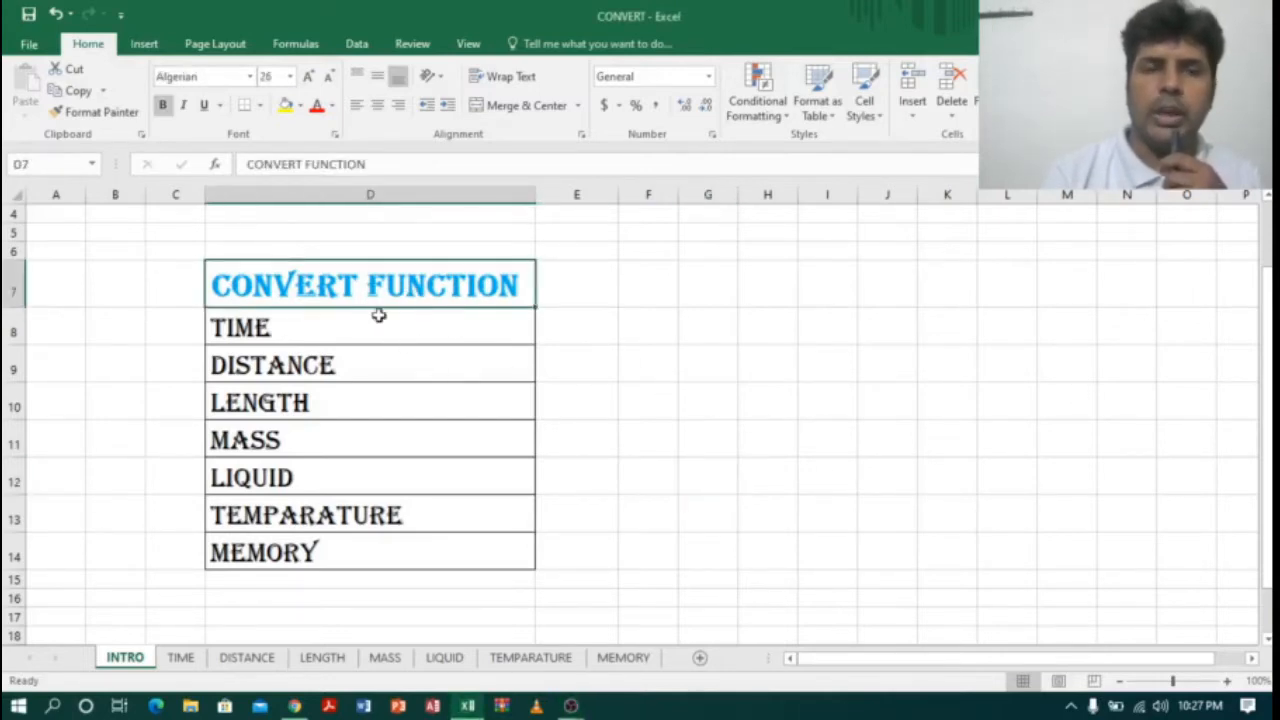
left_click(326, 331)
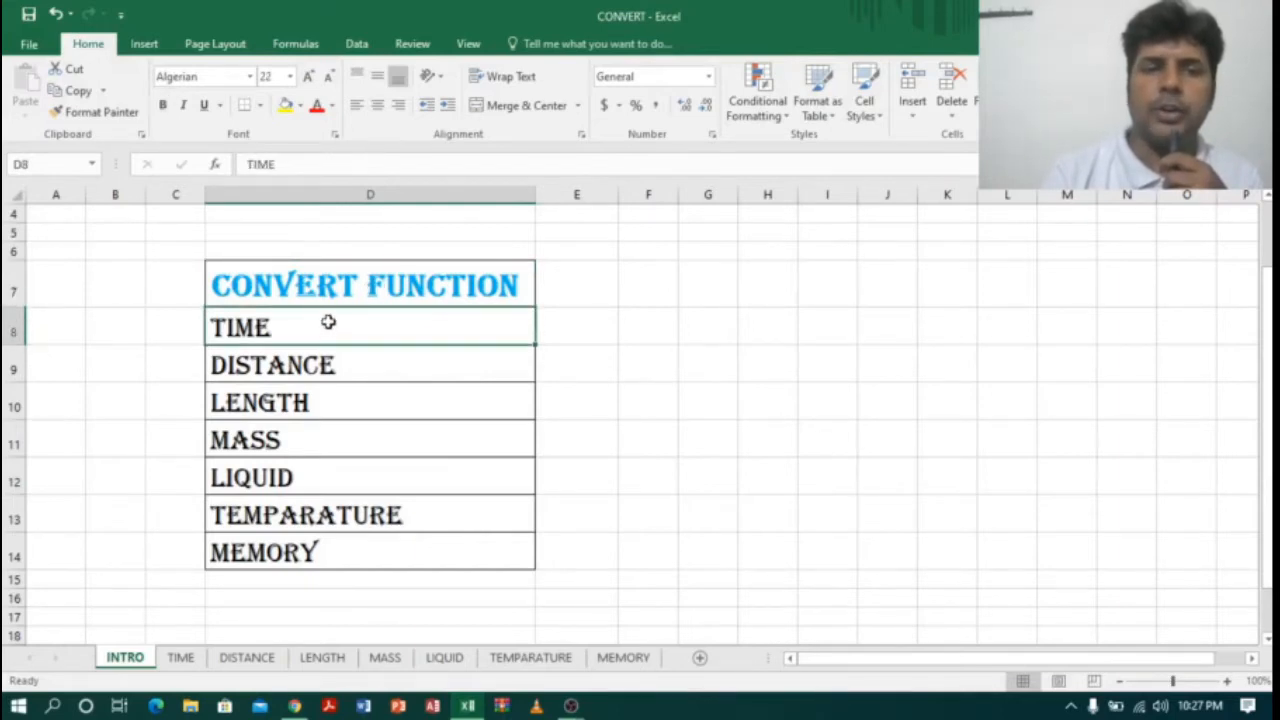
mouse_move(328, 322)
left_mouse_down()
mouse_move(344, 387)
mouse_move(337, 543)
left_mouse_up()
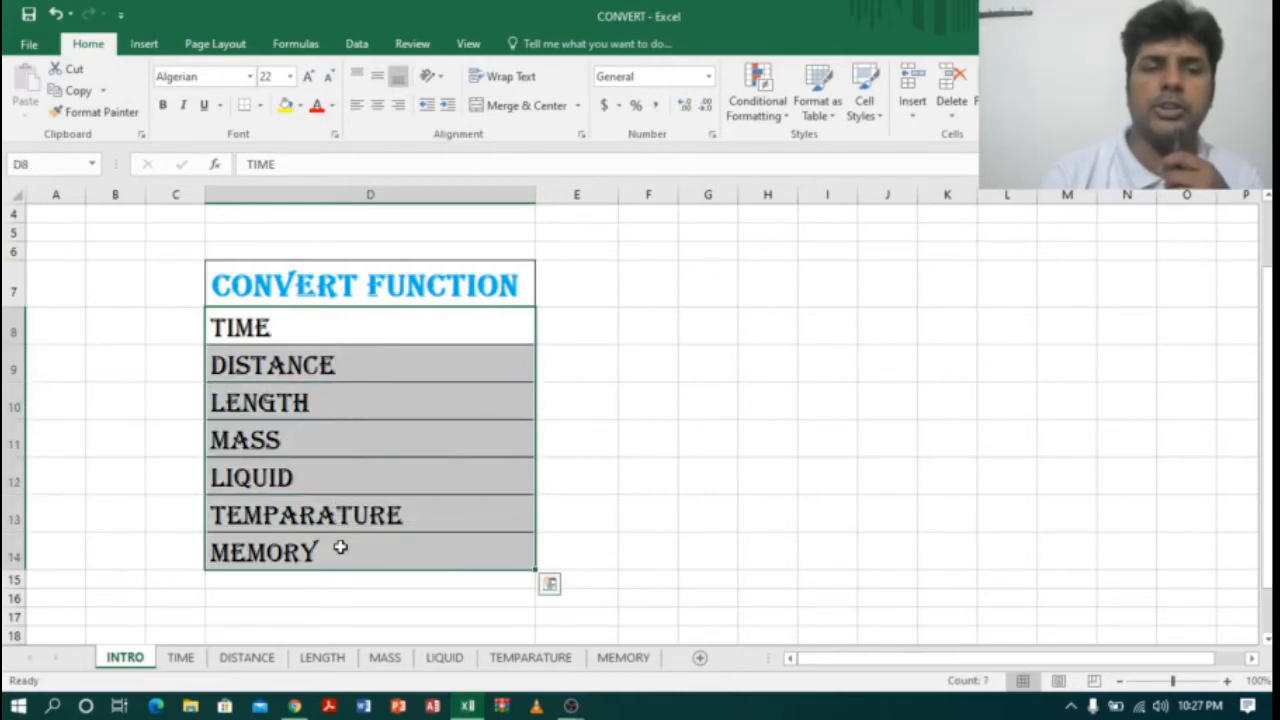
left_click(166, 551)
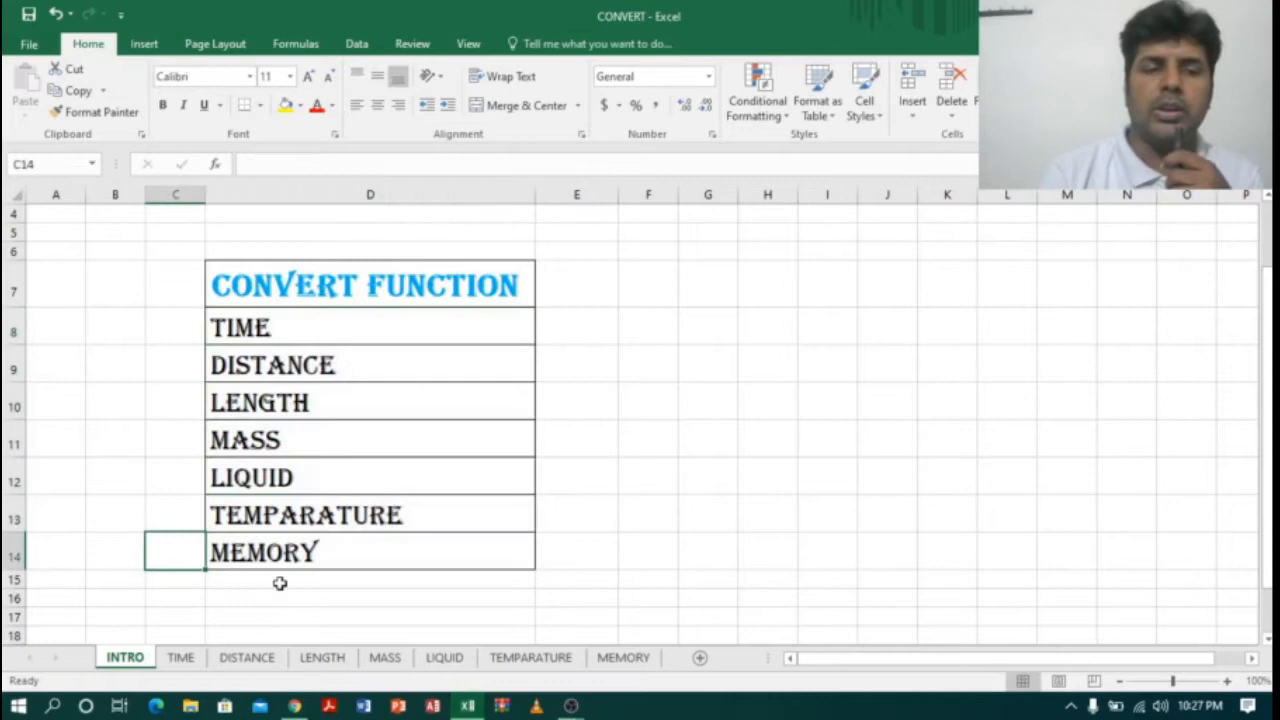
left_click(294, 706)
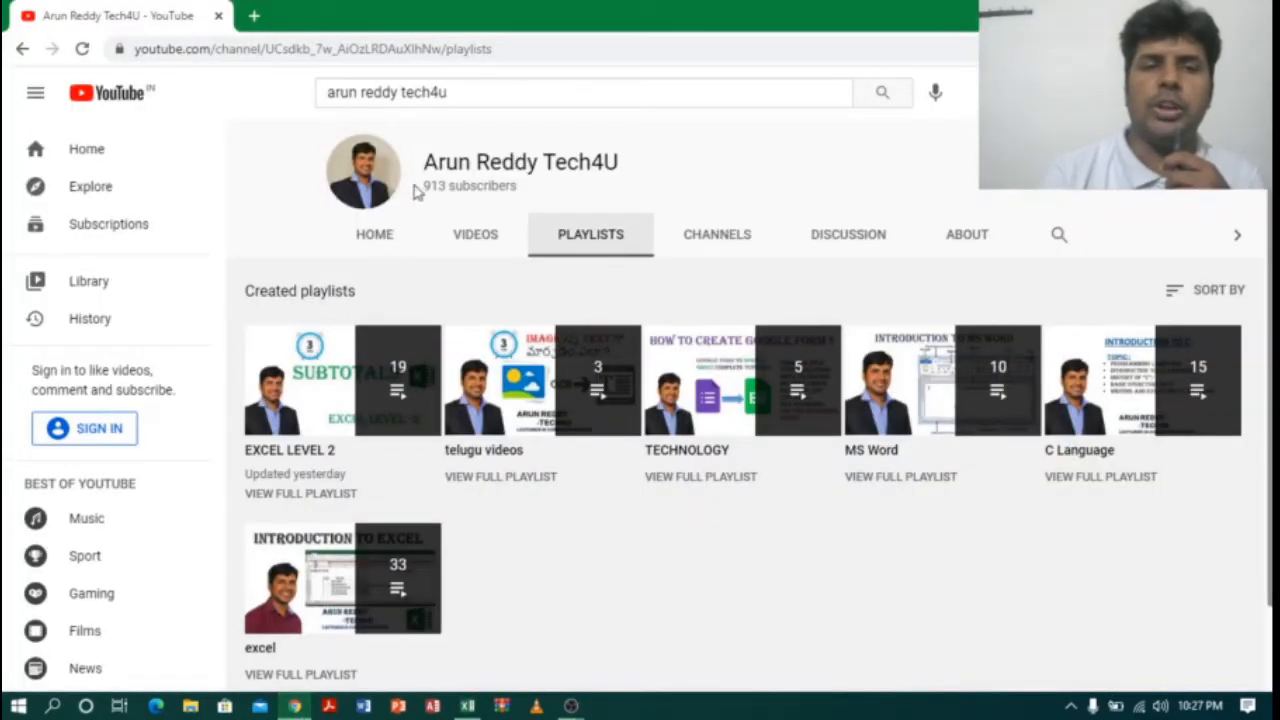
mouse_move(285, 608)
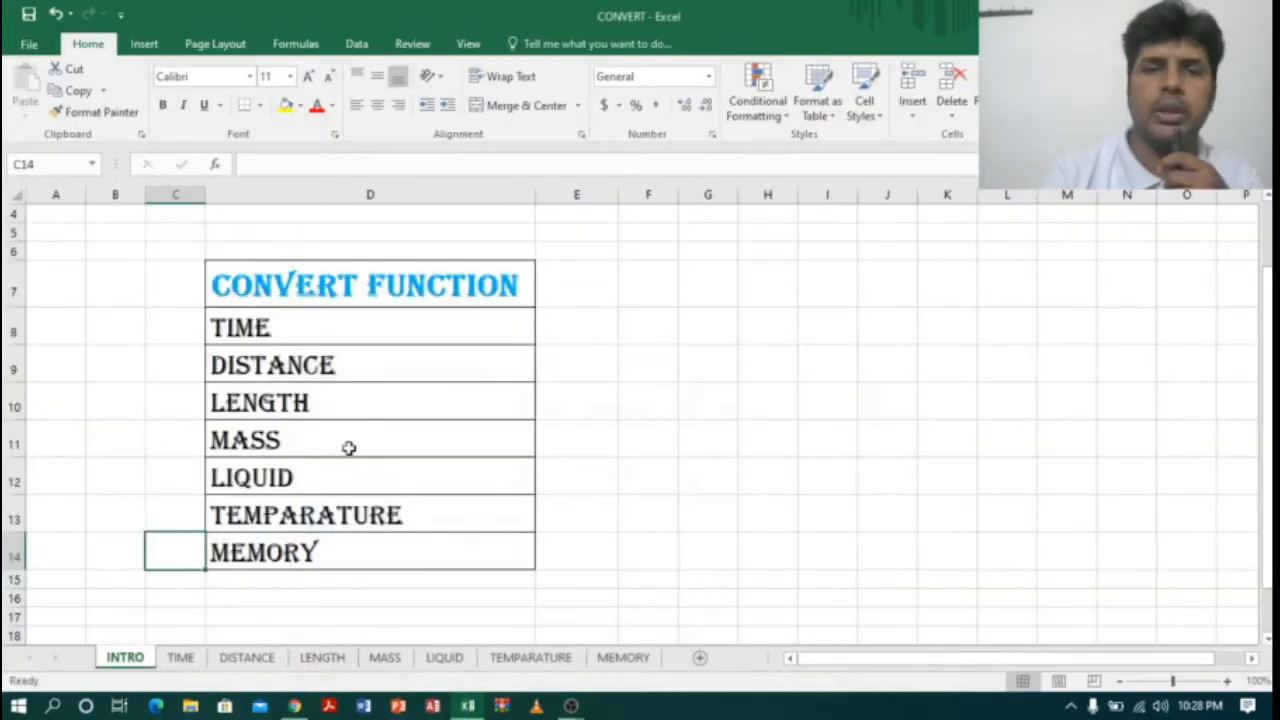
left_click(449, 479)
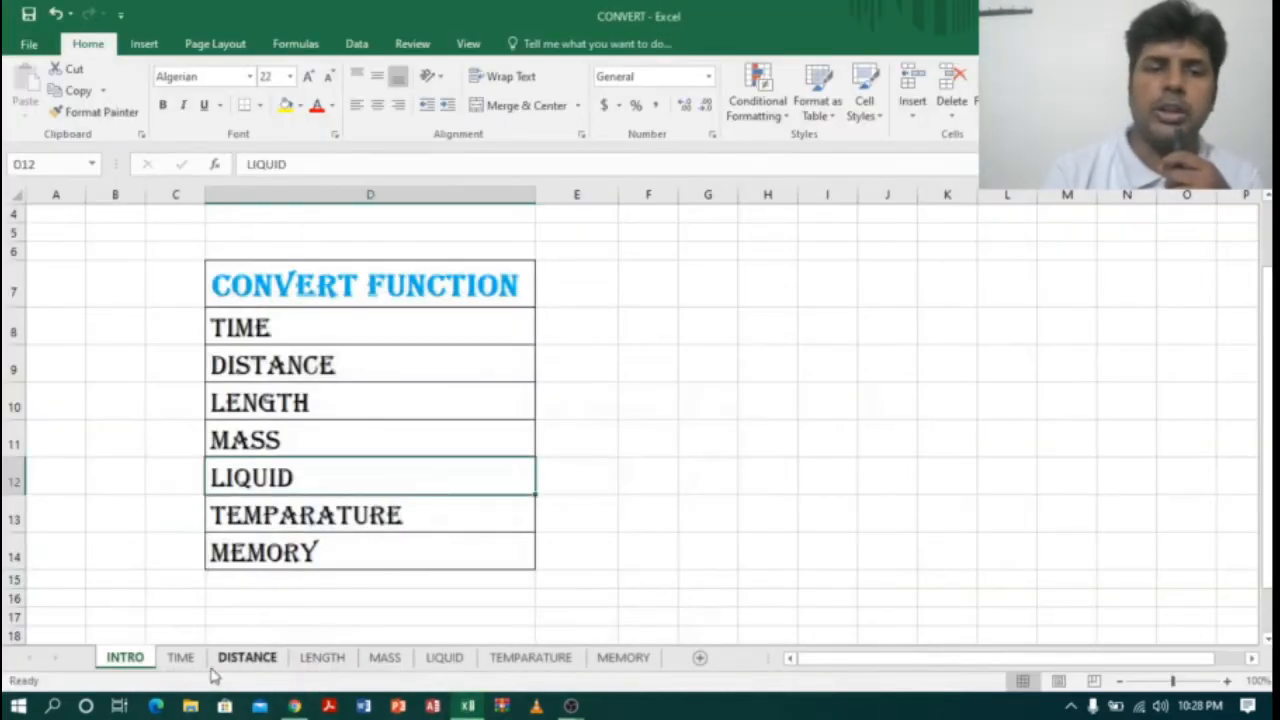
left_click(137, 505)
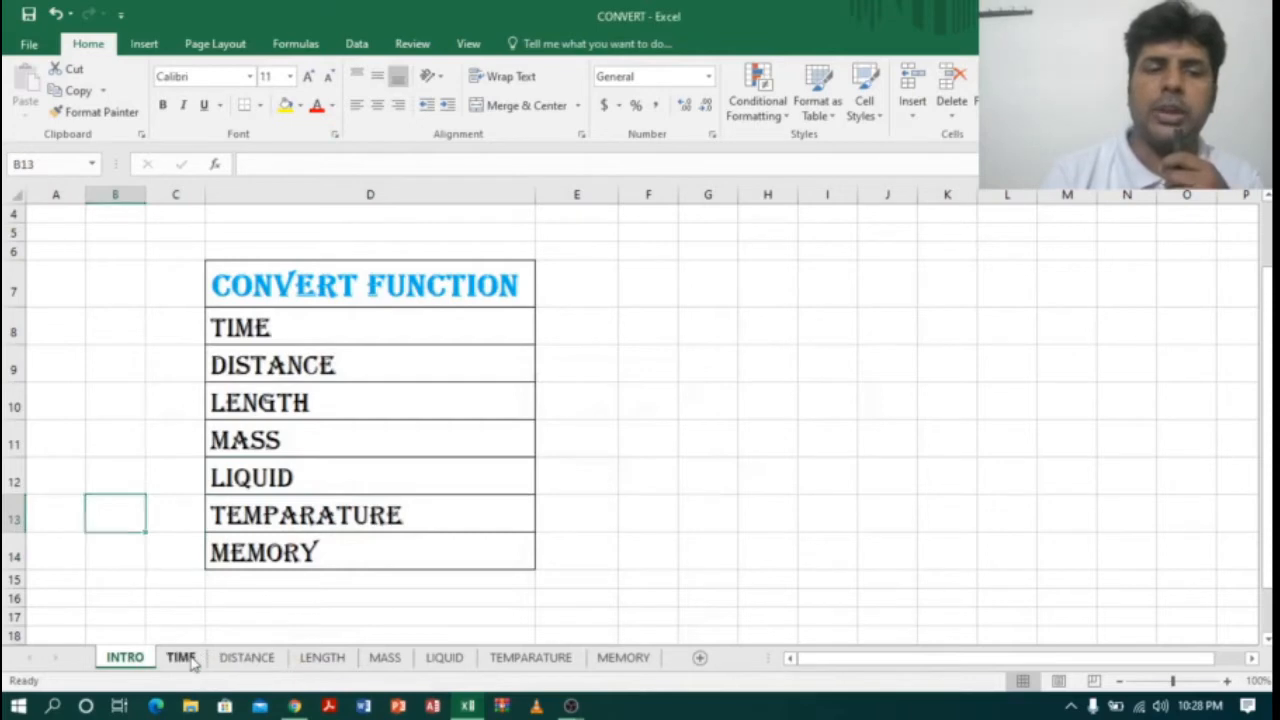
Step: Look through the measurement sheets from TIME to MEMORY and return to the TIME sheet
left_click(190, 662)
left_click(250, 659)
left_click(326, 658)
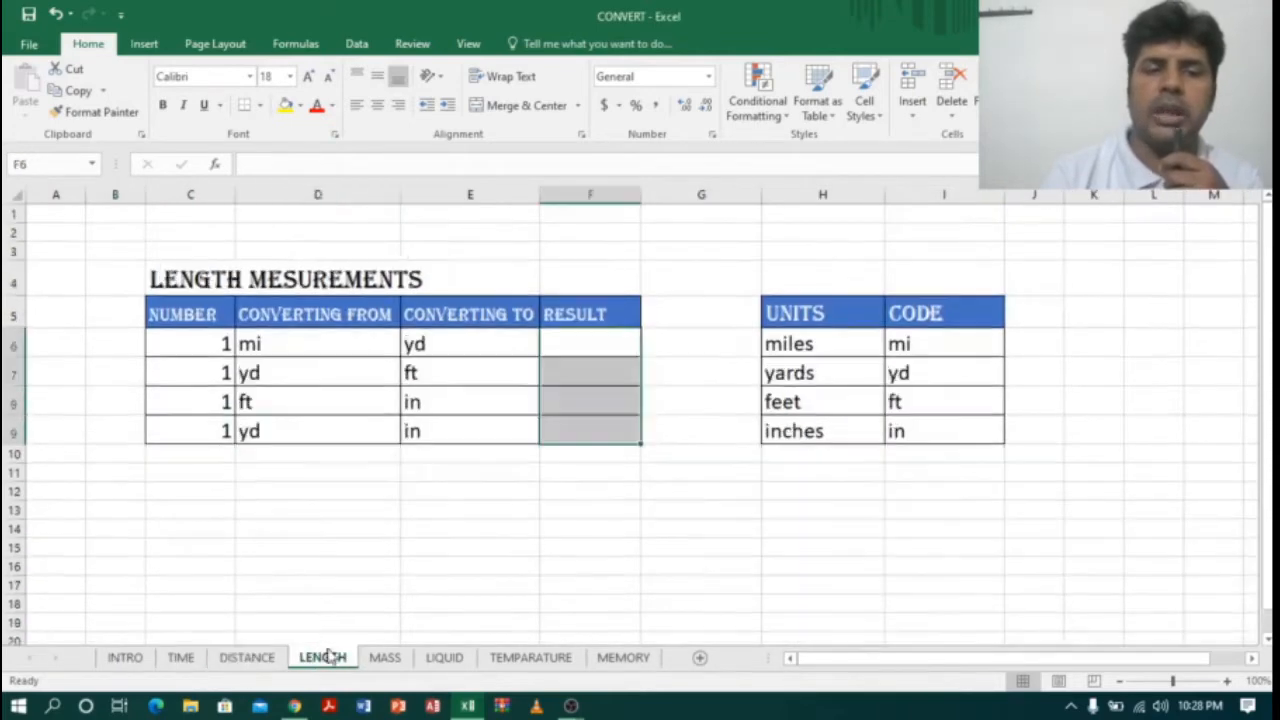
left_click(384, 659)
left_click(445, 659)
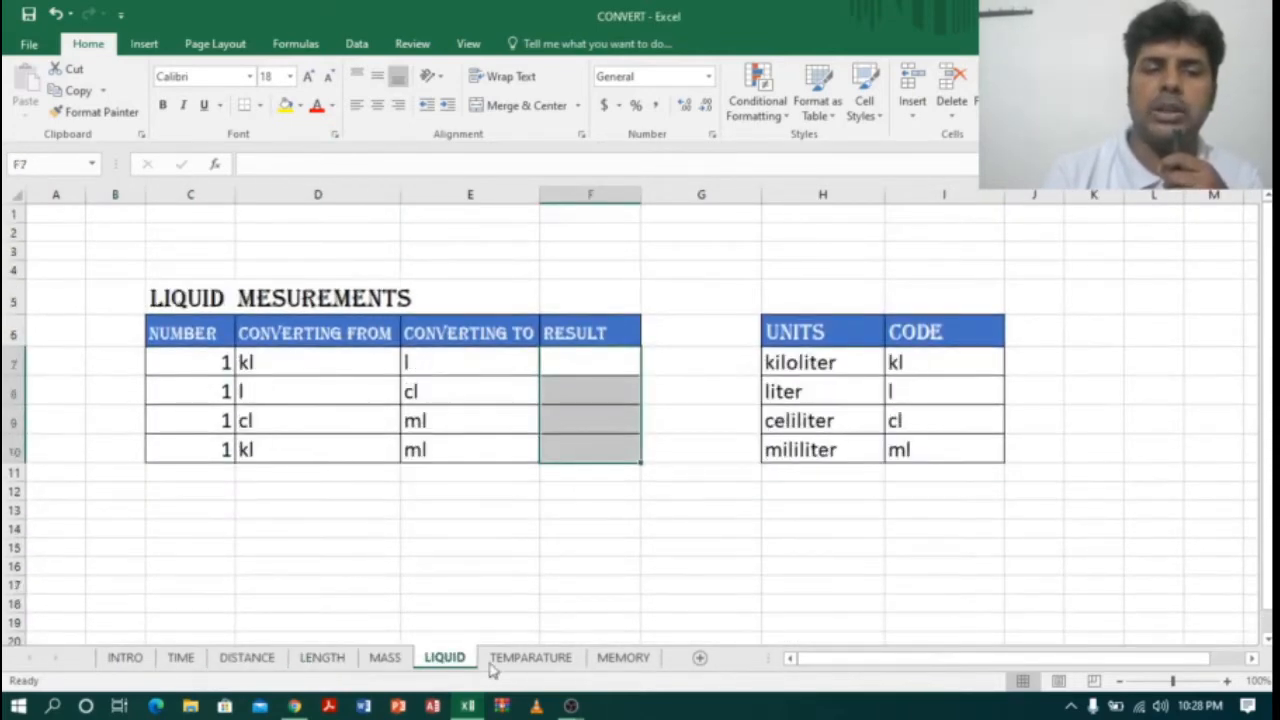
left_click(495, 662)
left_click(603, 658)
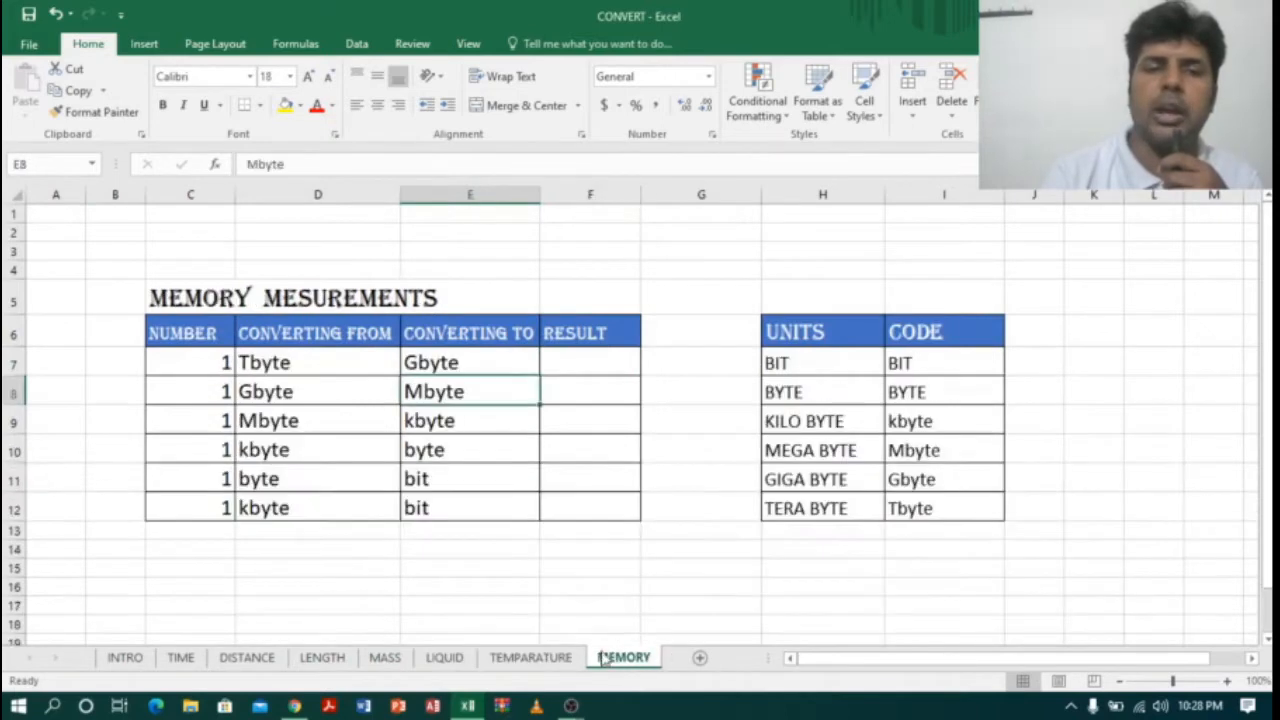
left_click(193, 664)
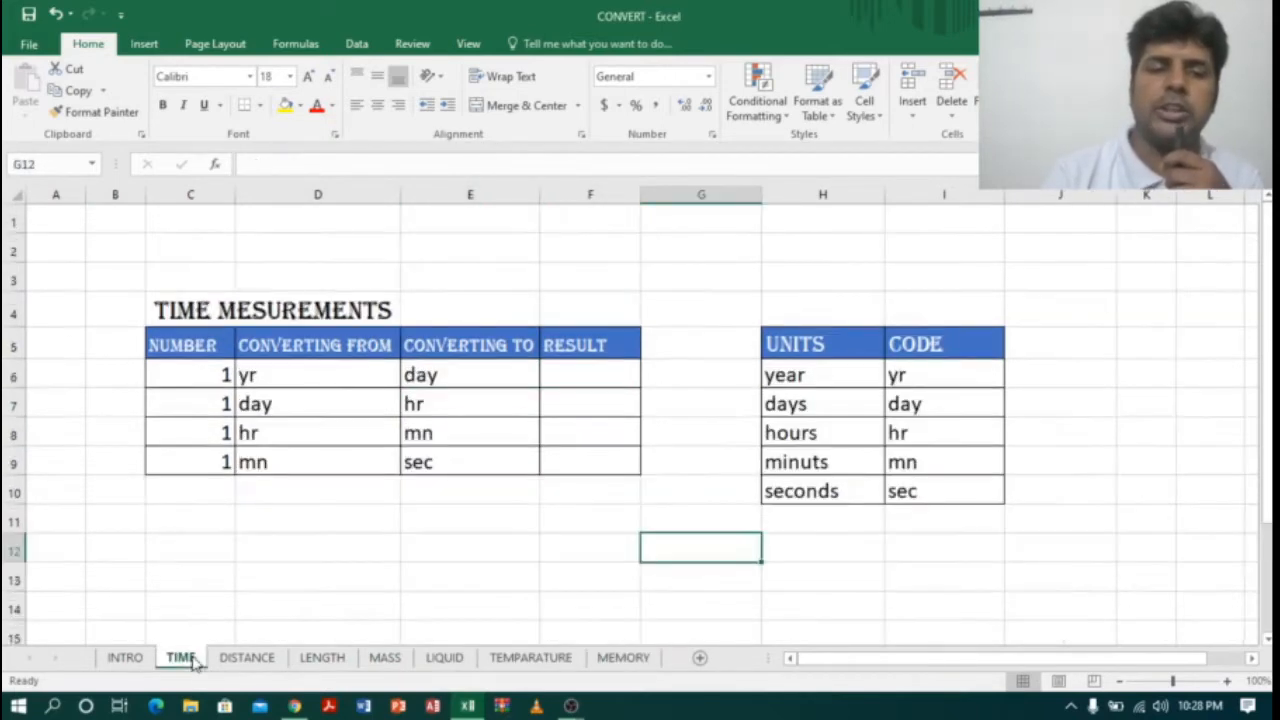
Step: Begin a CONVERT formula in cell F6 of the time table with 1 as the number to convert
left_click(602, 368)
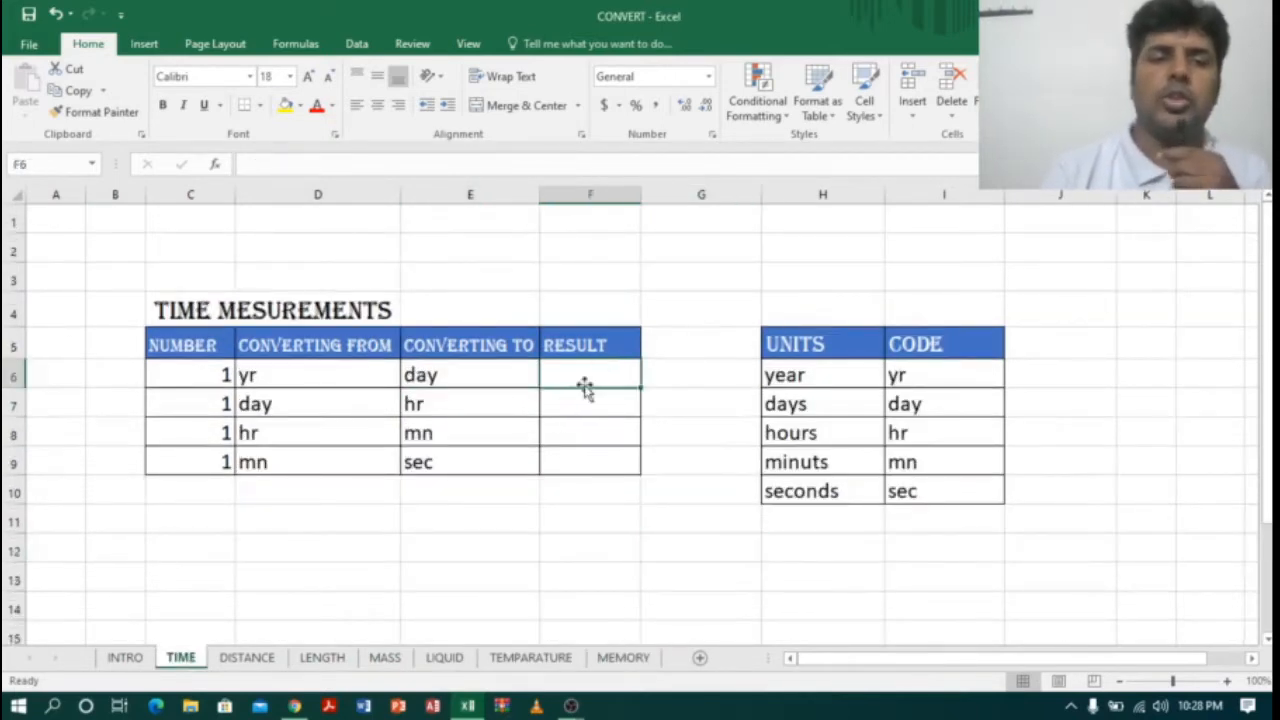
left_click(291, 374)
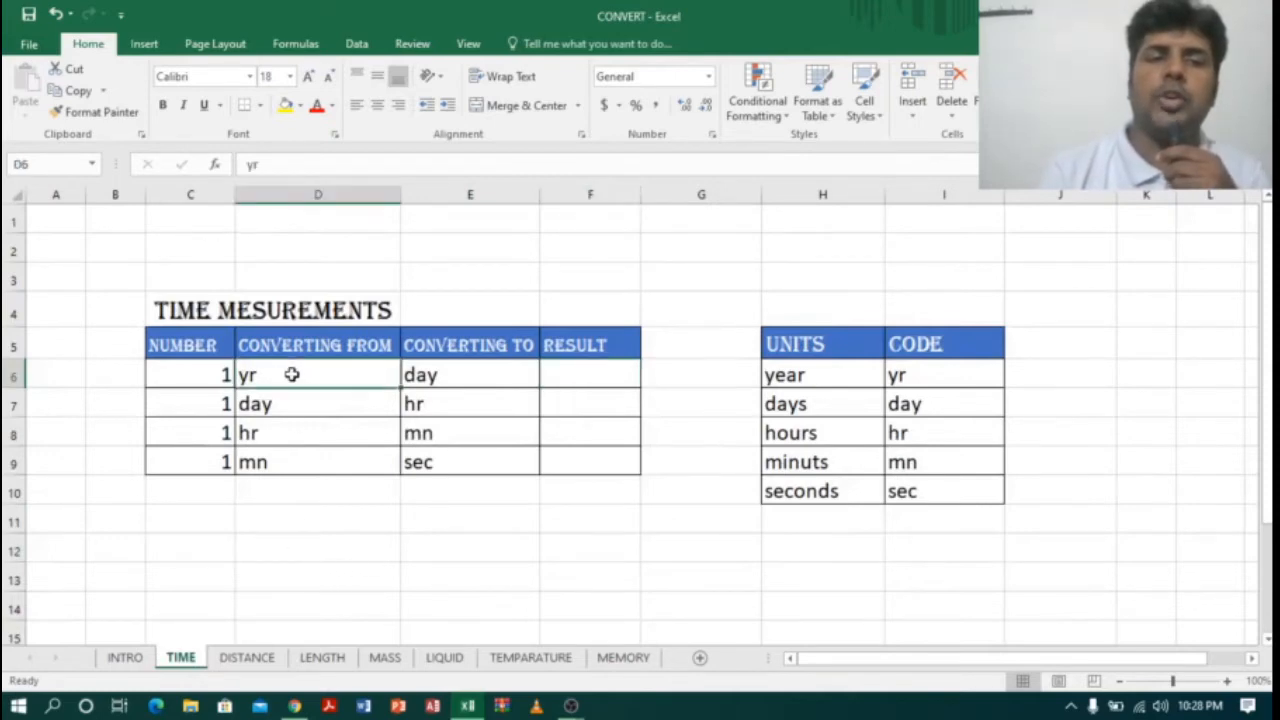
left_click(485, 377)
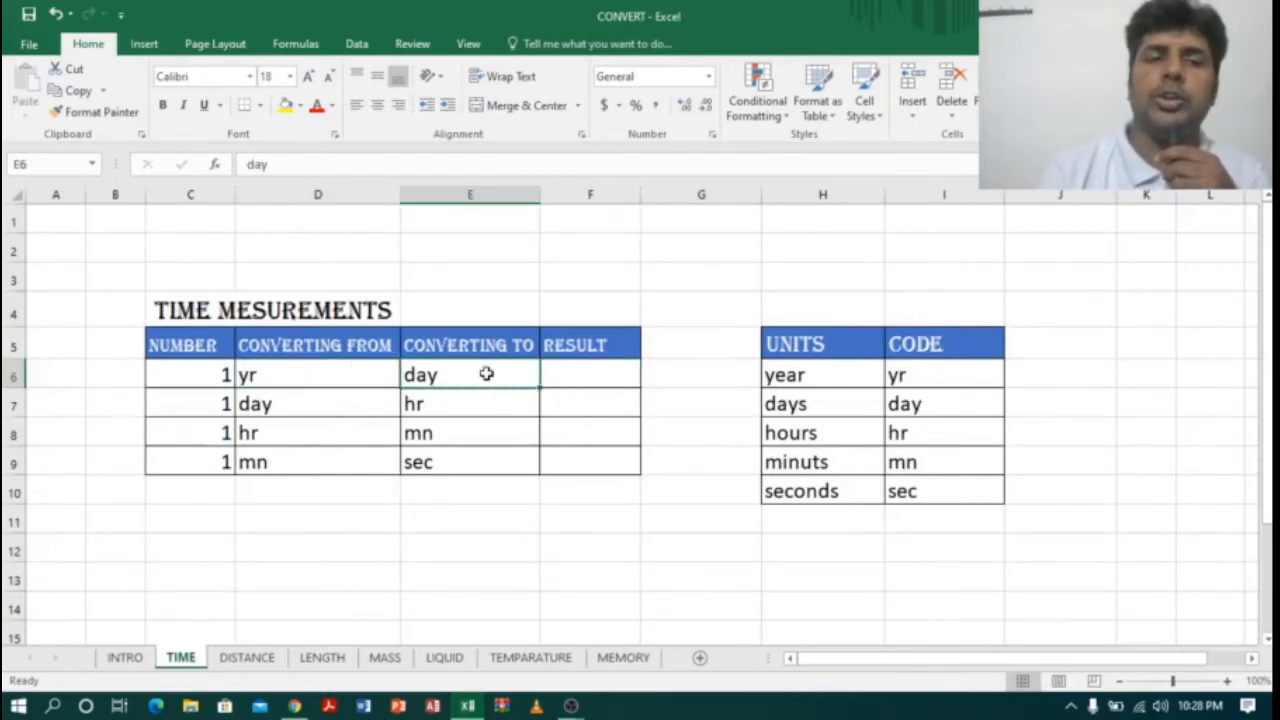
left_click(312, 377)
left_click(469, 380)
left_click(612, 381)
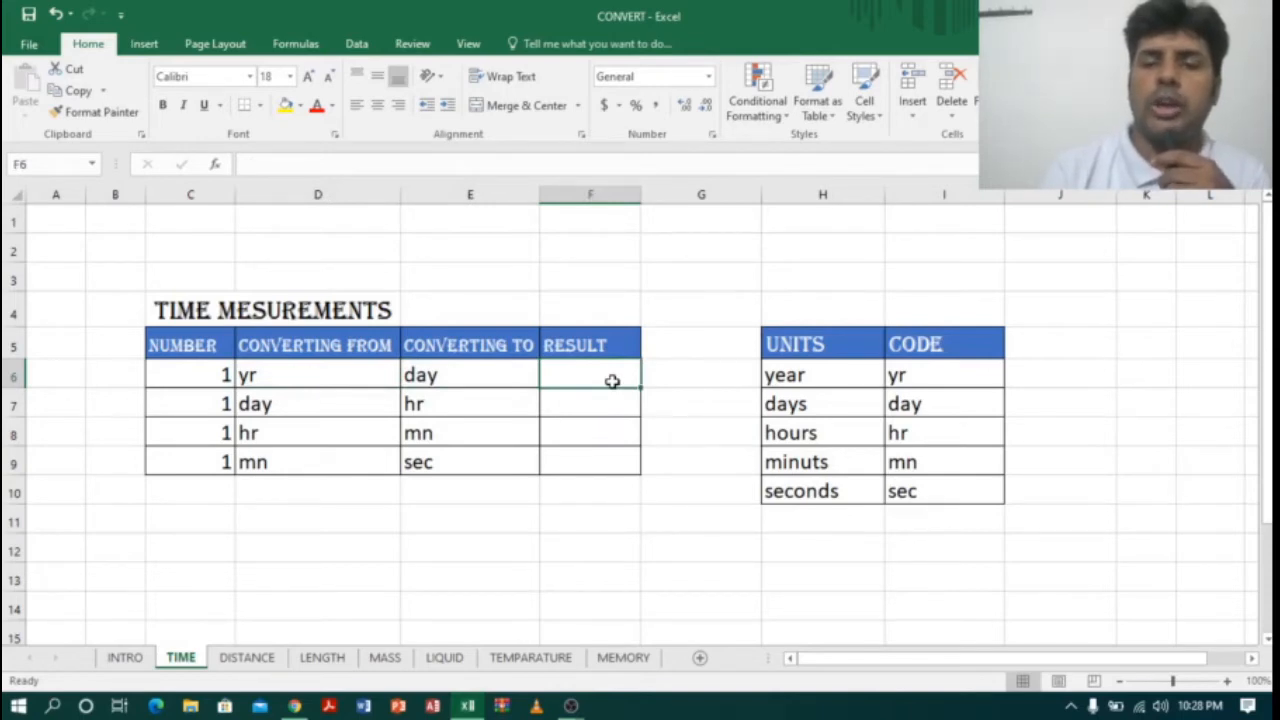
type("=co")
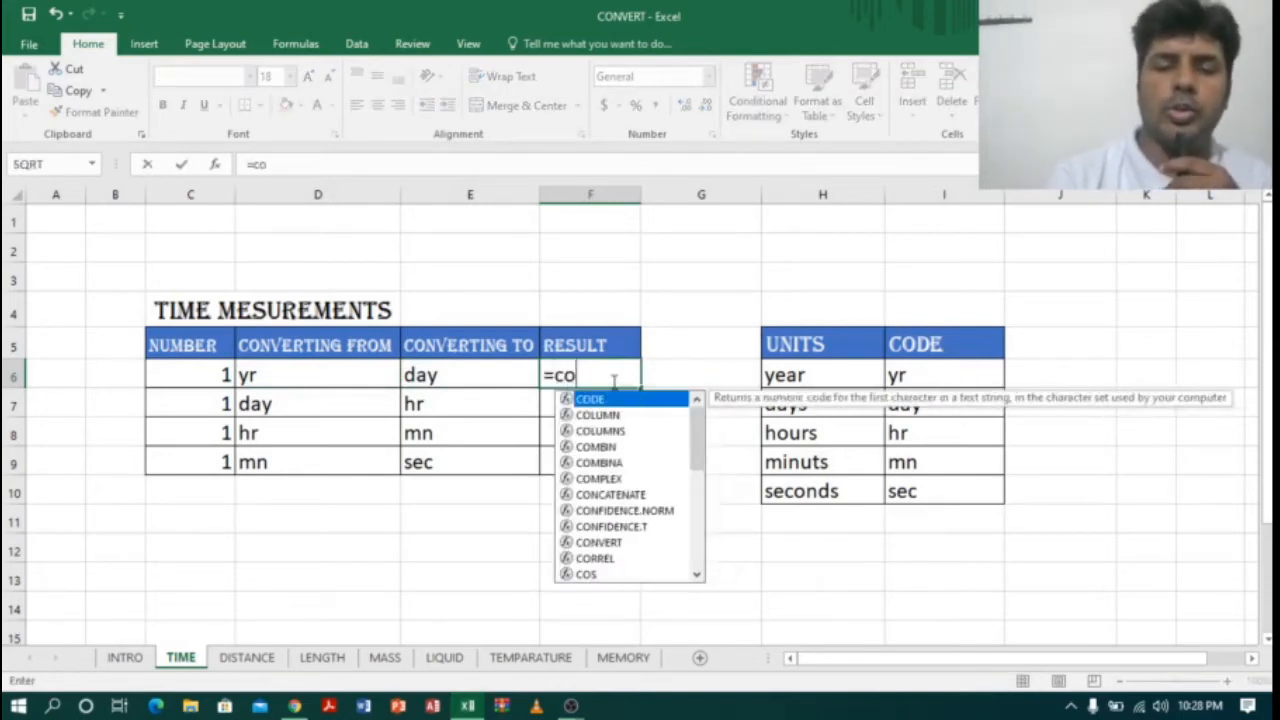
type("nve")
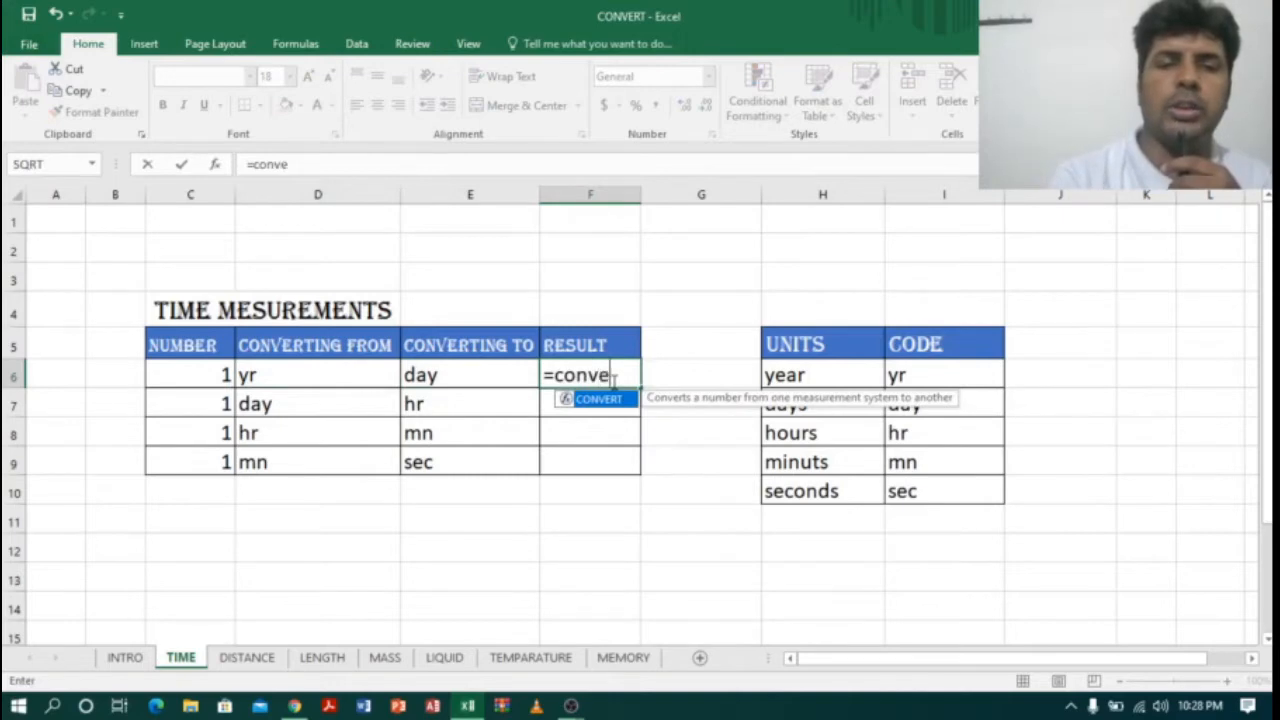
type("rt")
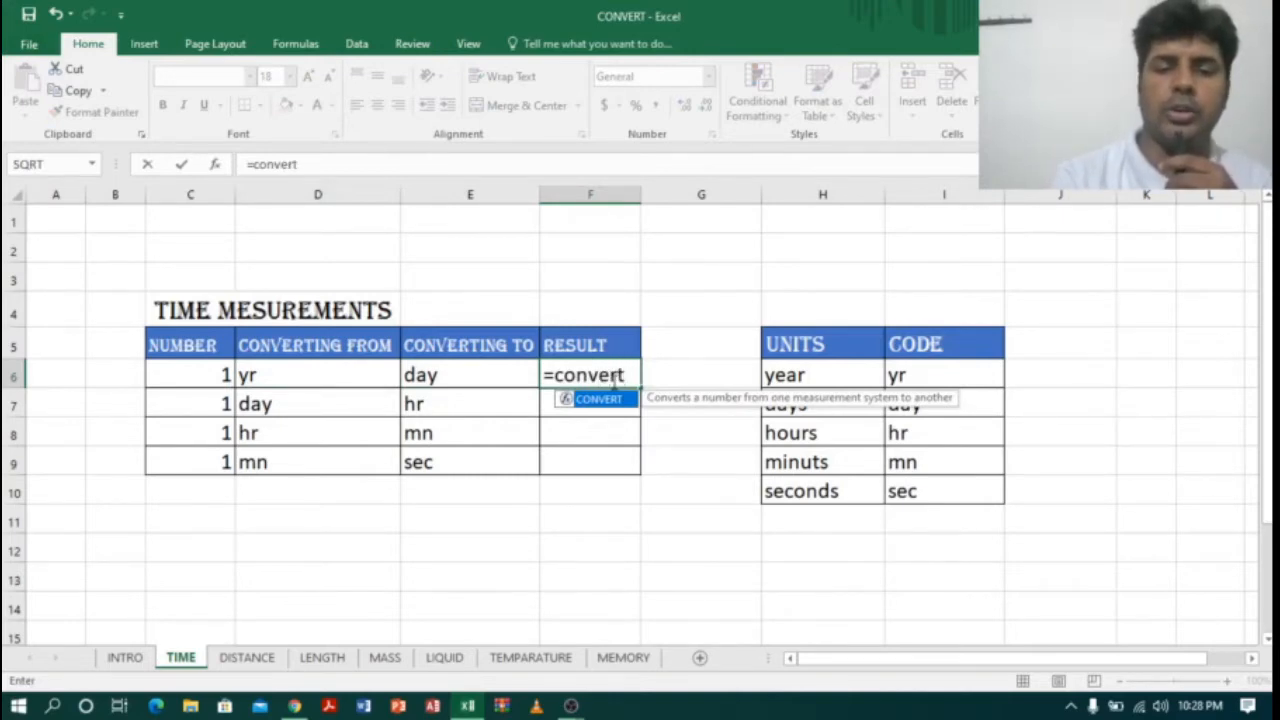
type("(")
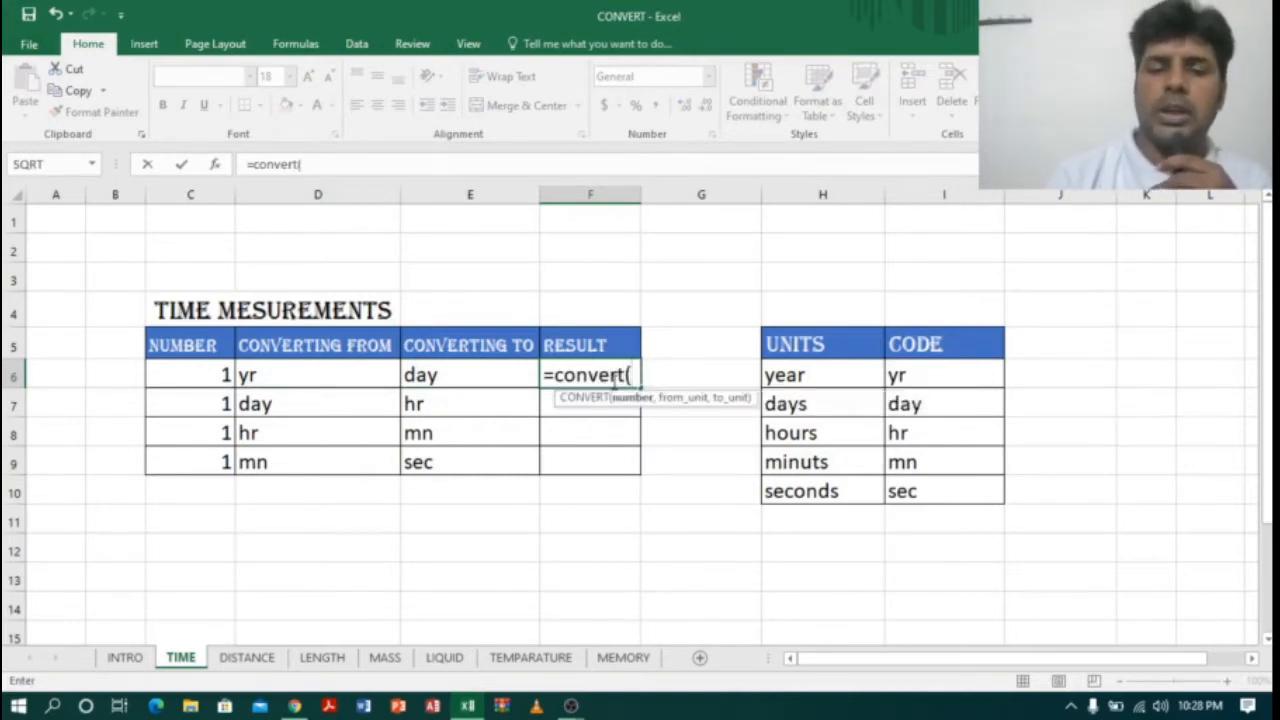
type("1")
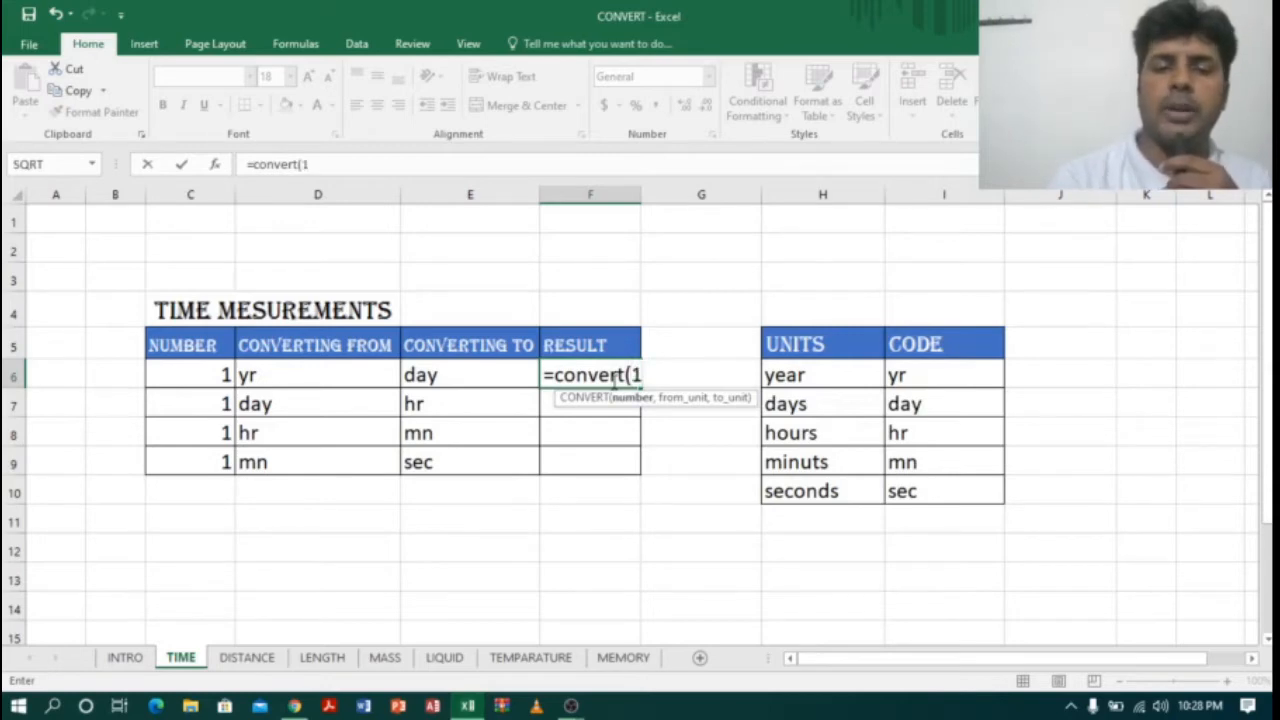
type(",")
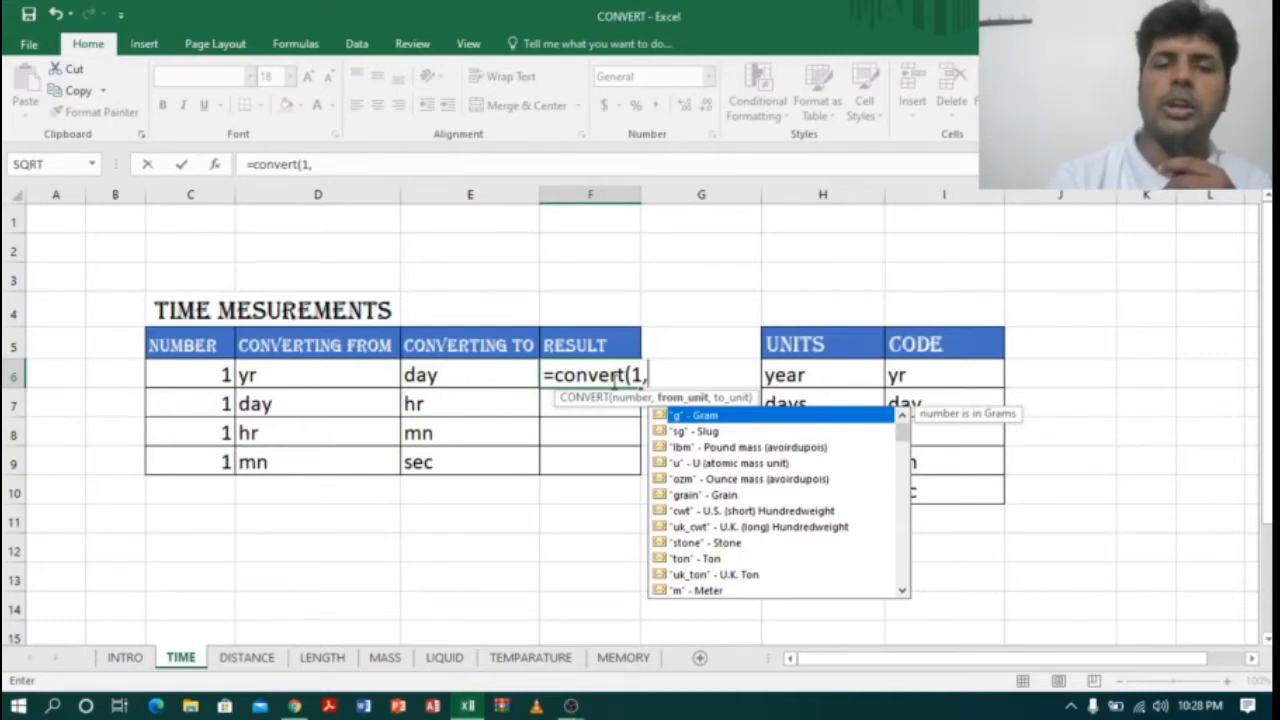
Step: Complete the F6 formula with "yr" as the from unit and "day" as the to unit
type("yr")
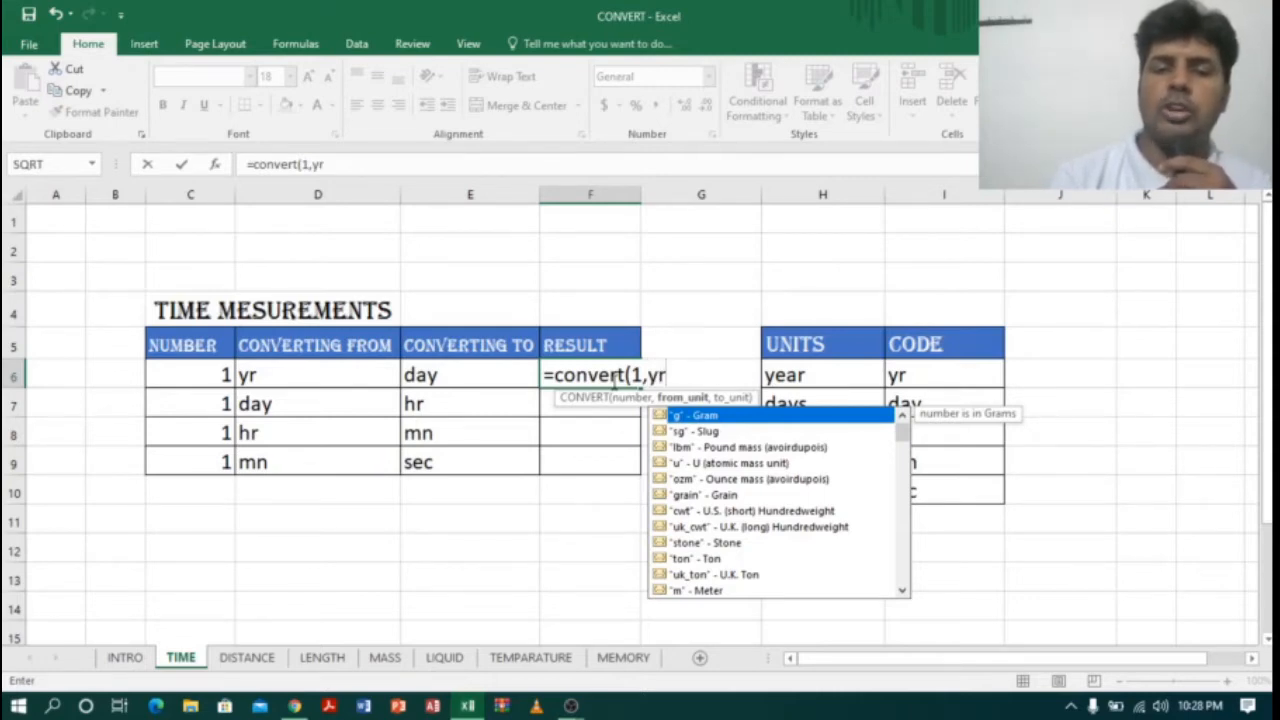
type("\"")
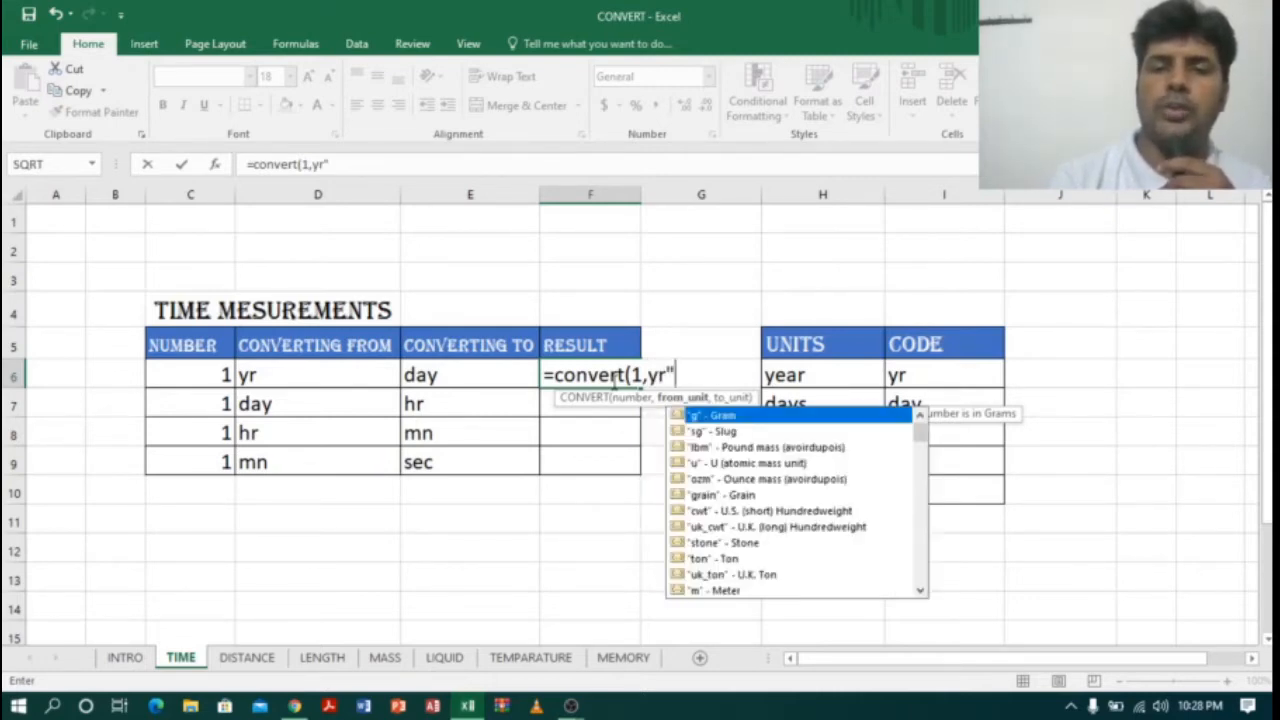
left_click(648, 375)
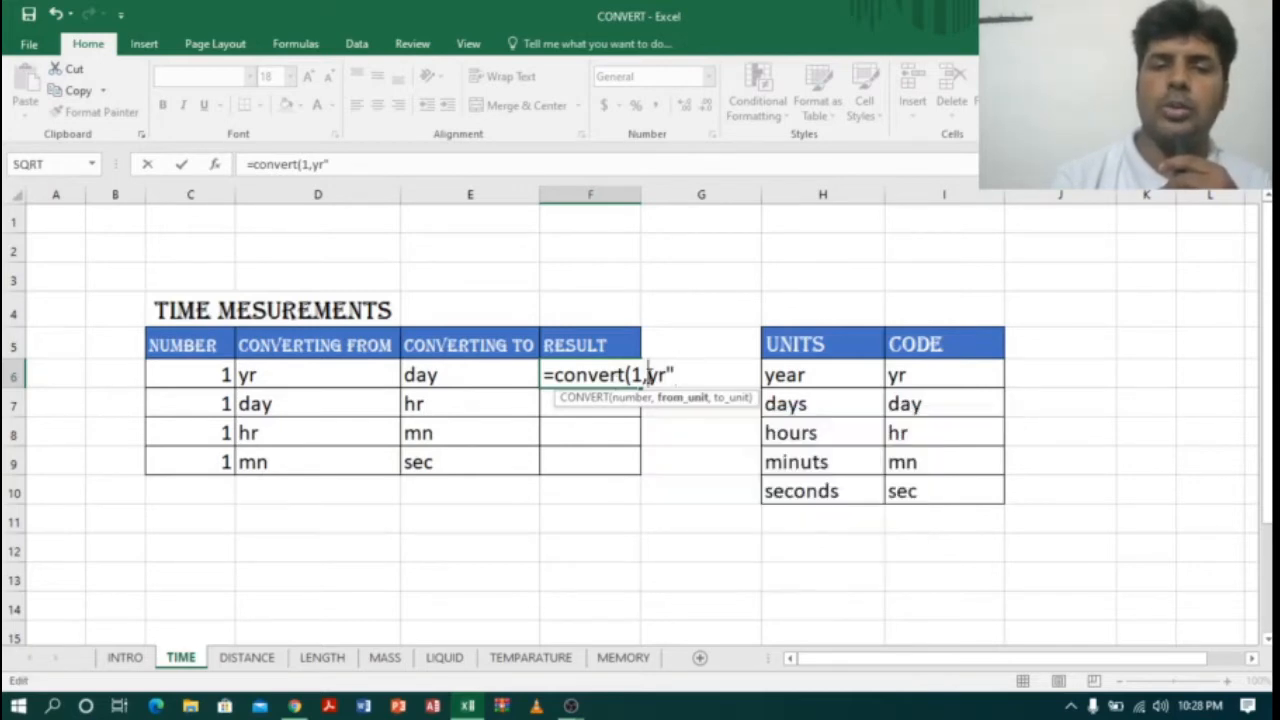
type("\"")
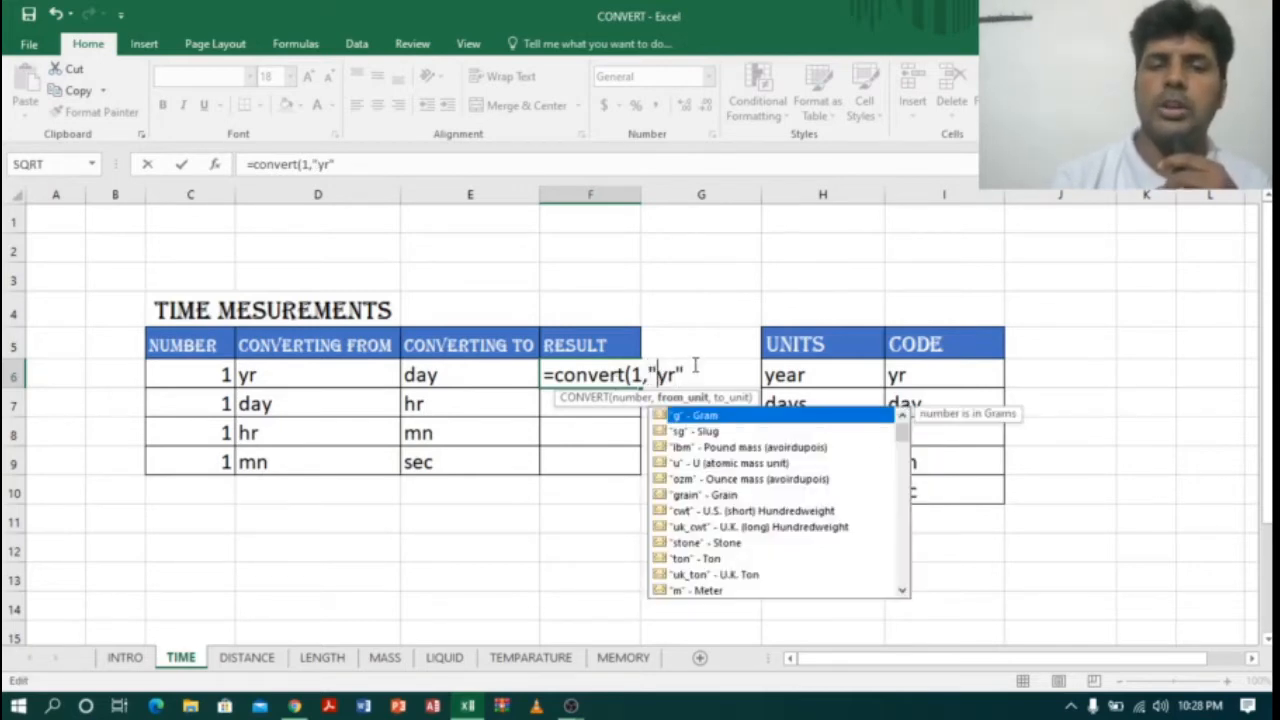
left_click(692, 374)
type(",")
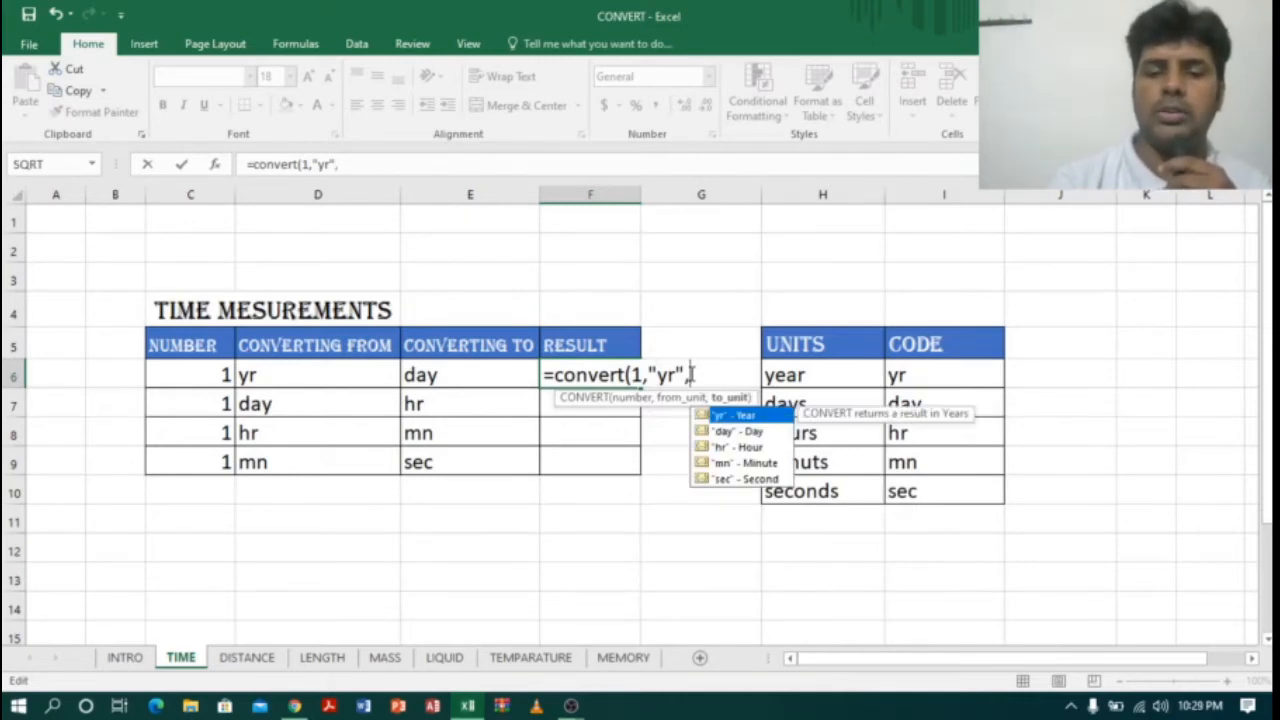
type("\"")
type("da")
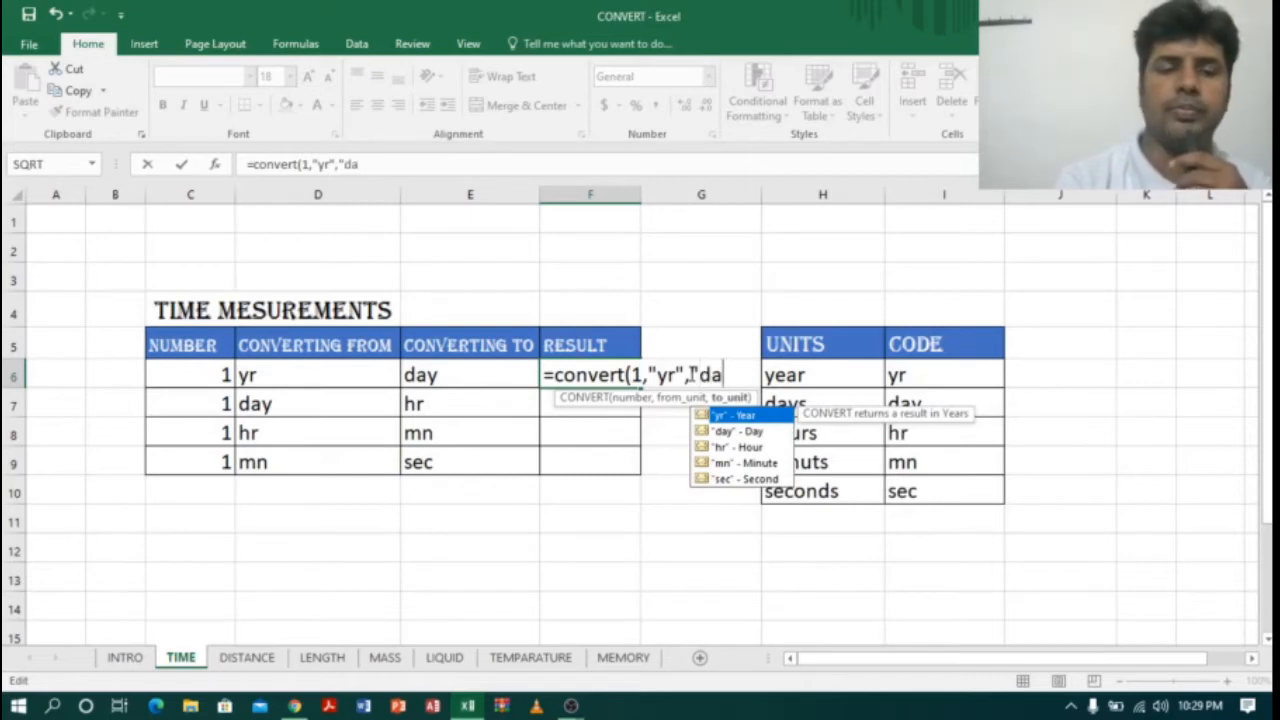
type("y\"")
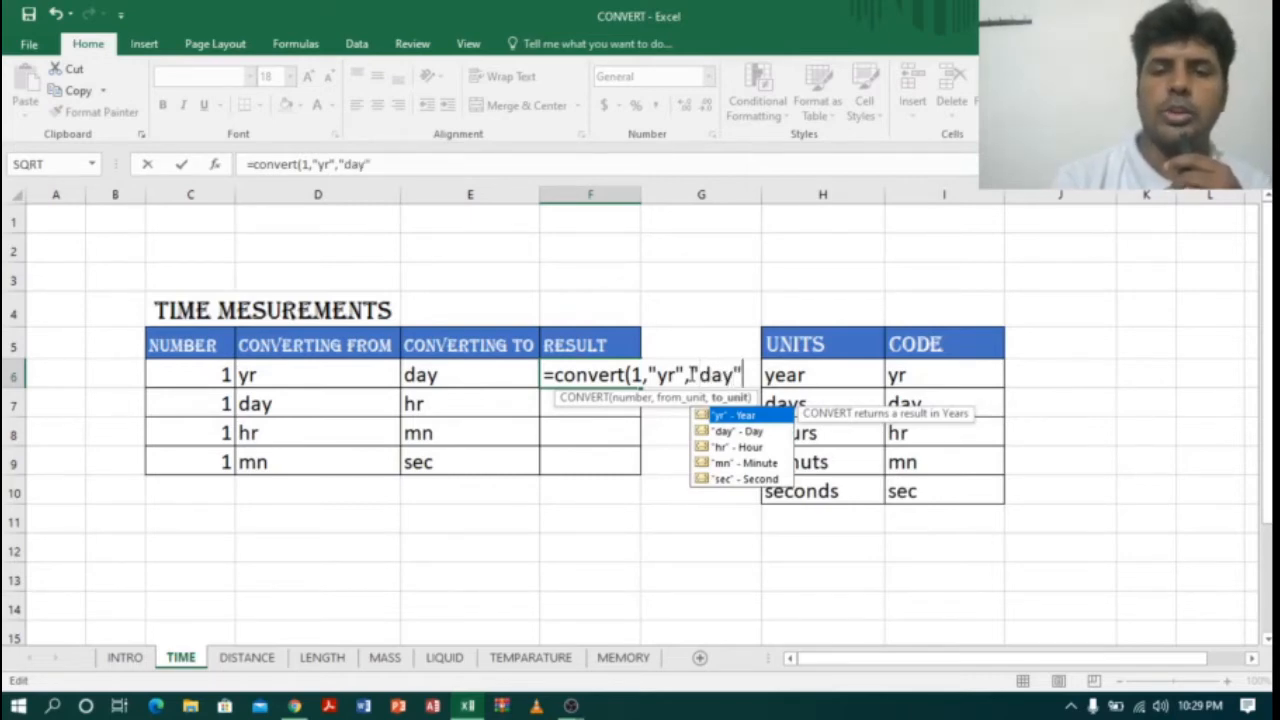
key("Return")
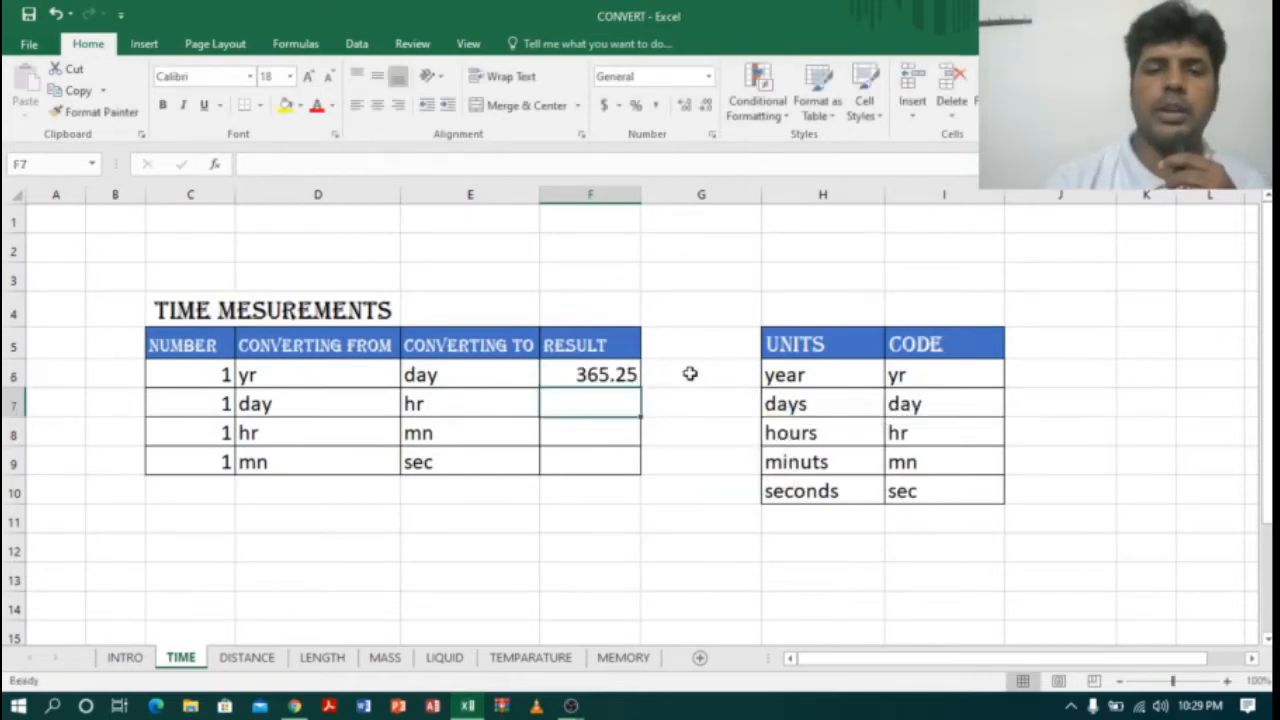
Step: Change the from unit in the F6 CONVERT formula to uppercase "YR"
left_click(614, 372)
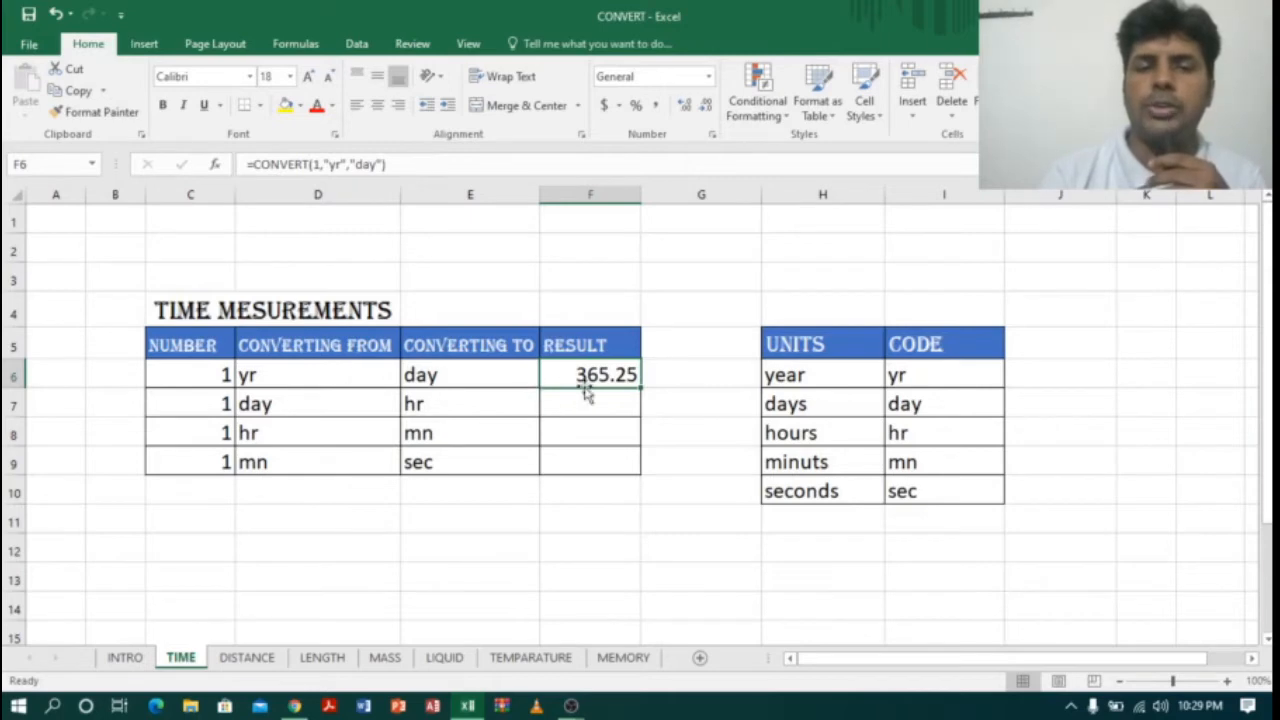
double_click(617, 374)
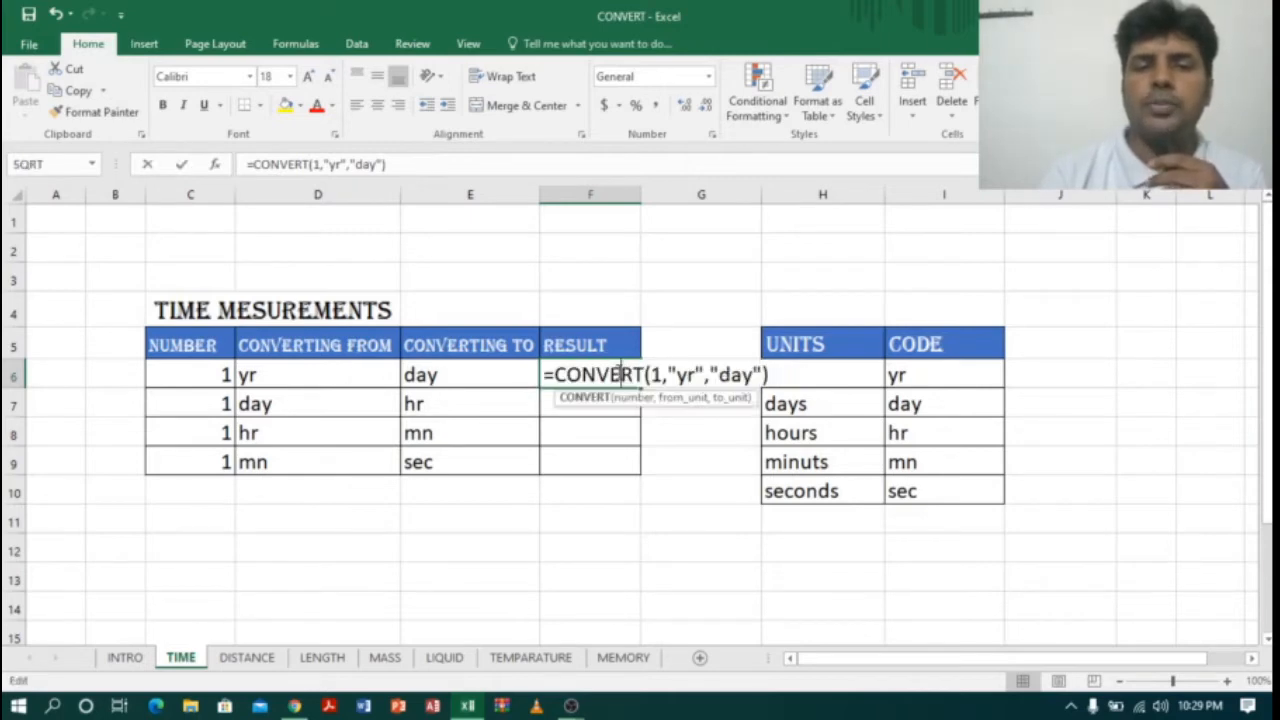
left_click(695, 375)
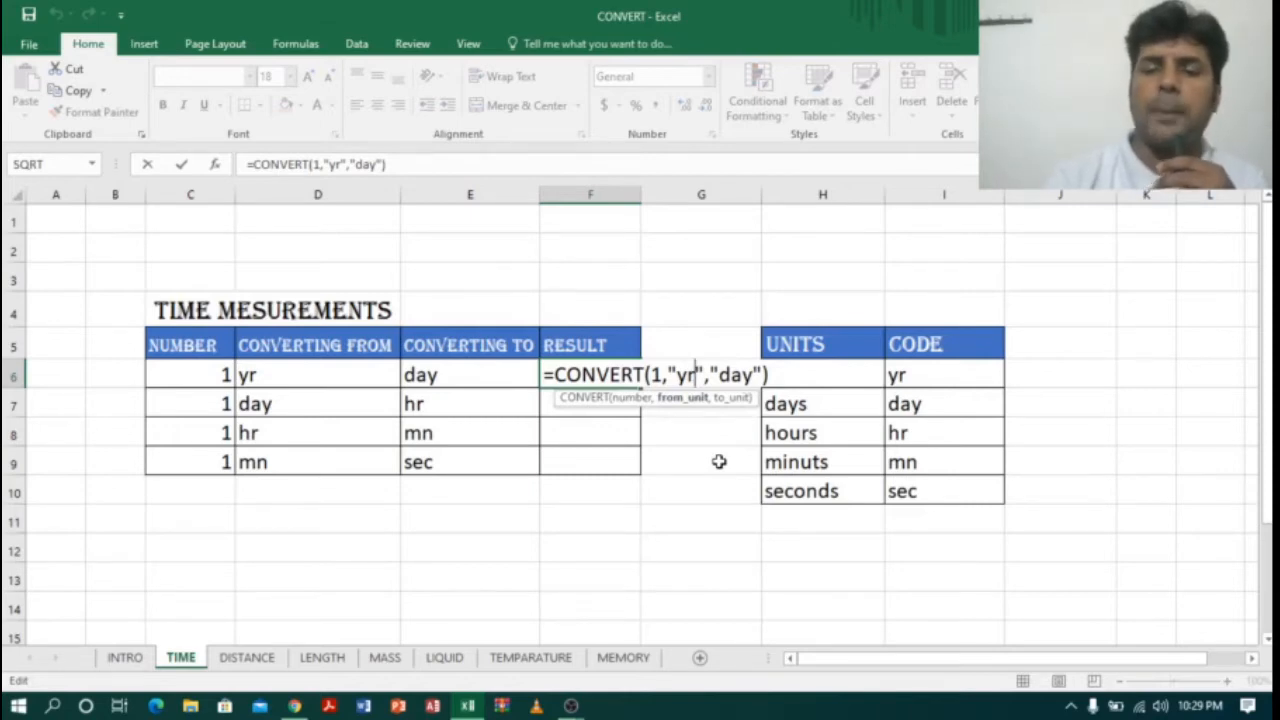
key("BackSpace")
key("BackSpace")
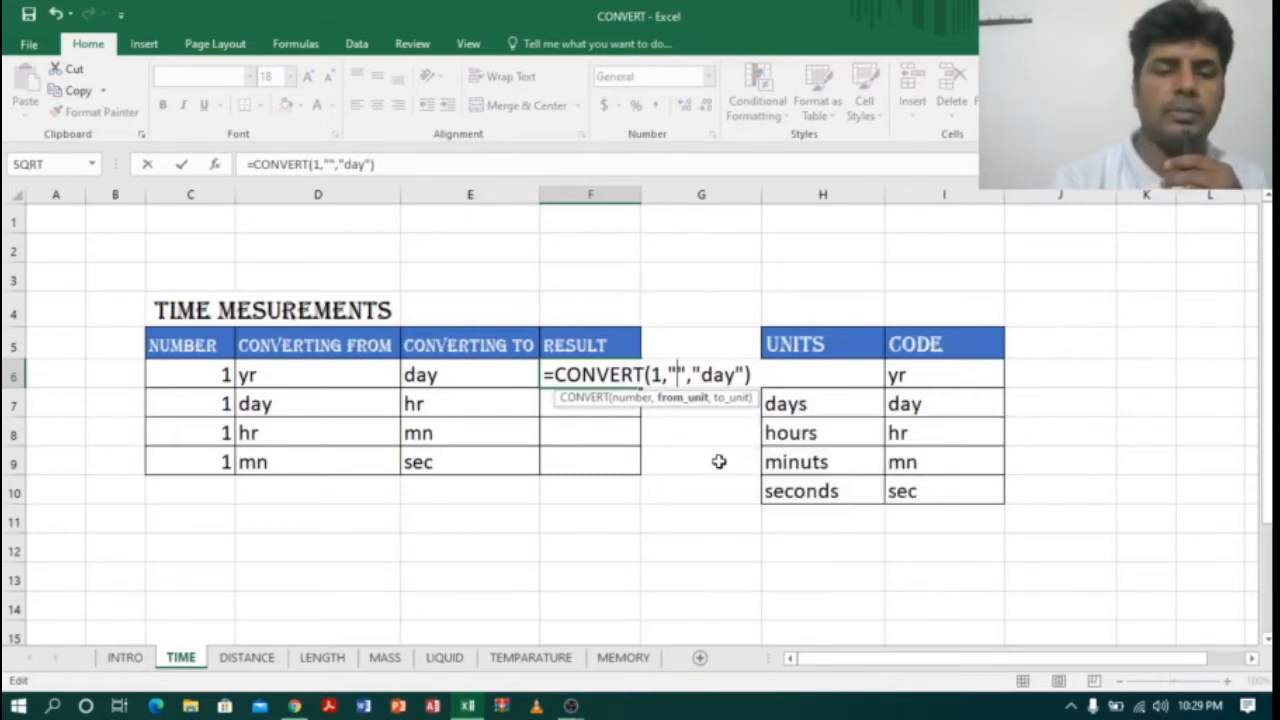
type("YR")
key("Return")
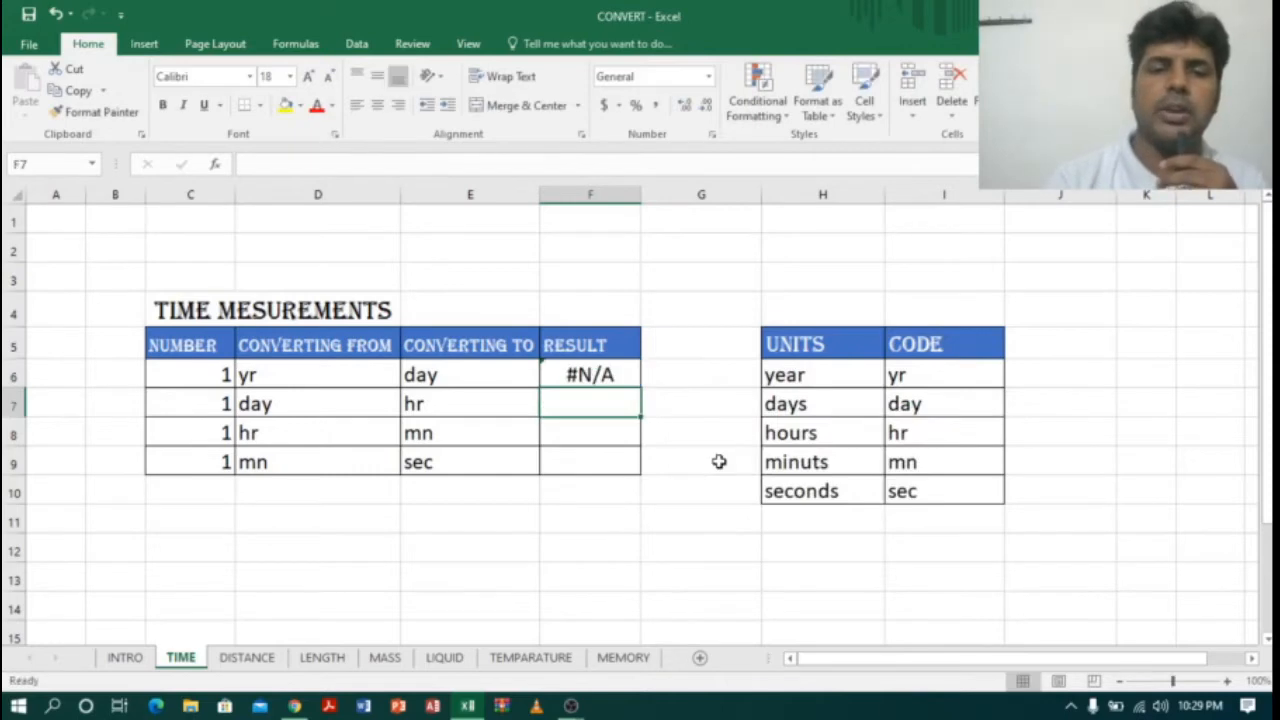
Step: Change the from unit in the F6 CONVERT formula back to lowercase "yr"
left_click(622, 374)
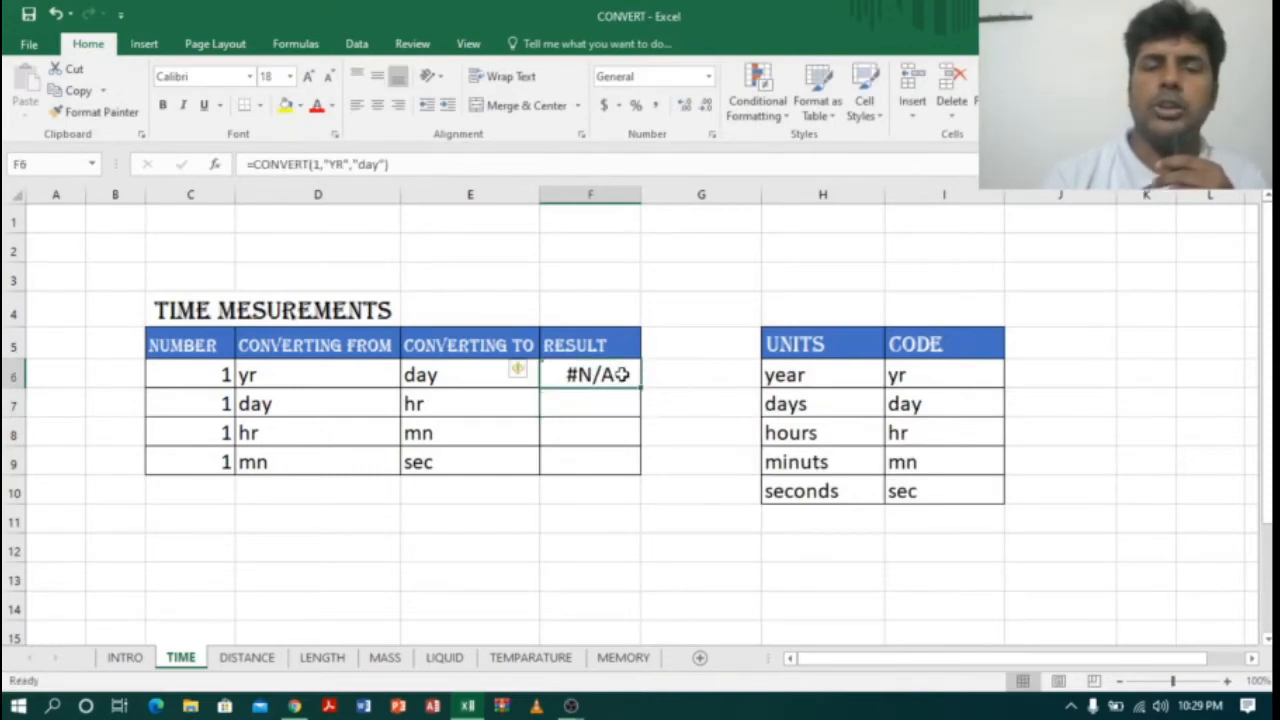
double_click(622, 374)
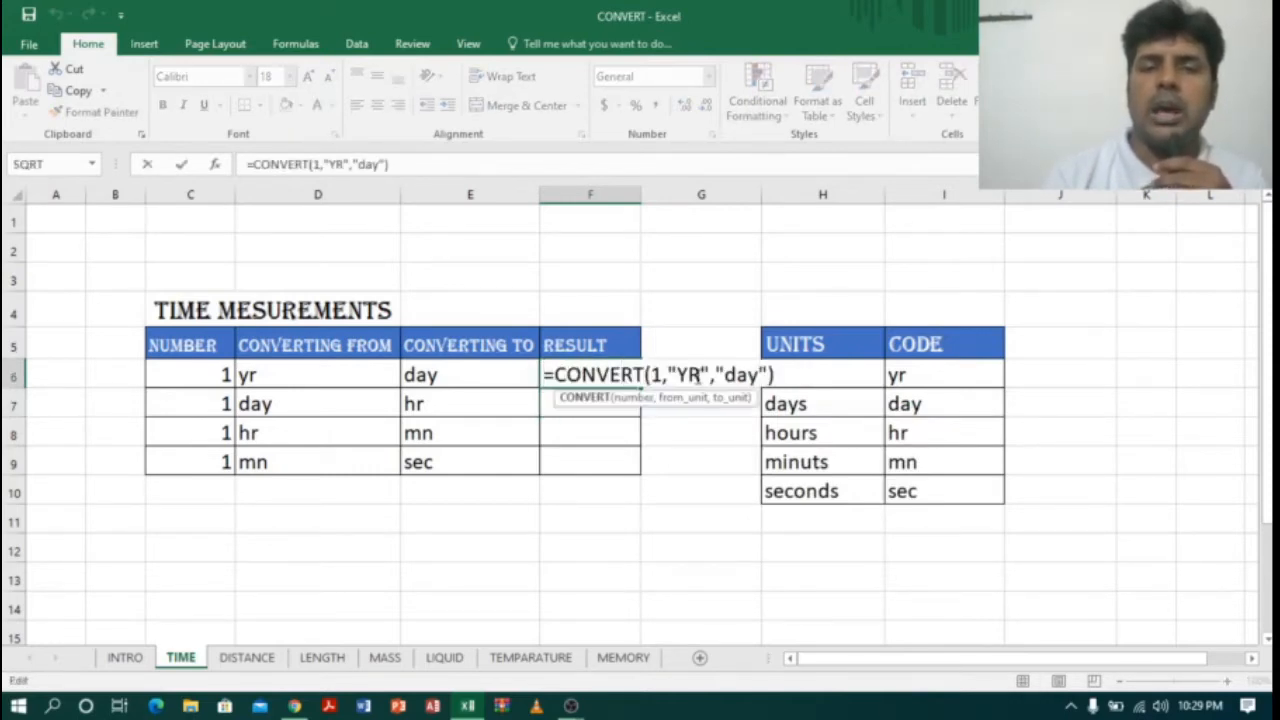
left_click(698, 380)
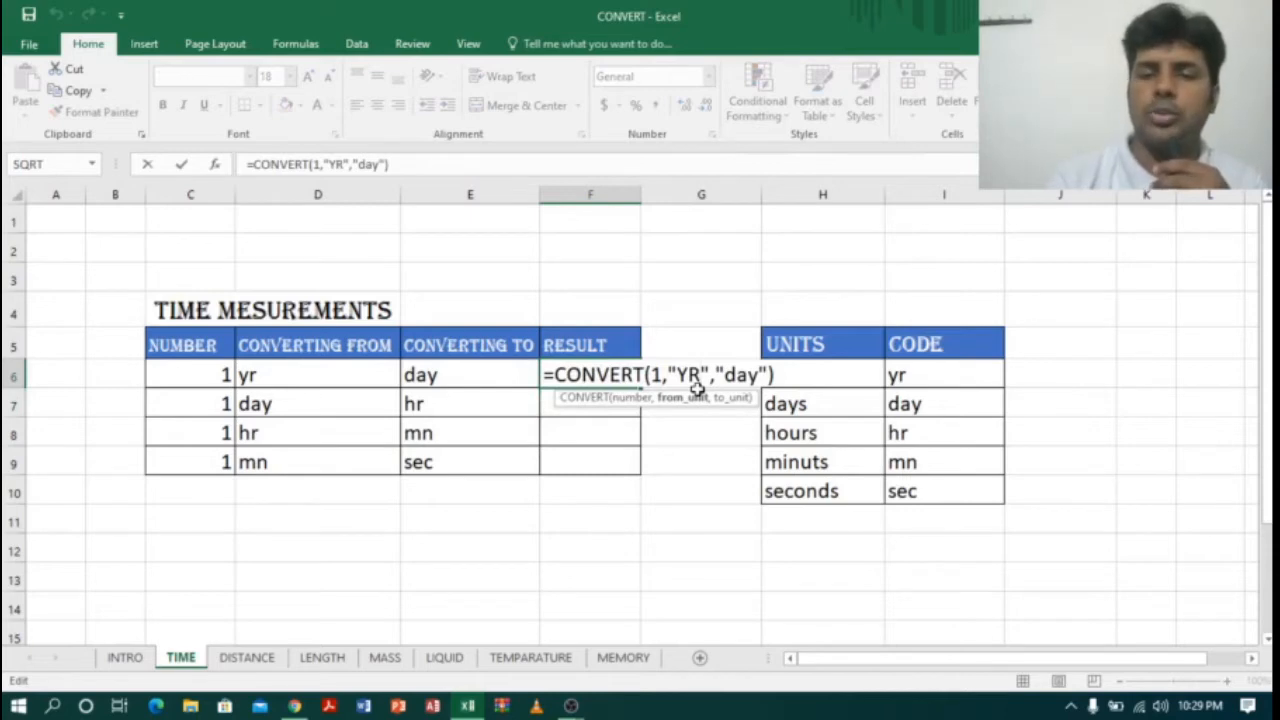
key("BackSpace")
key("BackSpace")
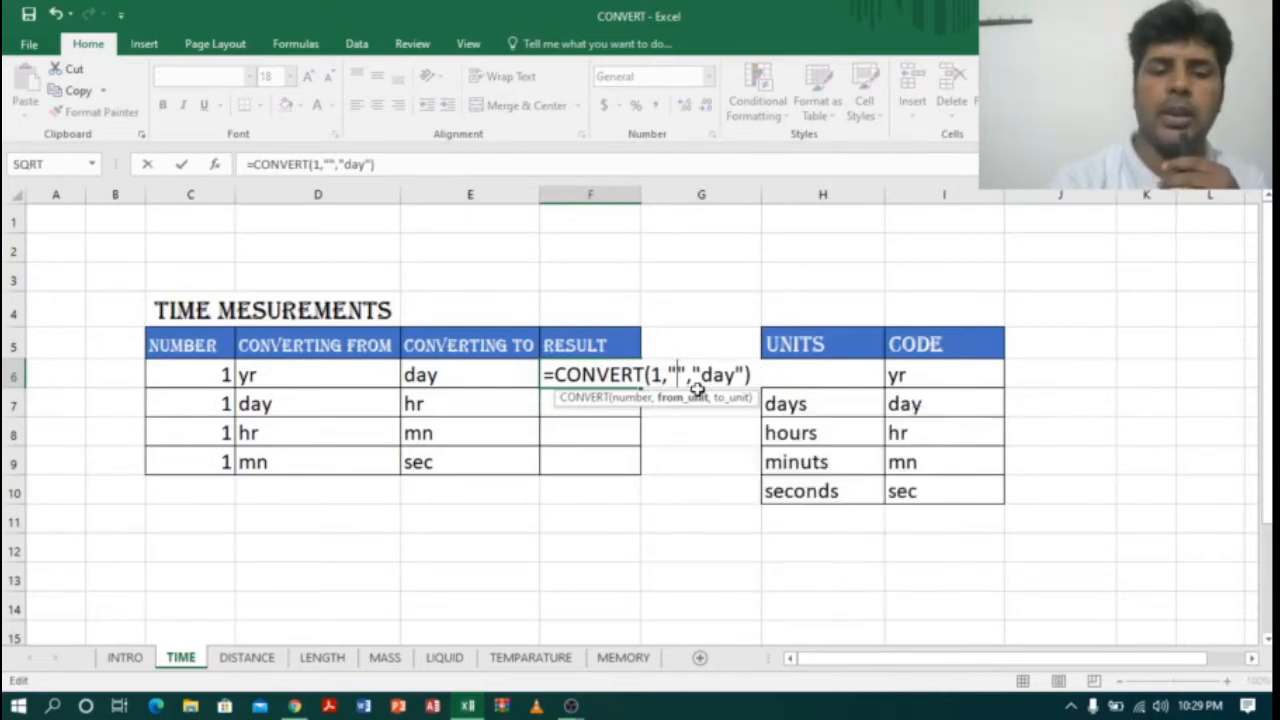
type("yr")
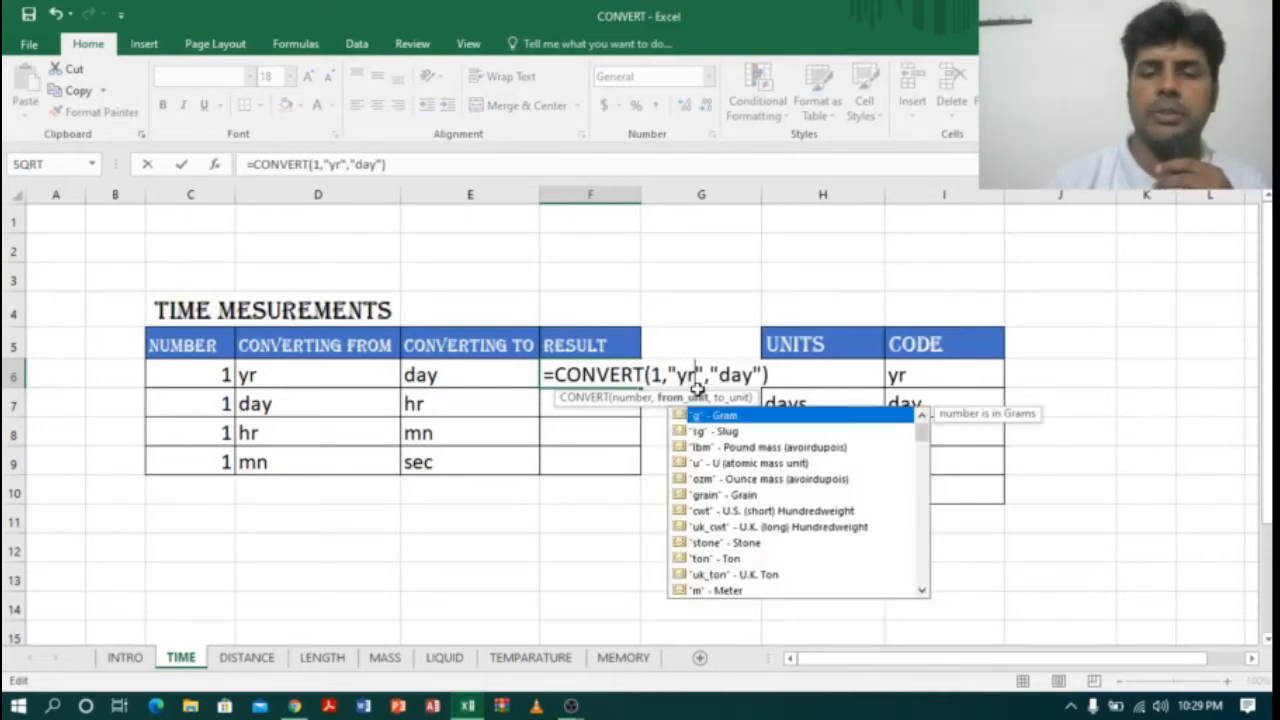
Step: Remove the quotation marks around yr in the F6 formula and commit it as =CONVERT(1,yr,"day")
key("Delete")
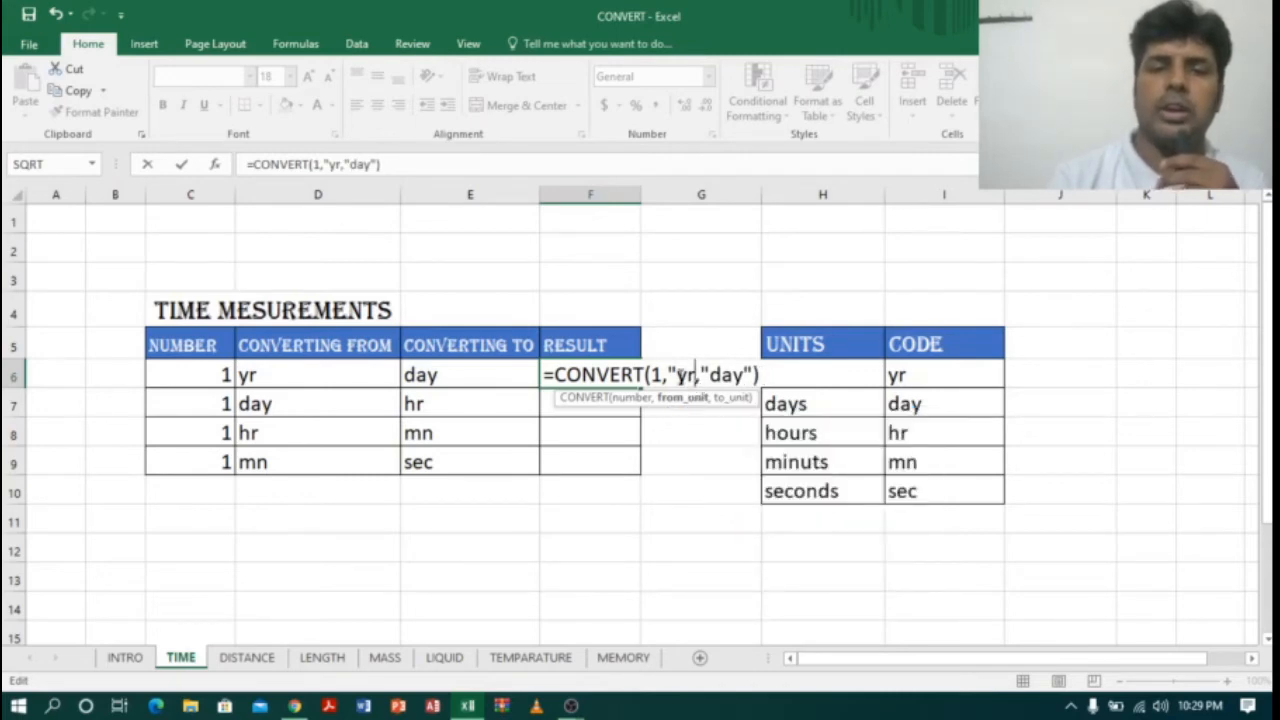
left_click(680, 376)
key("BackSpace")
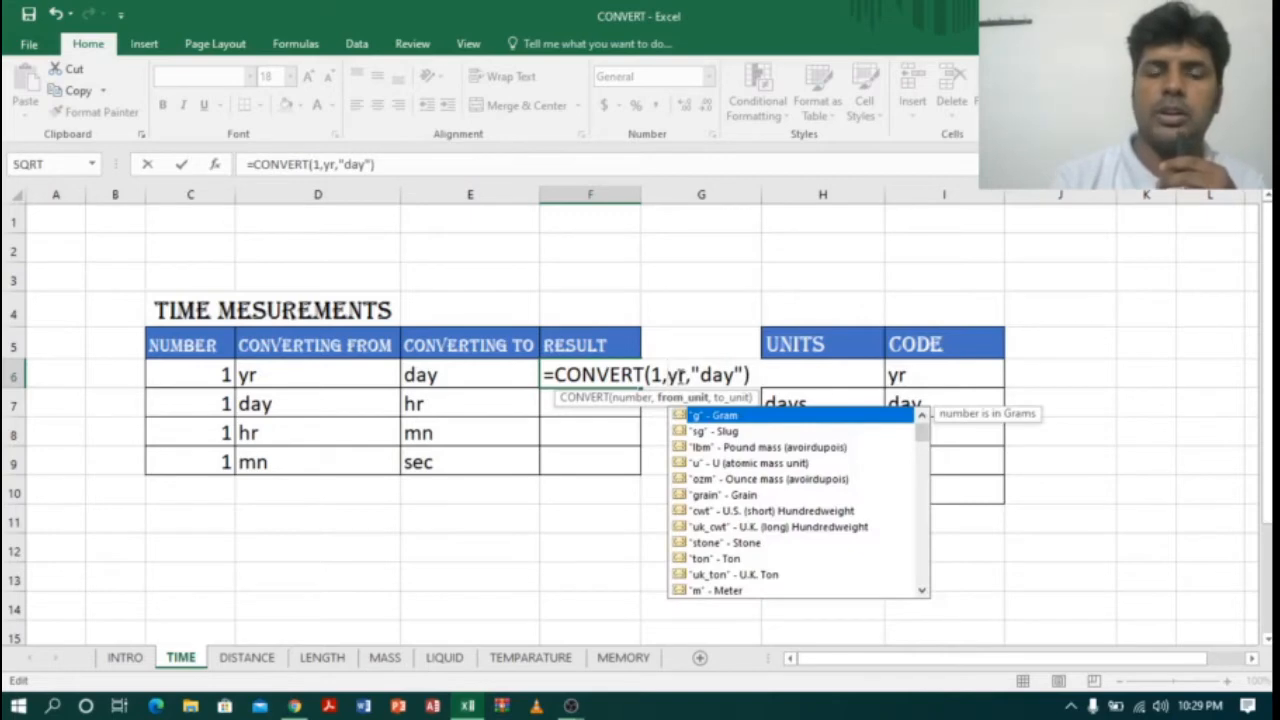
key("Return")
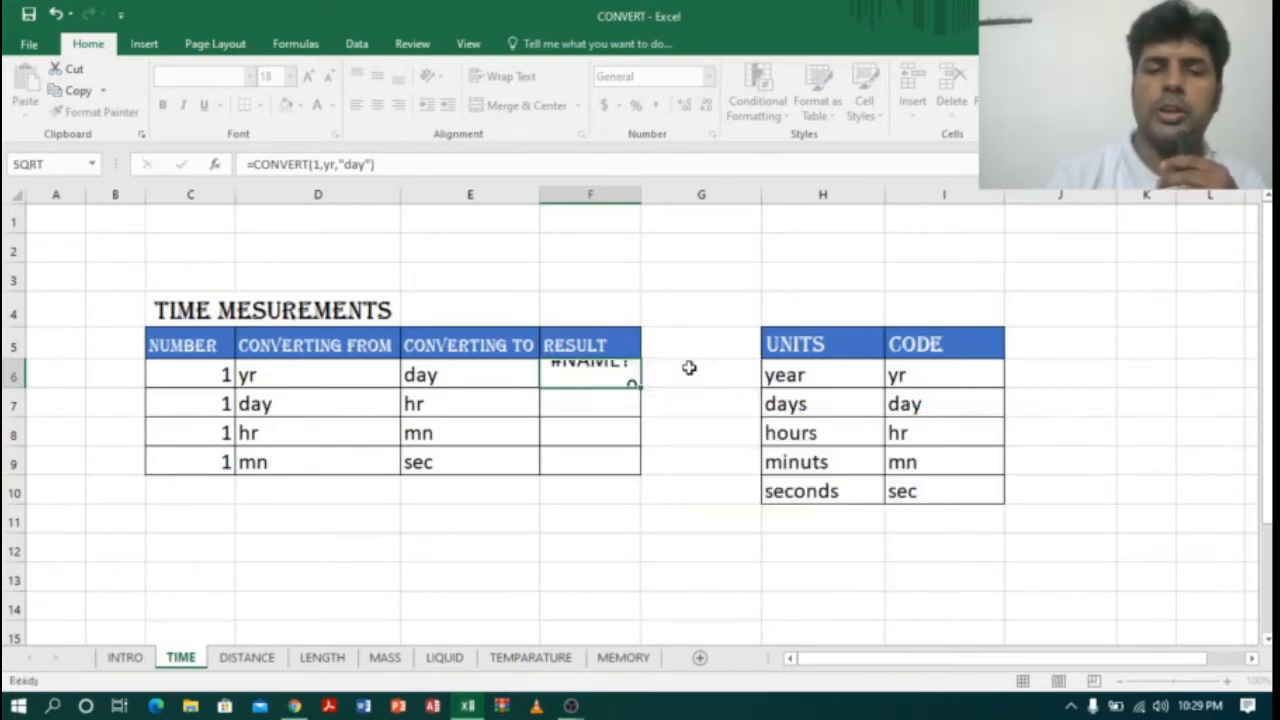
Step: Put the quotation marks back around yr so F6 holds =CONVERT(1,"yr","day")
double_click(613, 376)
left_click(670, 377)
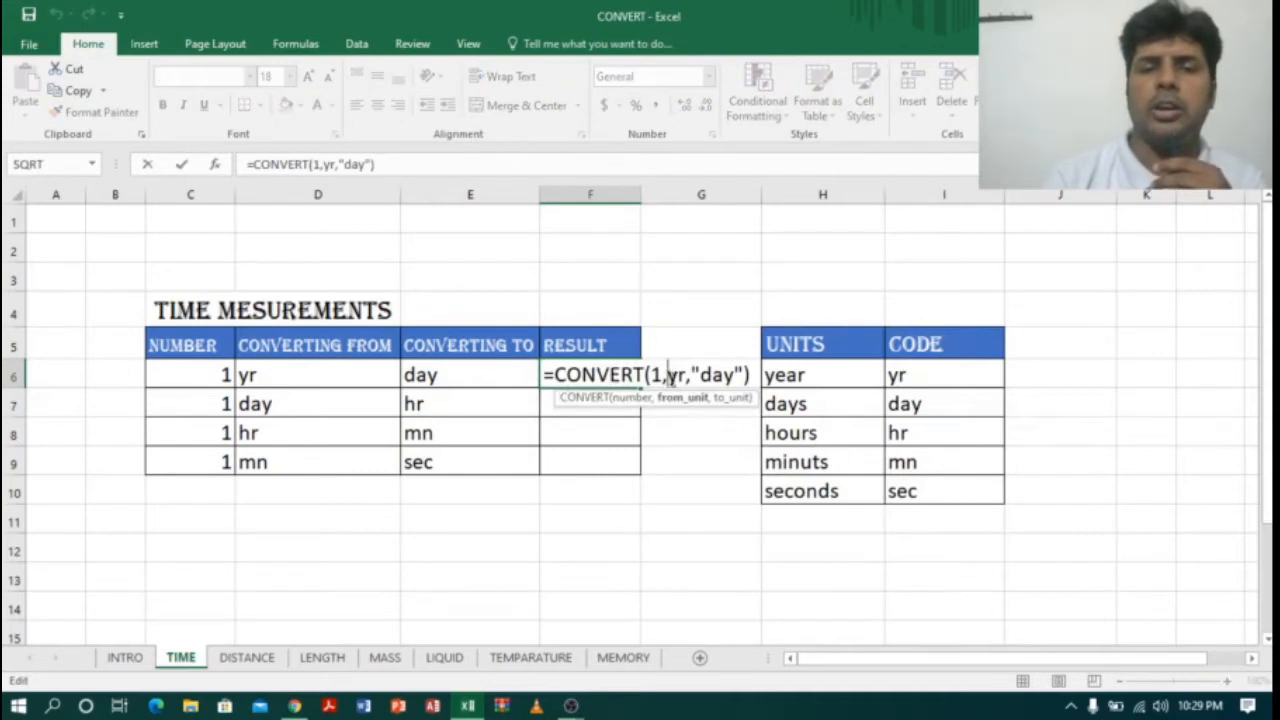
type("\"")
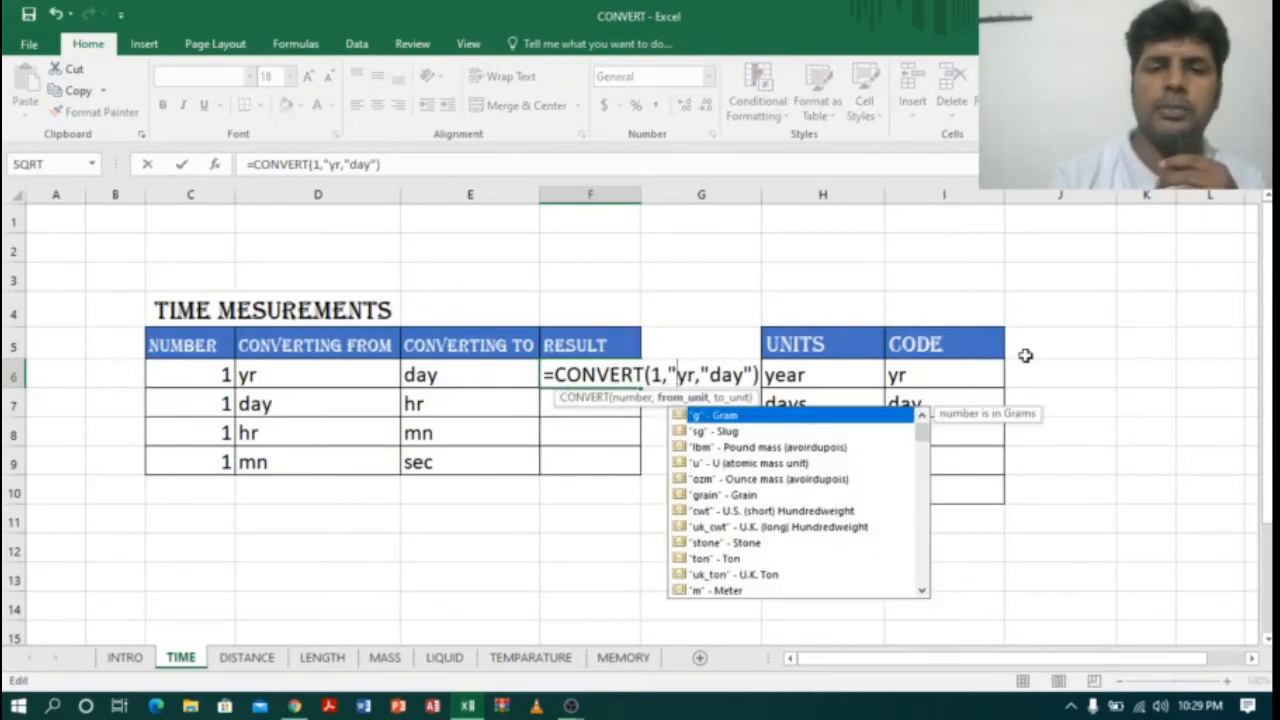
left_click(697, 378)
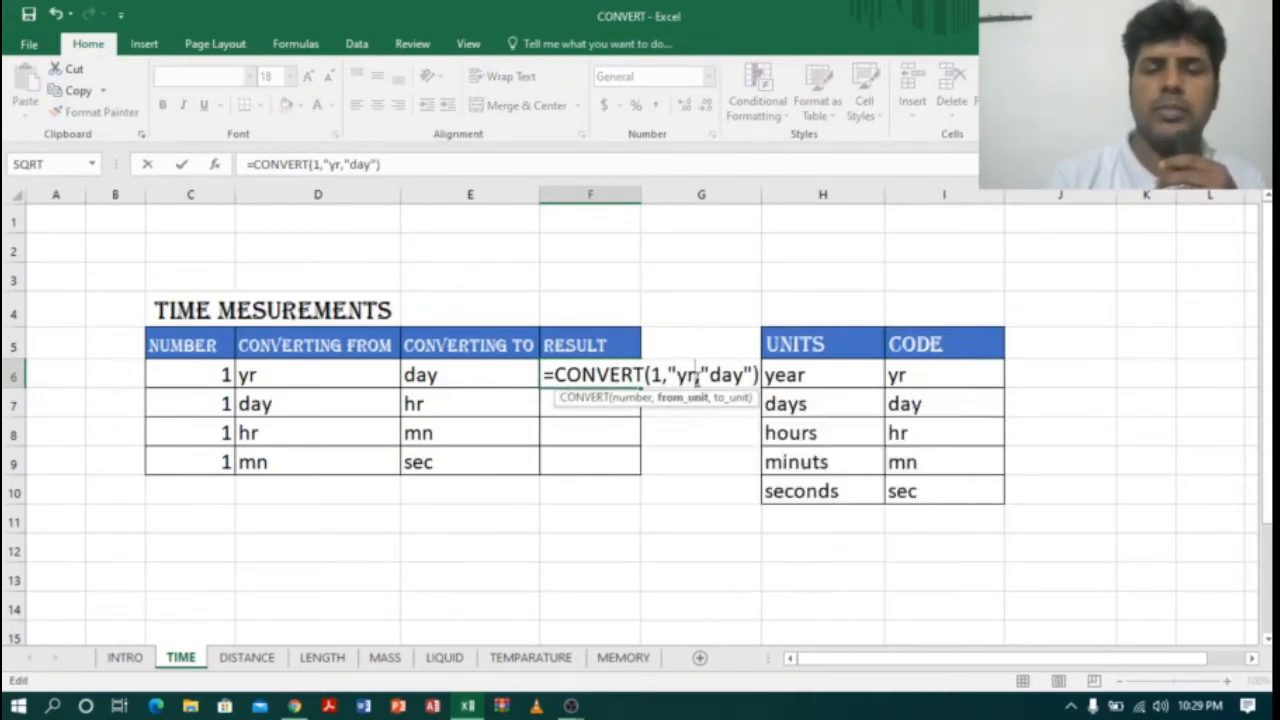
type("\"")
key("Return")
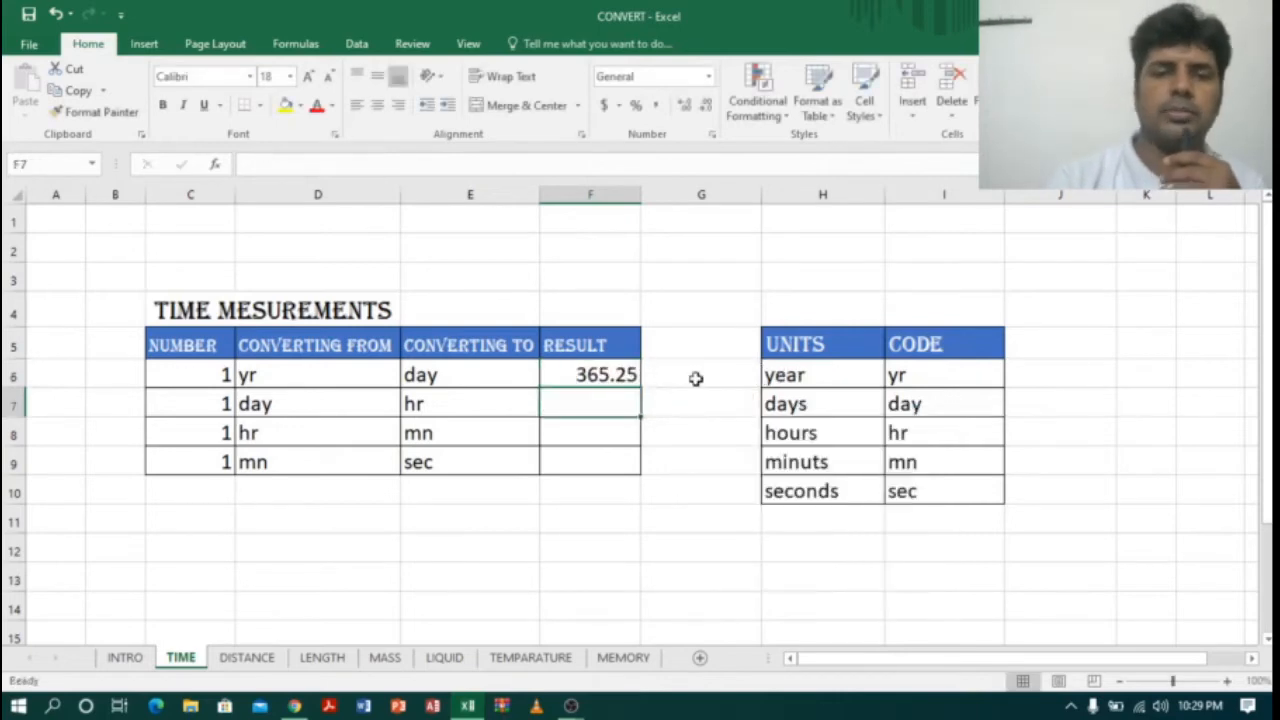
Step: Delete the entire CONVERT formula from cell F6, leaving the cell empty and selected
left_click(600, 376)
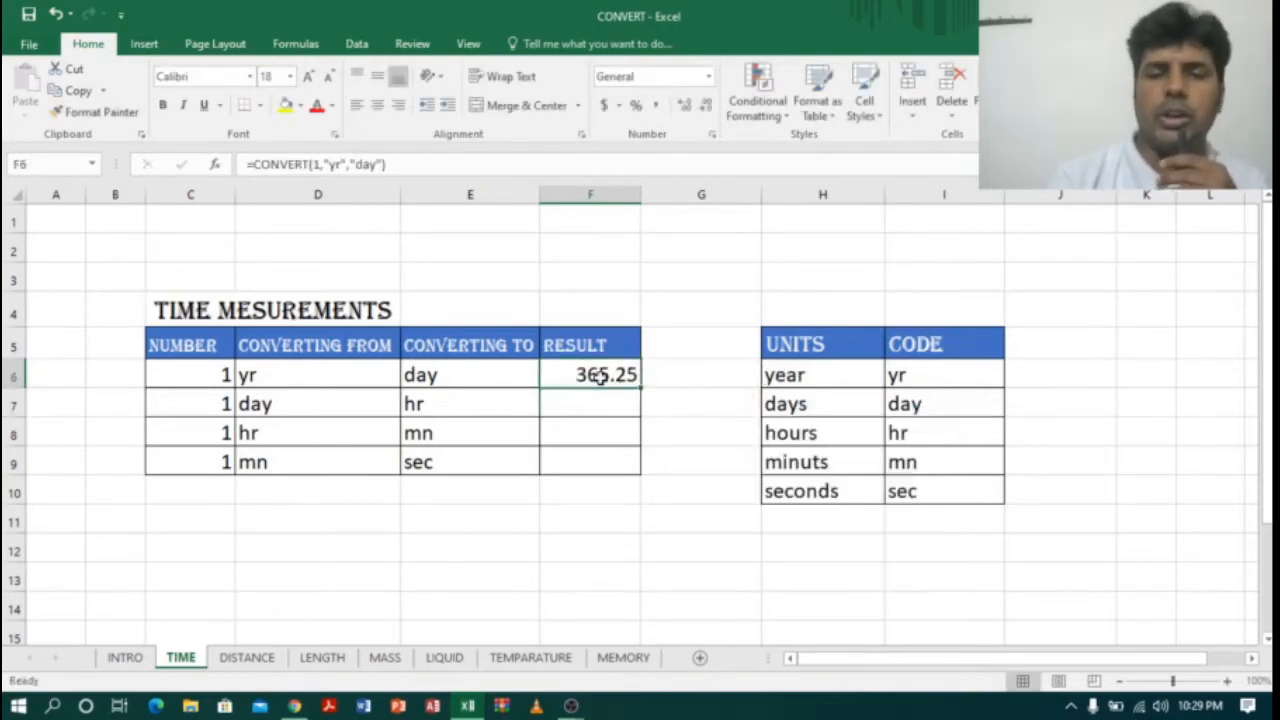
double_click(597, 376)
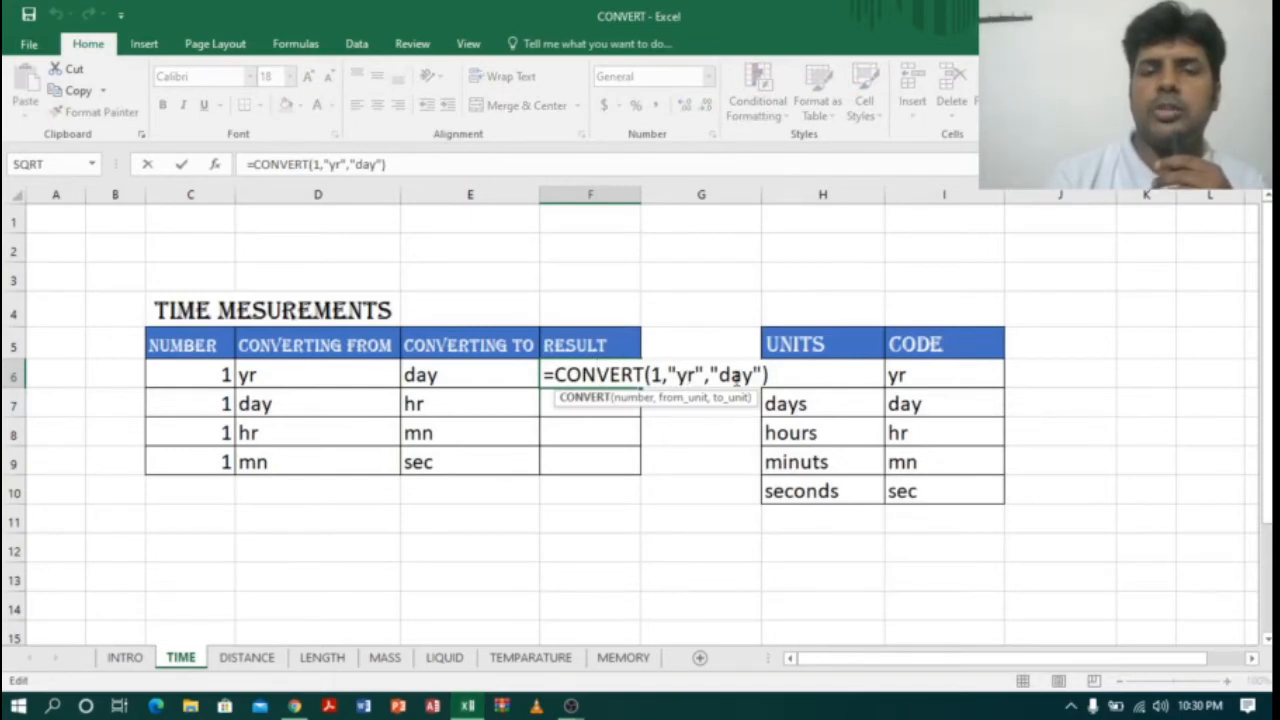
left_click(542, 379)
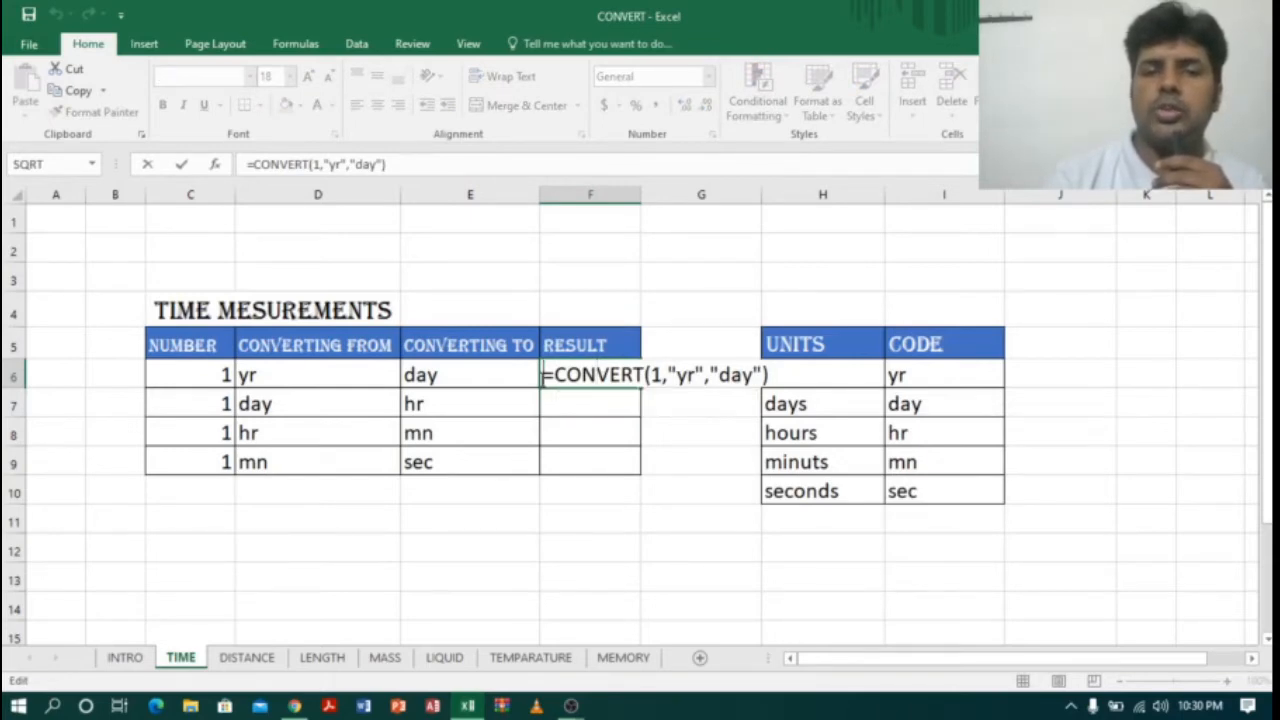
key("Delete")
key("Delete")
key("Delete")
key("Delete")
key("Delete")
key("Delete")
key("Delete")
key("Delete")
key("Delete")
key("Delete")
key("Delete")
key("Delete")
key("Delete")
key("Delete")
key("Delete")
key("Delete")
key("Delete")
key("Delete")
key("Delete")
key("Delete")
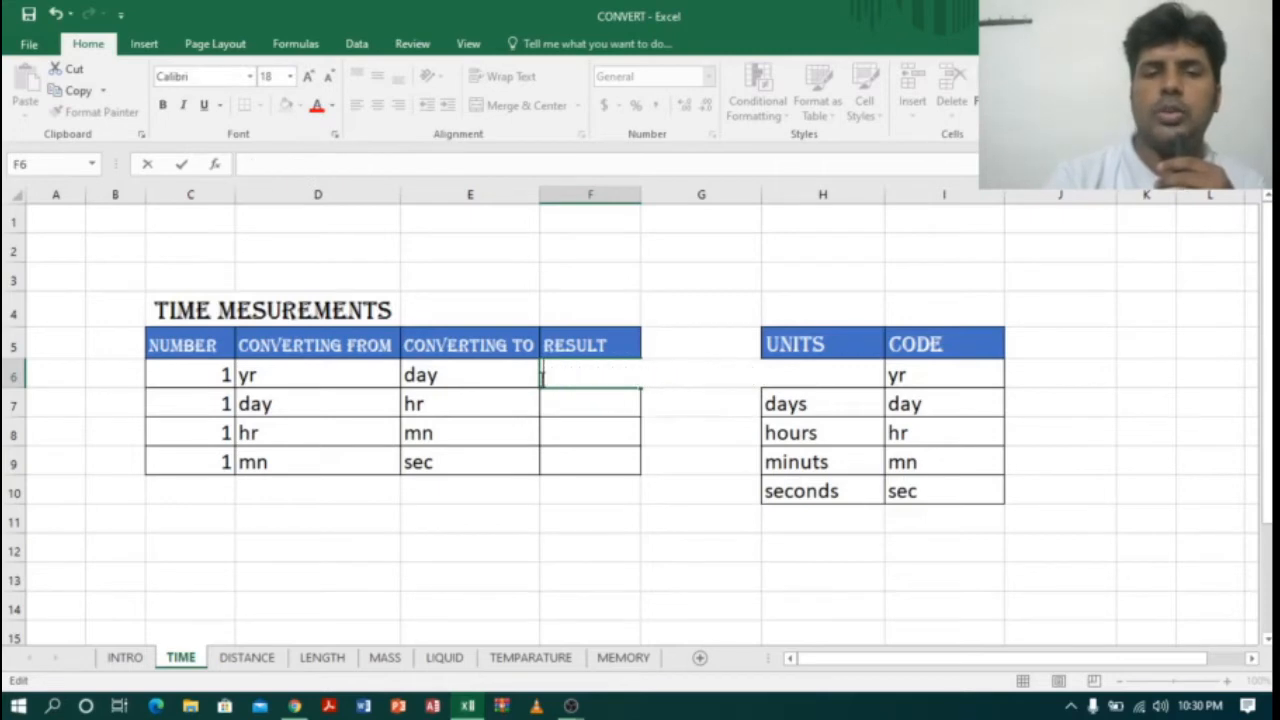
left_click(600, 421)
left_click(585, 372)
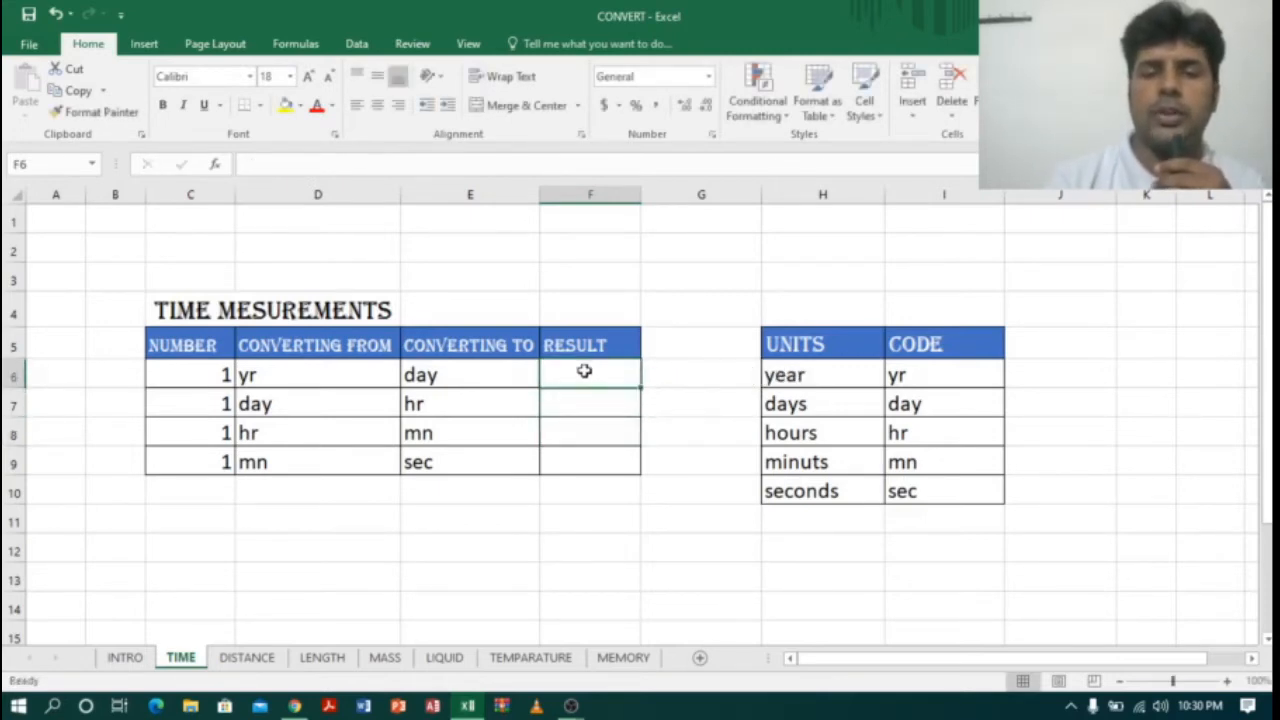
Step: Enter =CONVERT(C6,D6,E6) in F6, using cell references for the number, from unit and to unit
type("=c")
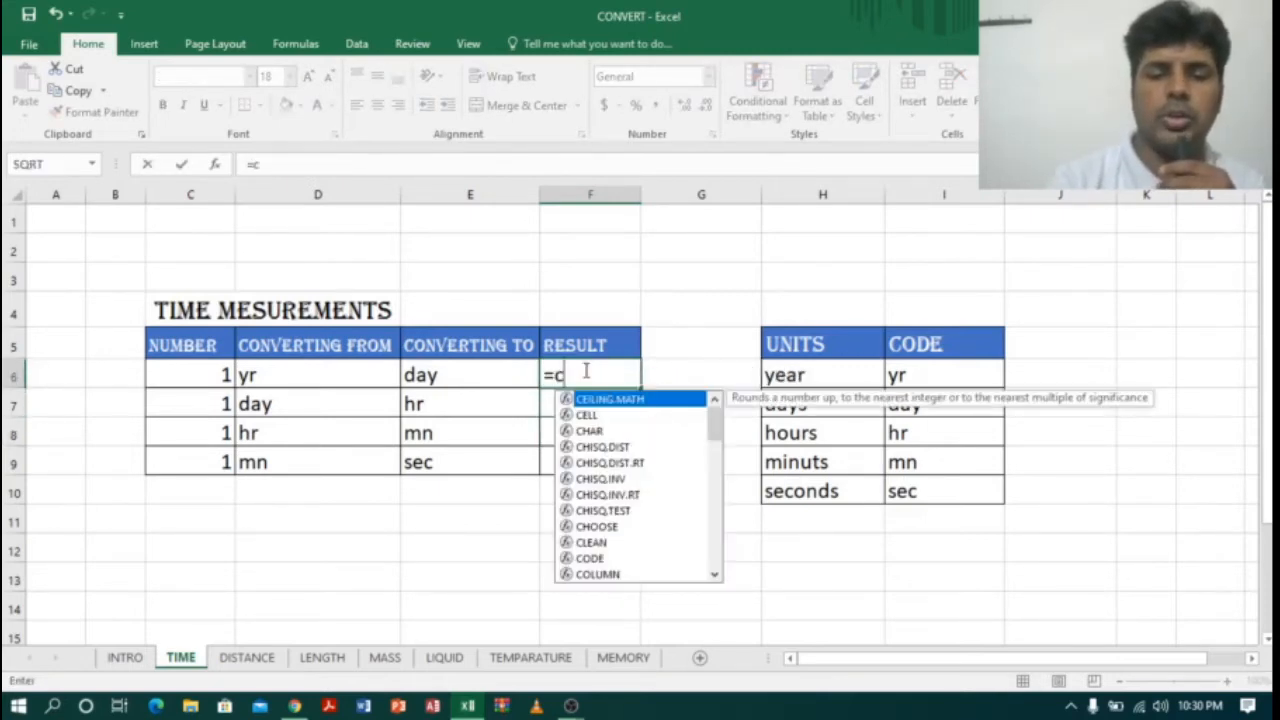
type("onvert")
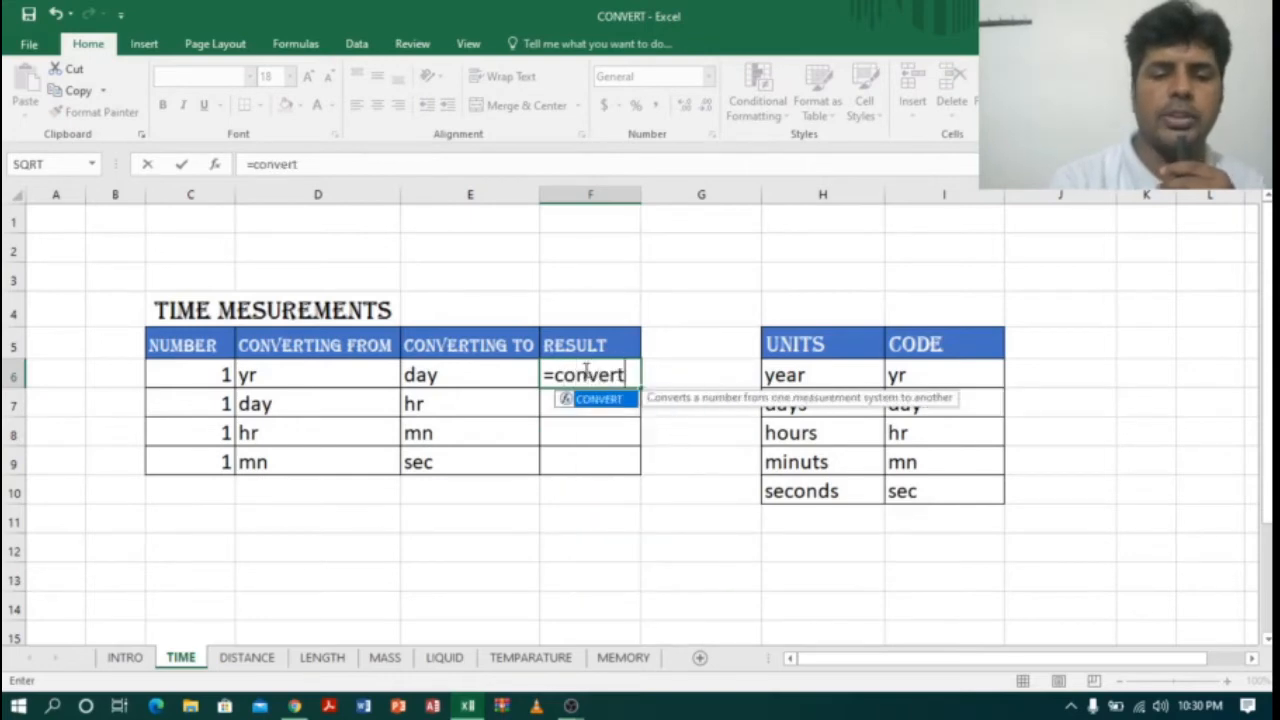
type("(")
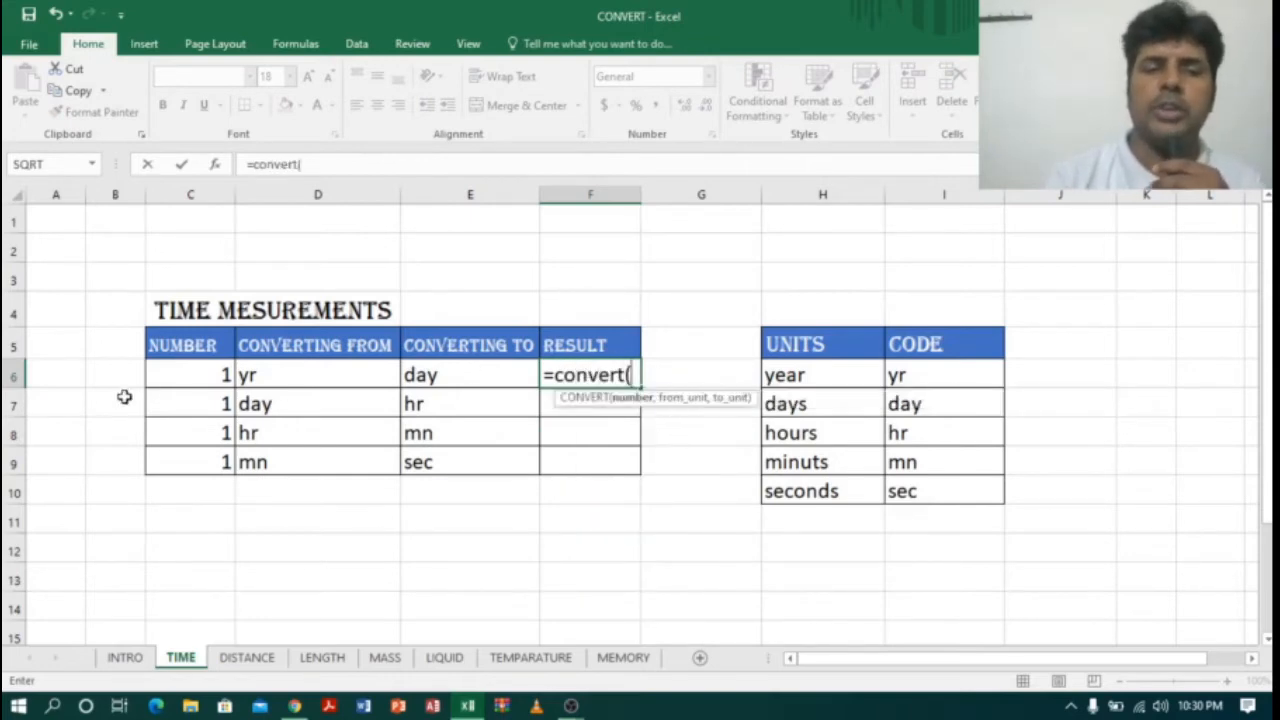
left_click(218, 374)
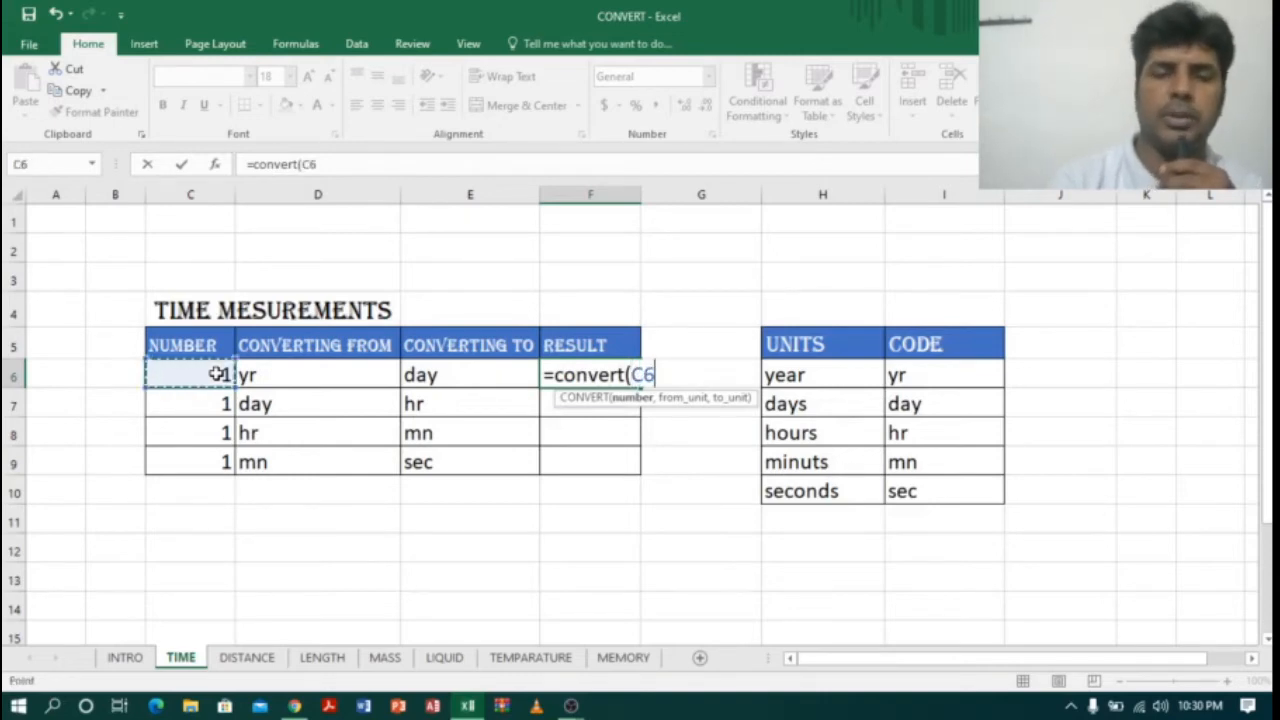
type(",")
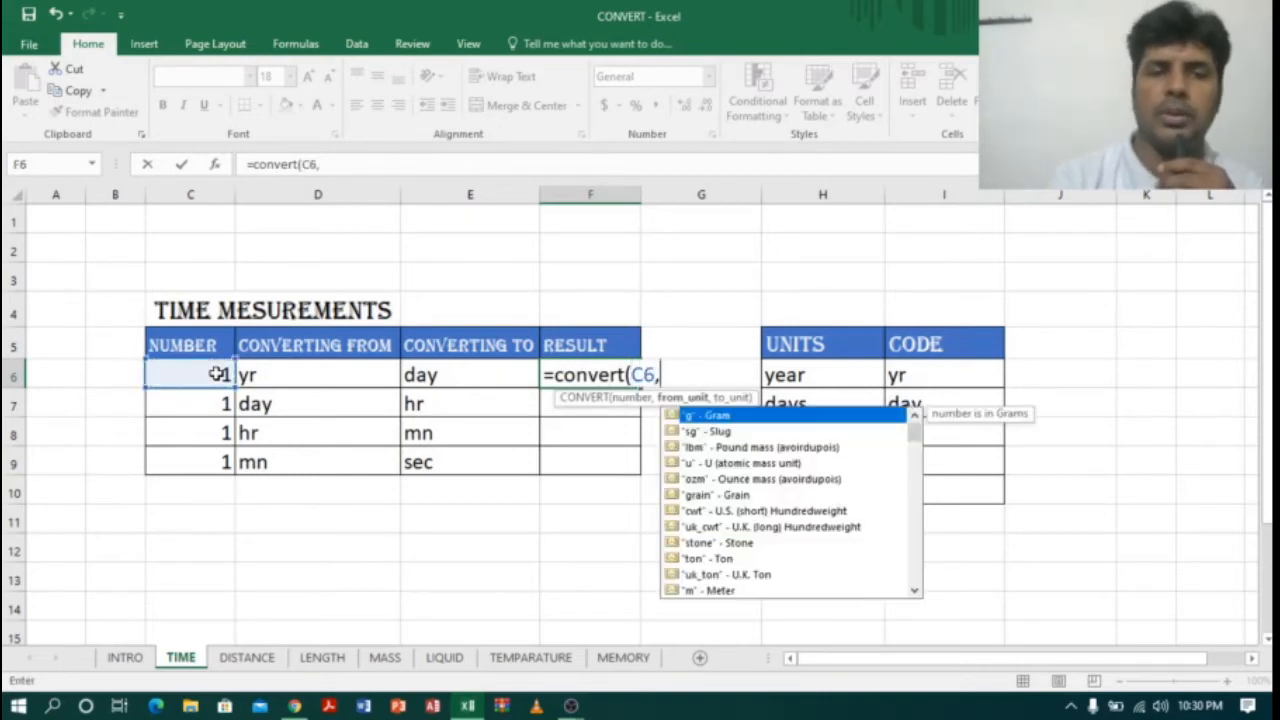
left_click(298, 379)
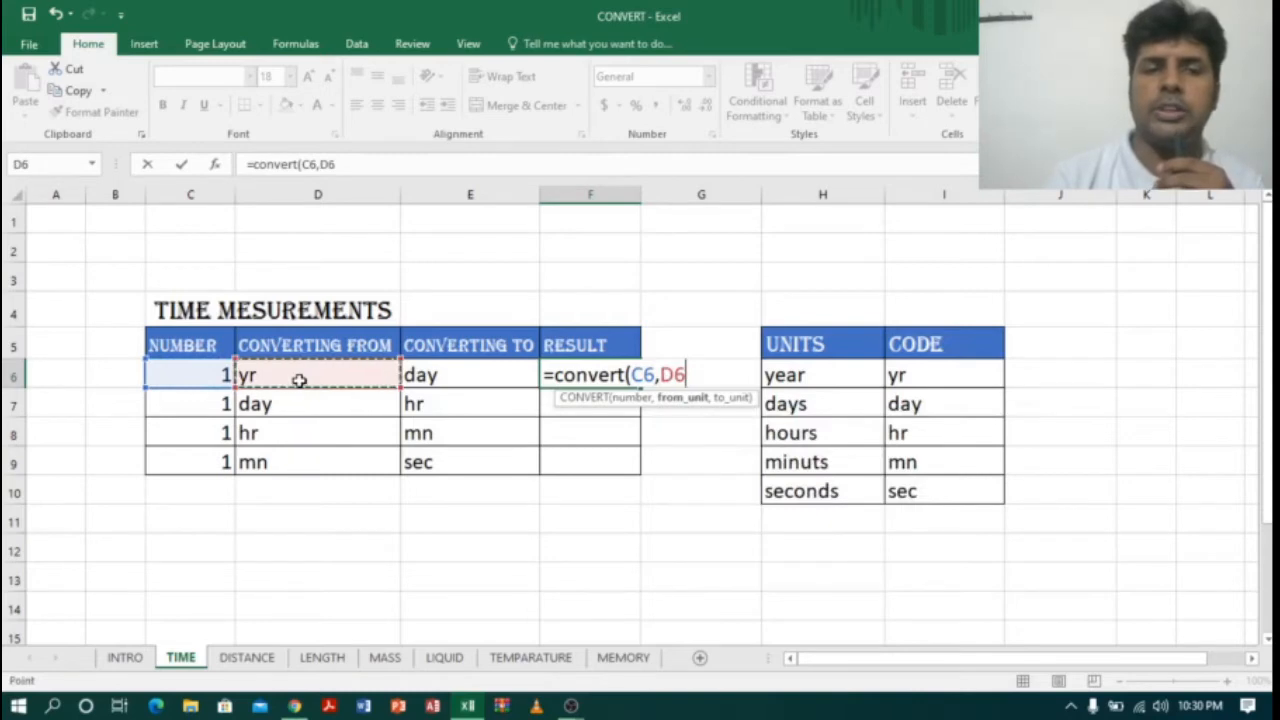
type(",")
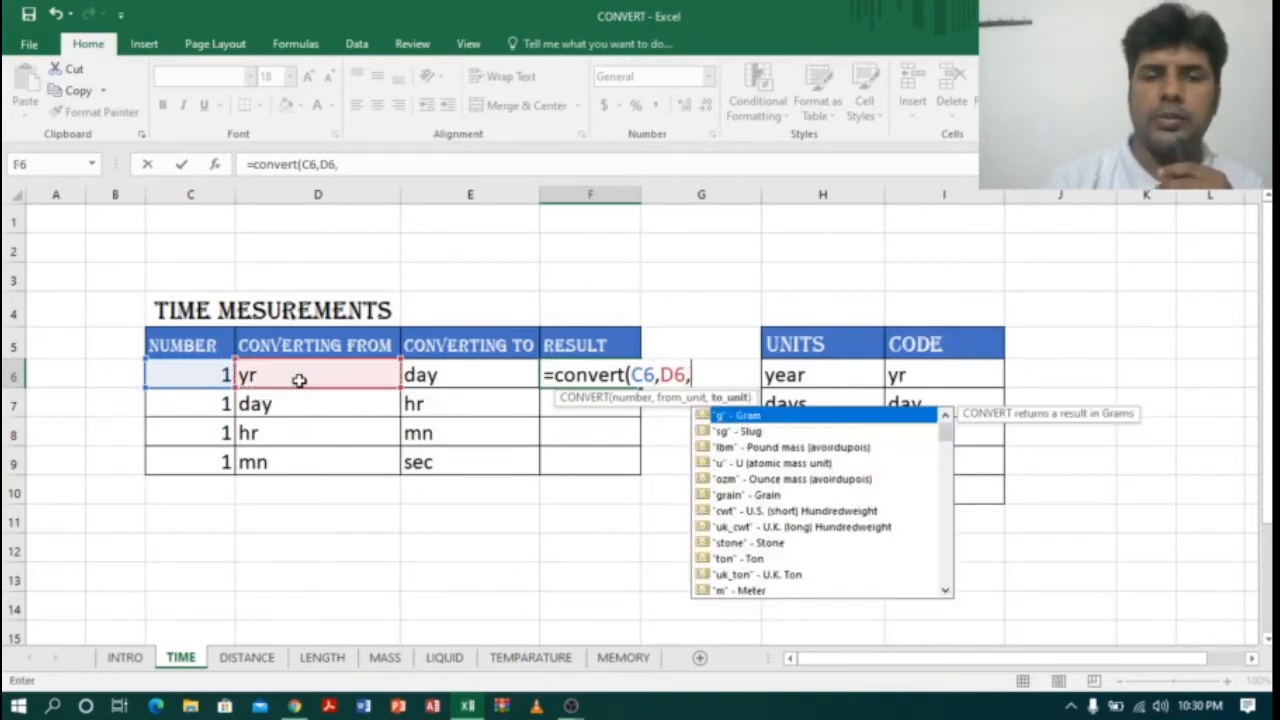
left_click(485, 373)
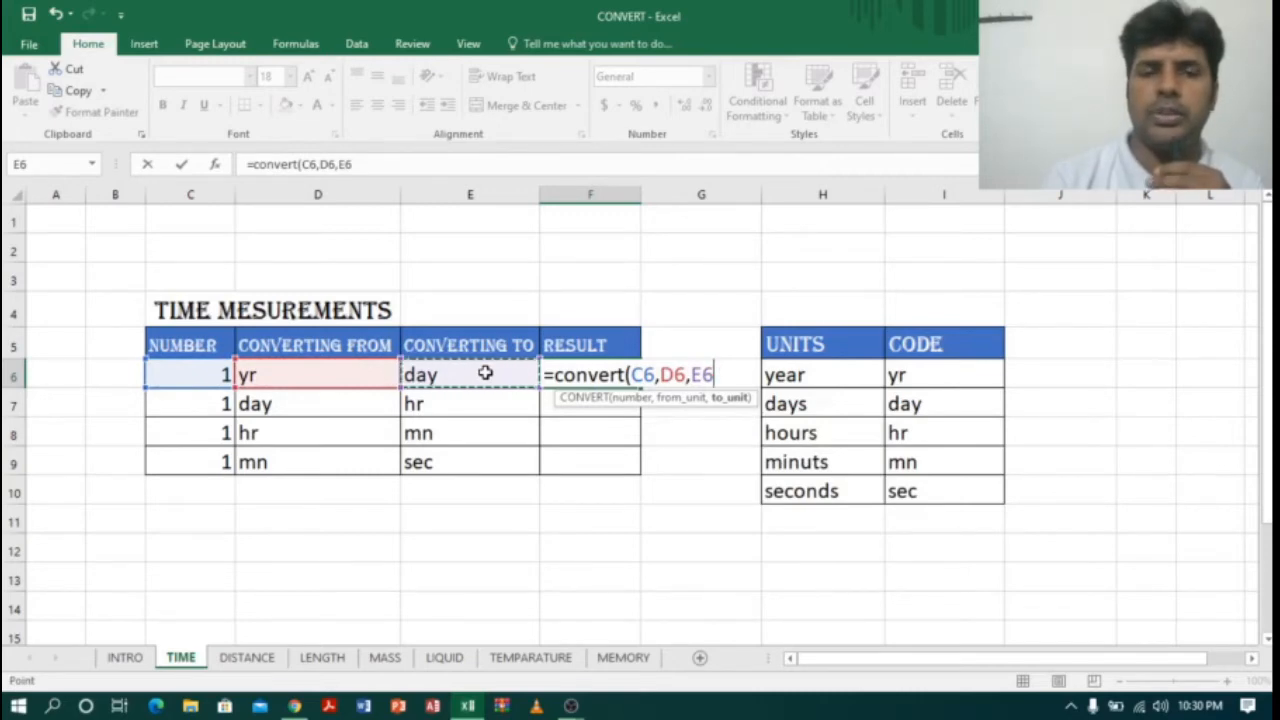
type(")")
key("Return")
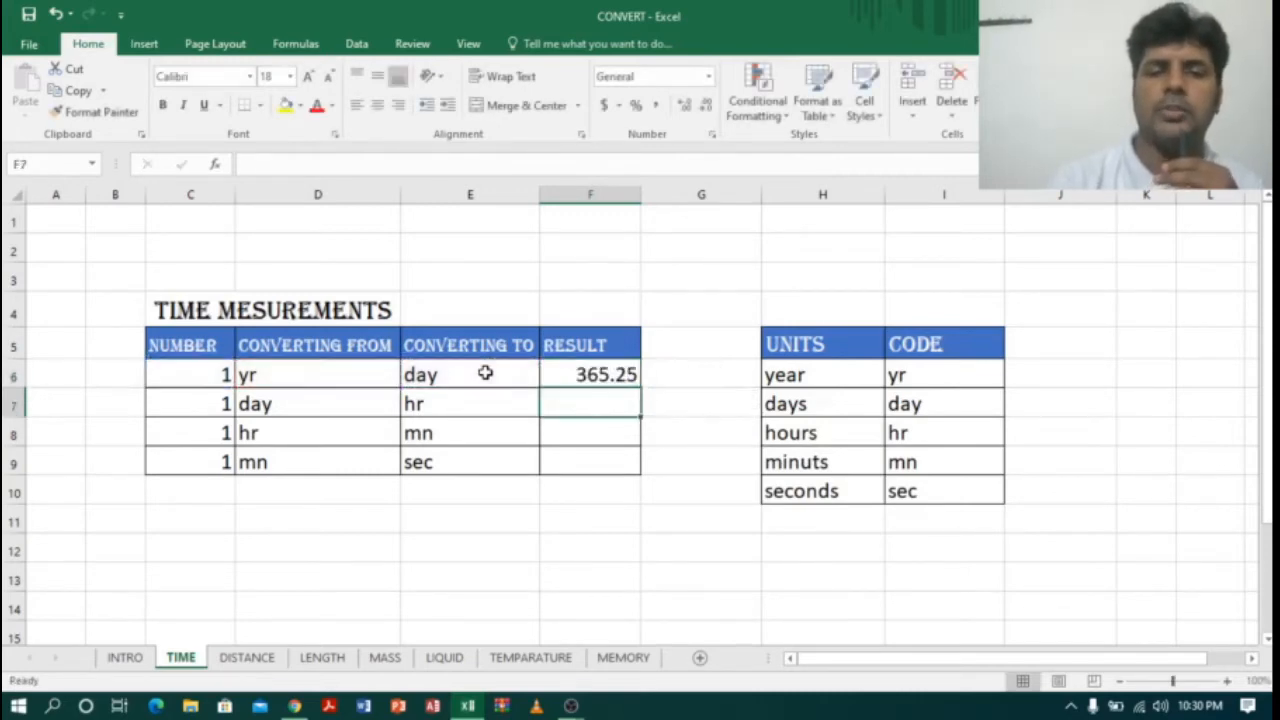
Step: Copy the F6 CONVERT formula down the result column through F9
left_click(588, 374)
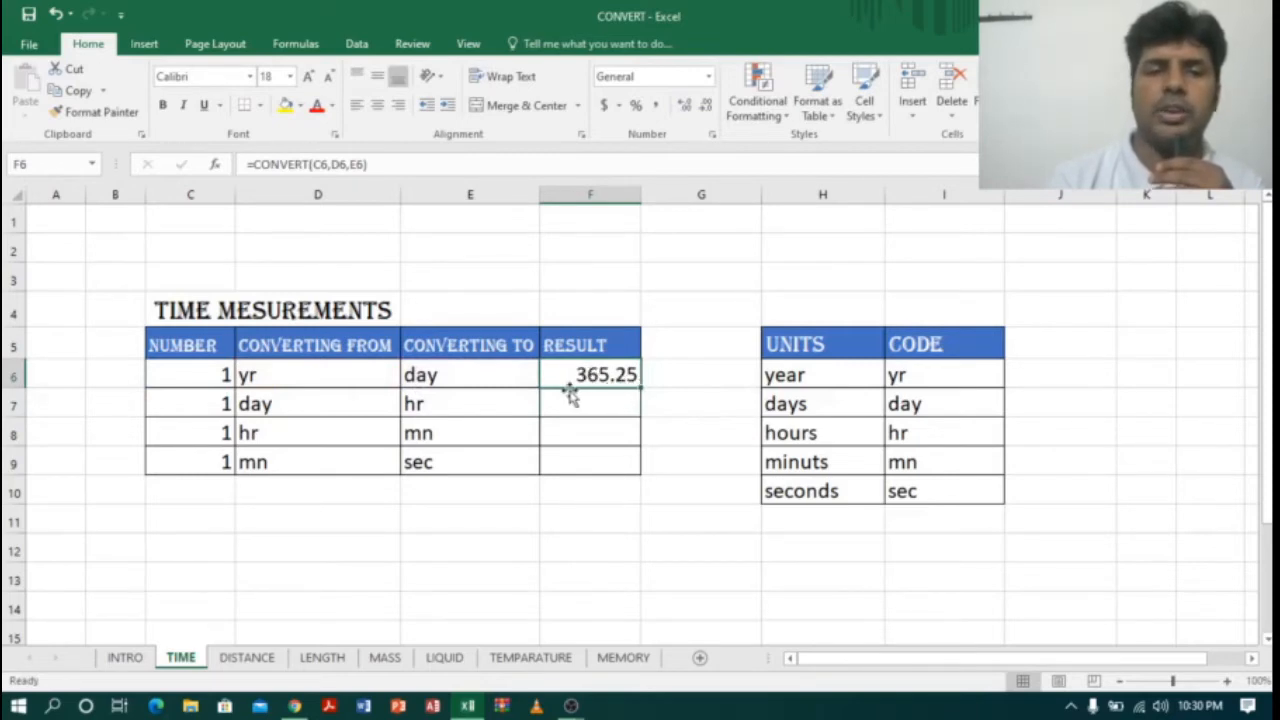
left_click(199, 375)
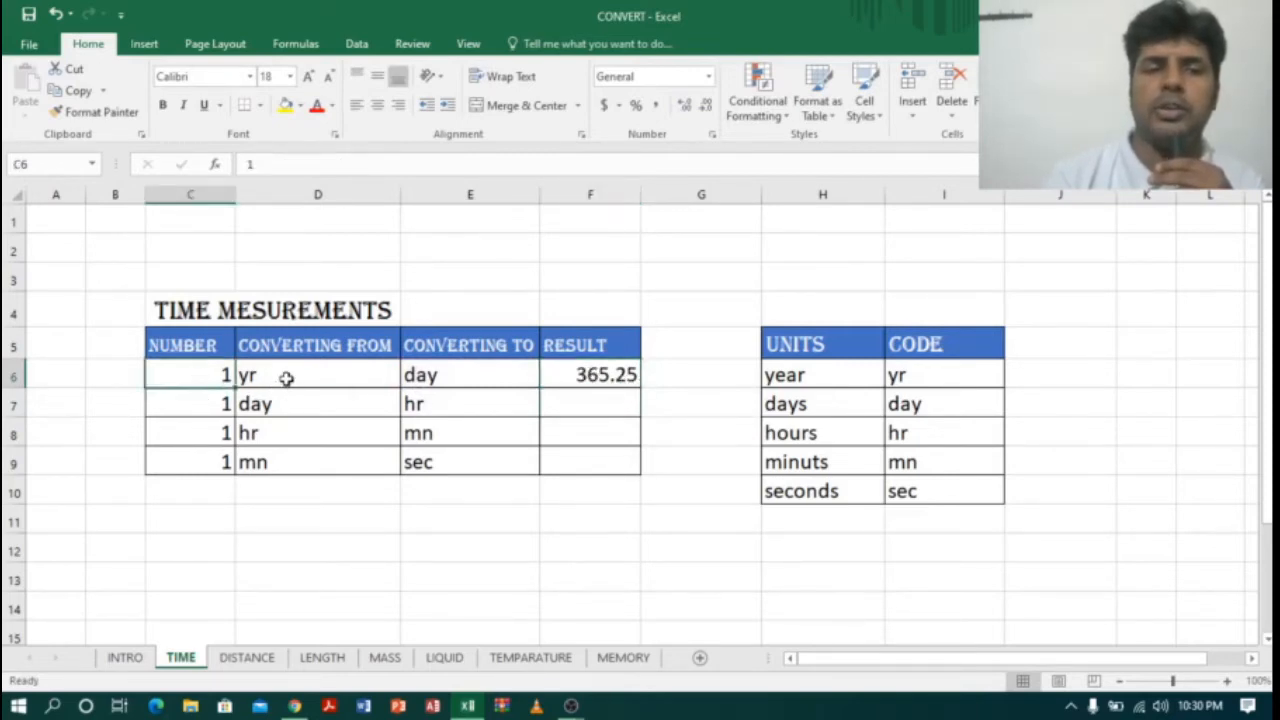
left_click(316, 380)
left_click(455, 375)
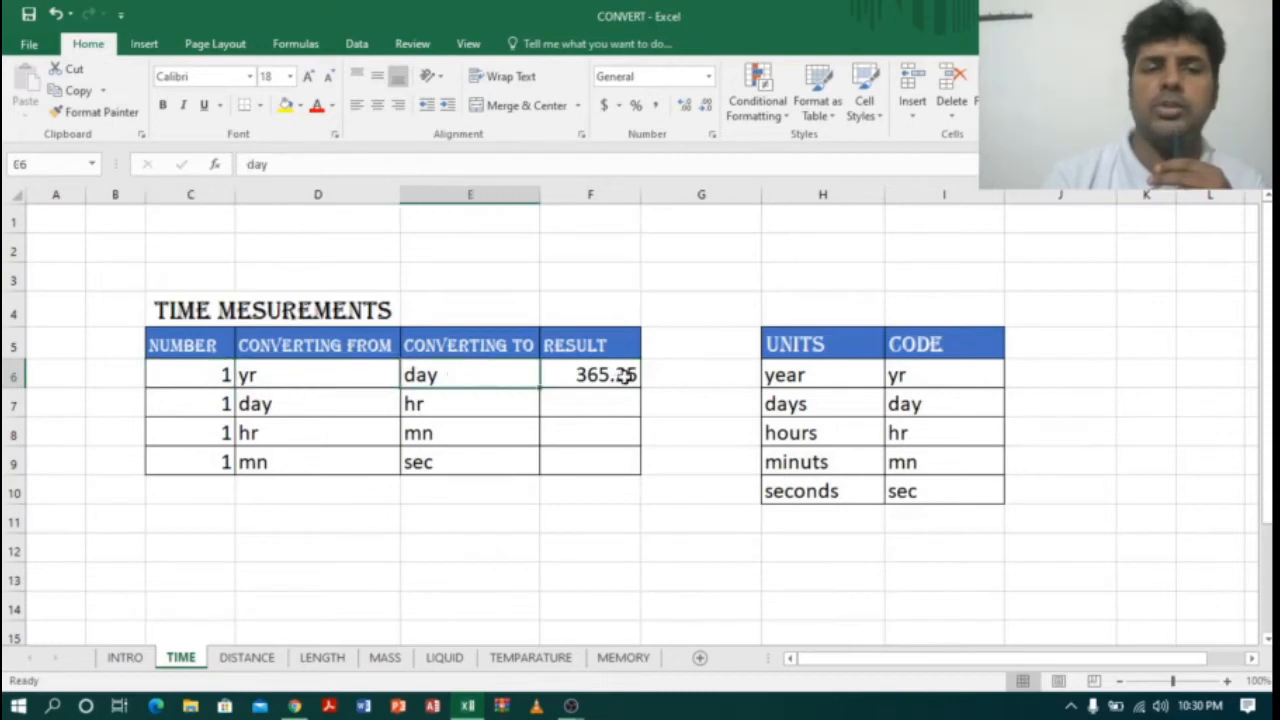
left_click(612, 373)
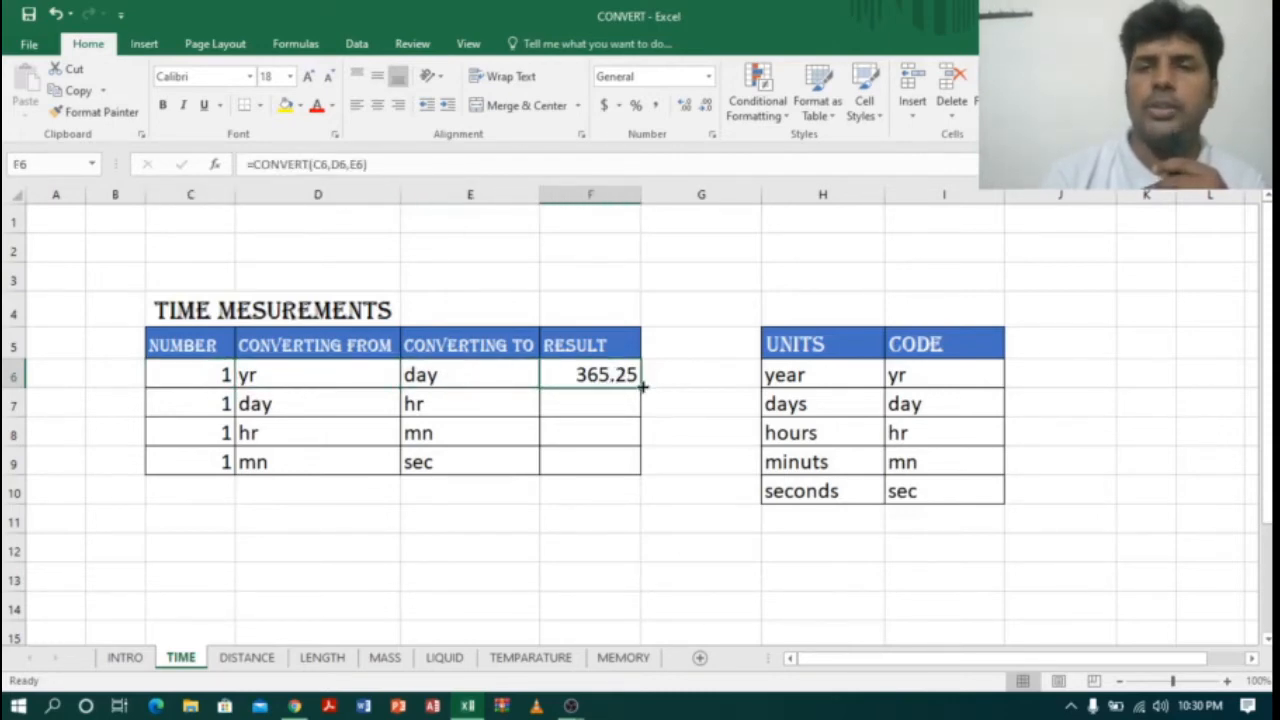
left_click_drag(643, 397, 645, 495)
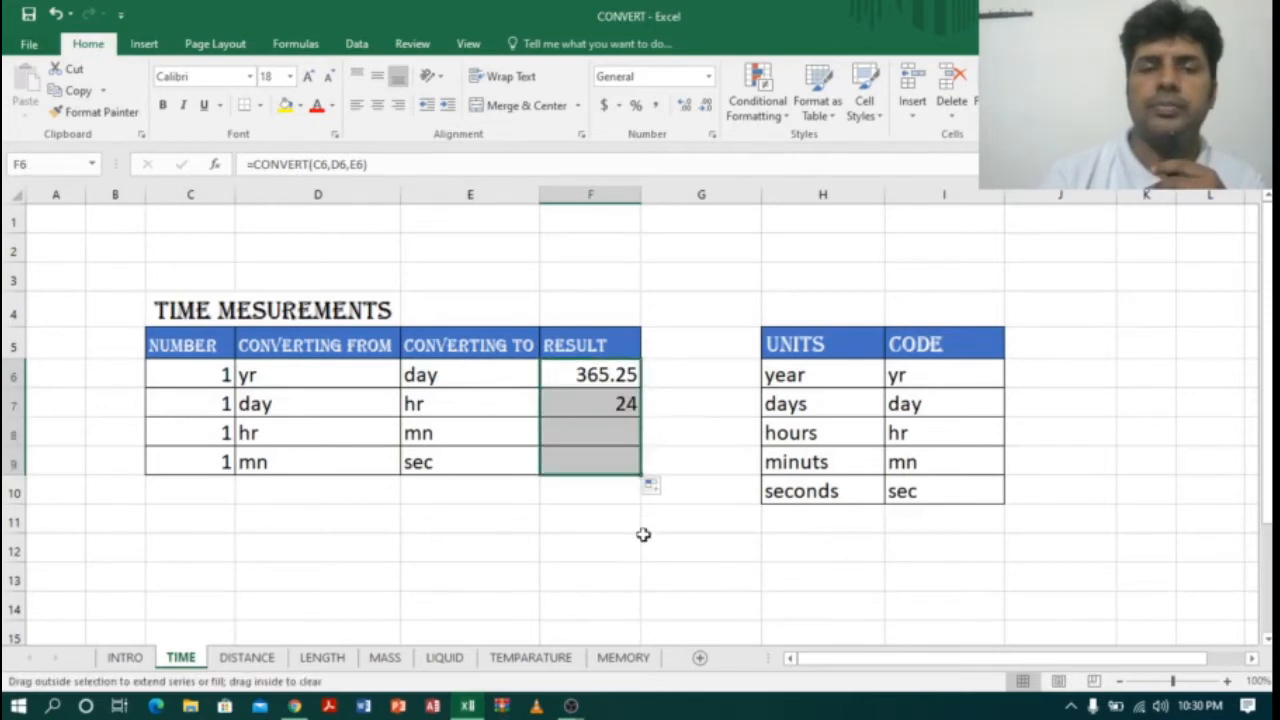
Step: Review the day-to-hour, hour-to-minute and minute-to-second conversions in rows 7 to 9 of the time table
left_click(456, 408)
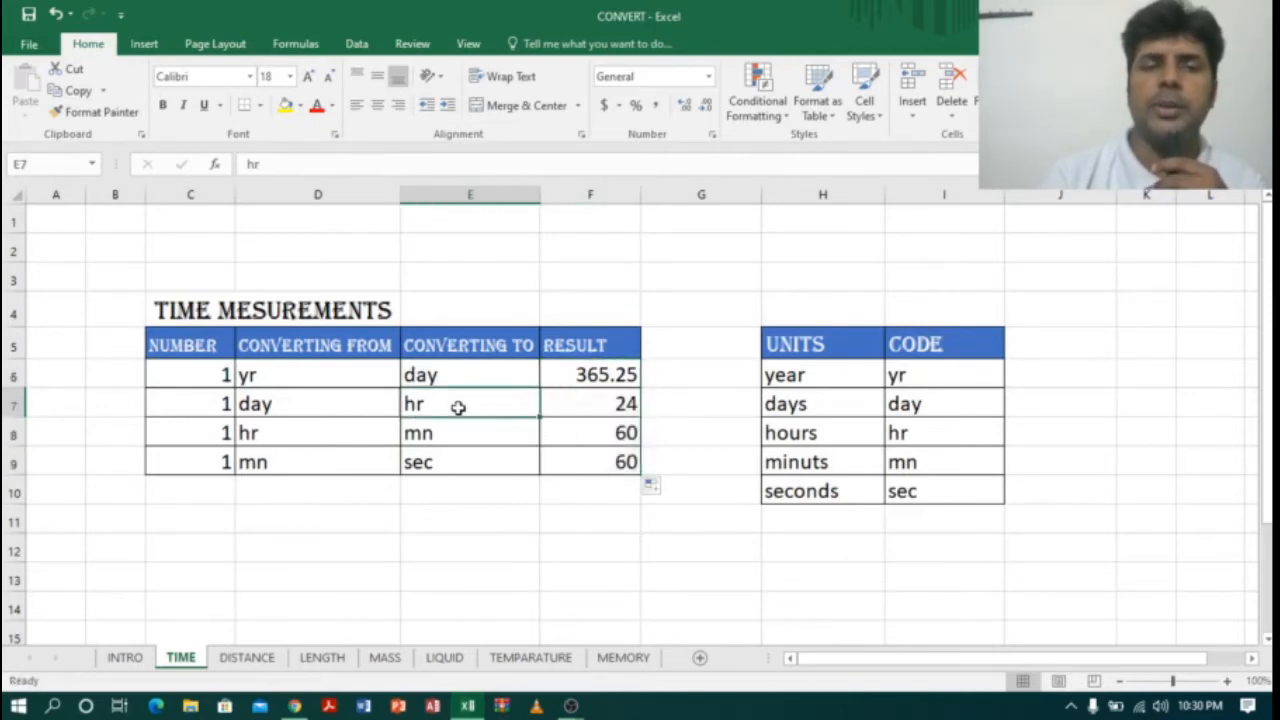
left_click(282, 405)
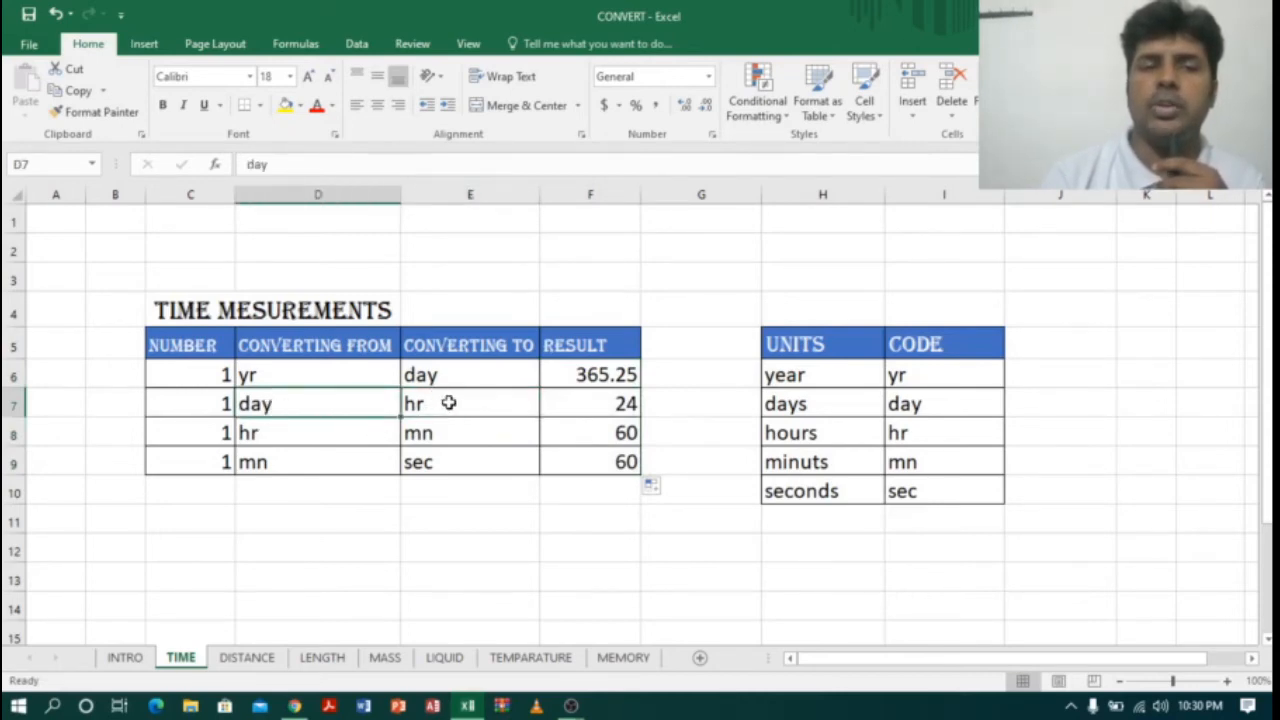
left_click(592, 407)
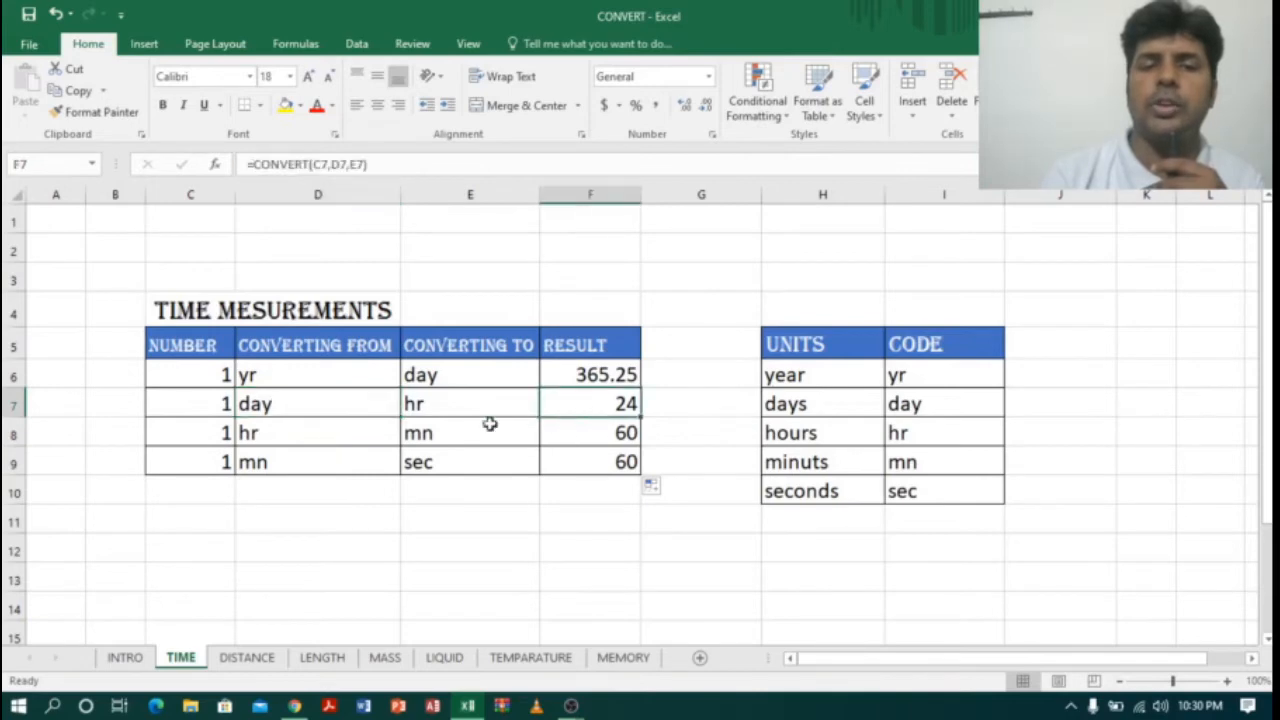
left_click(297, 430)
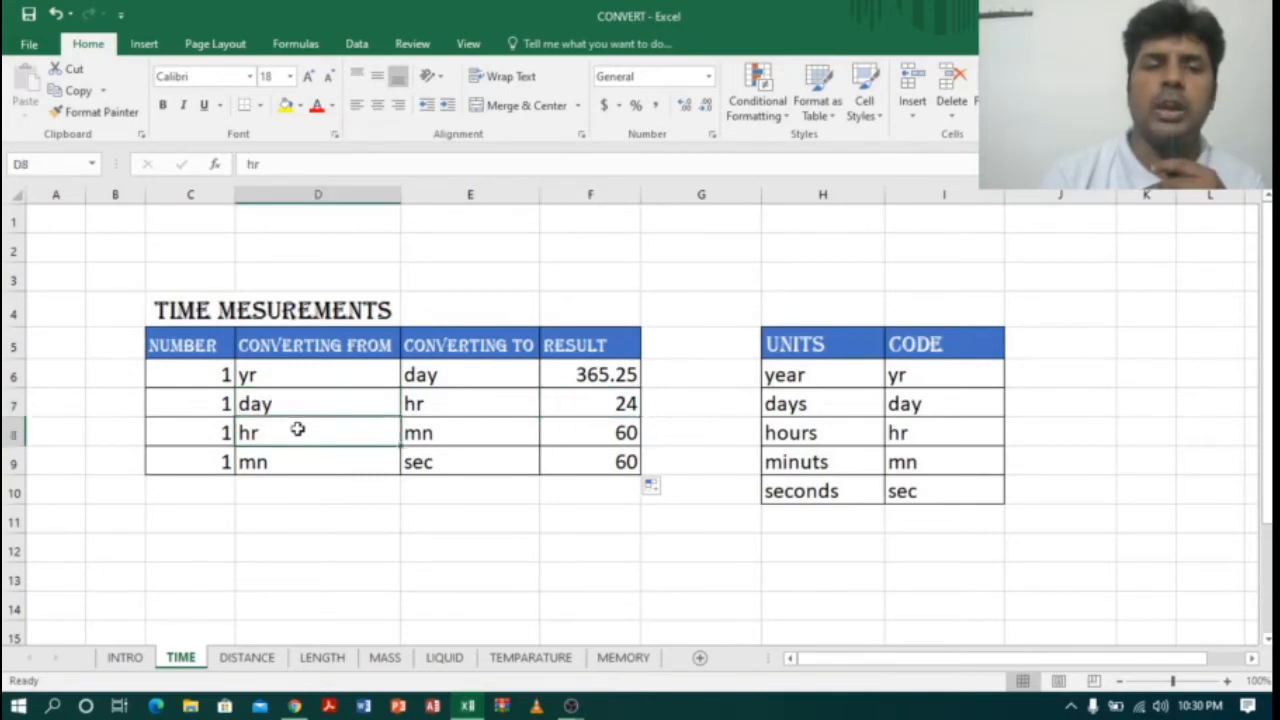
left_click(471, 432)
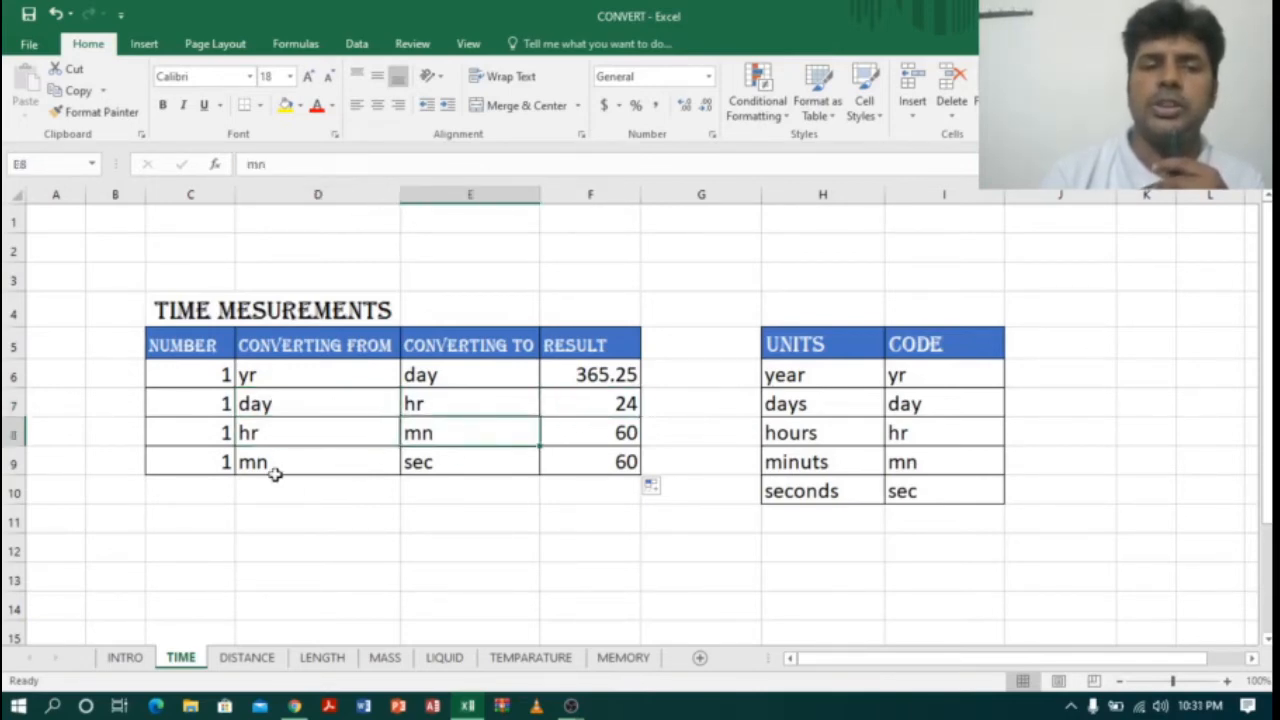
left_click(268, 462)
left_click(488, 457)
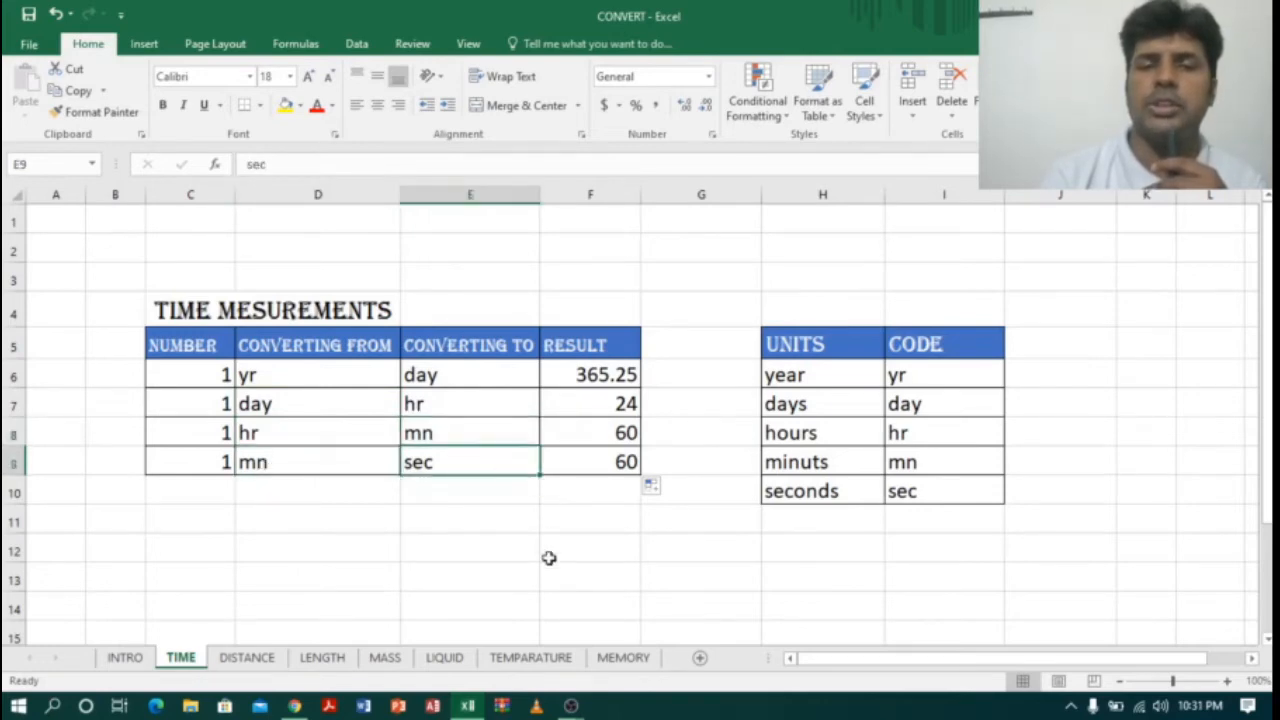
Step: Examine the time units table, matching each unit from year to seconds with its code in I6:I10
left_click(832, 410)
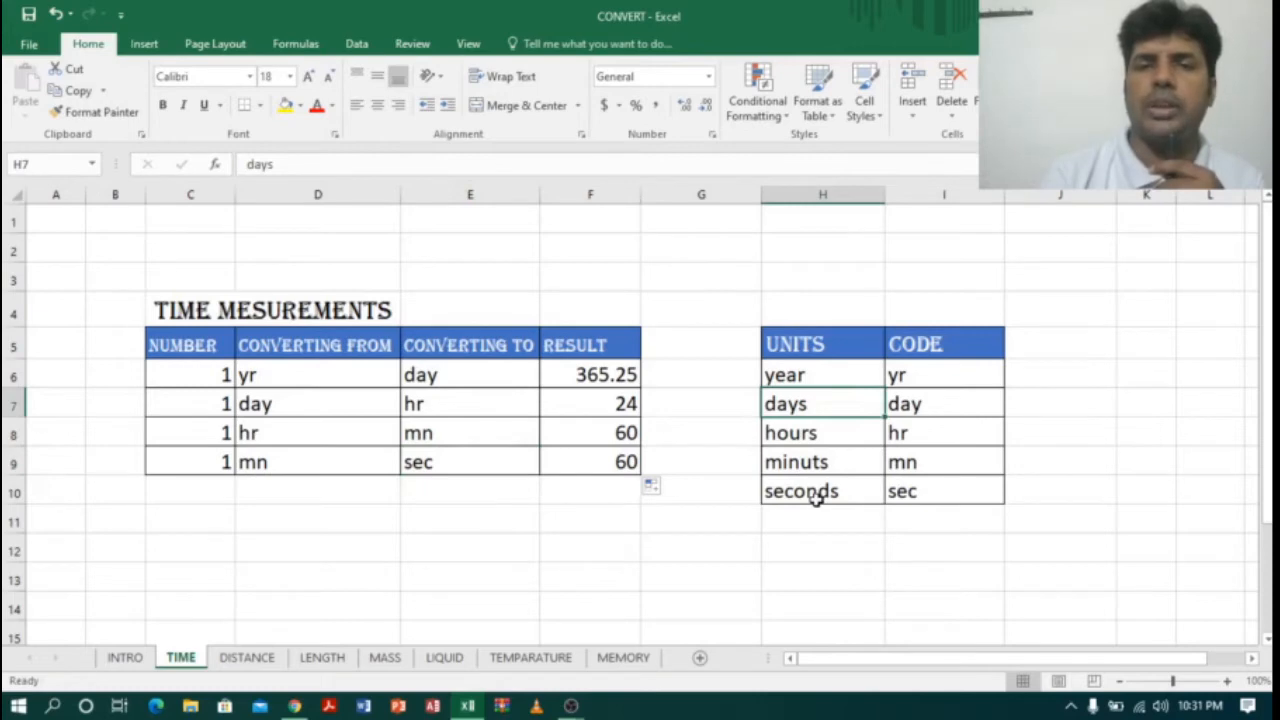
left_click_drag(838, 372, 852, 478)
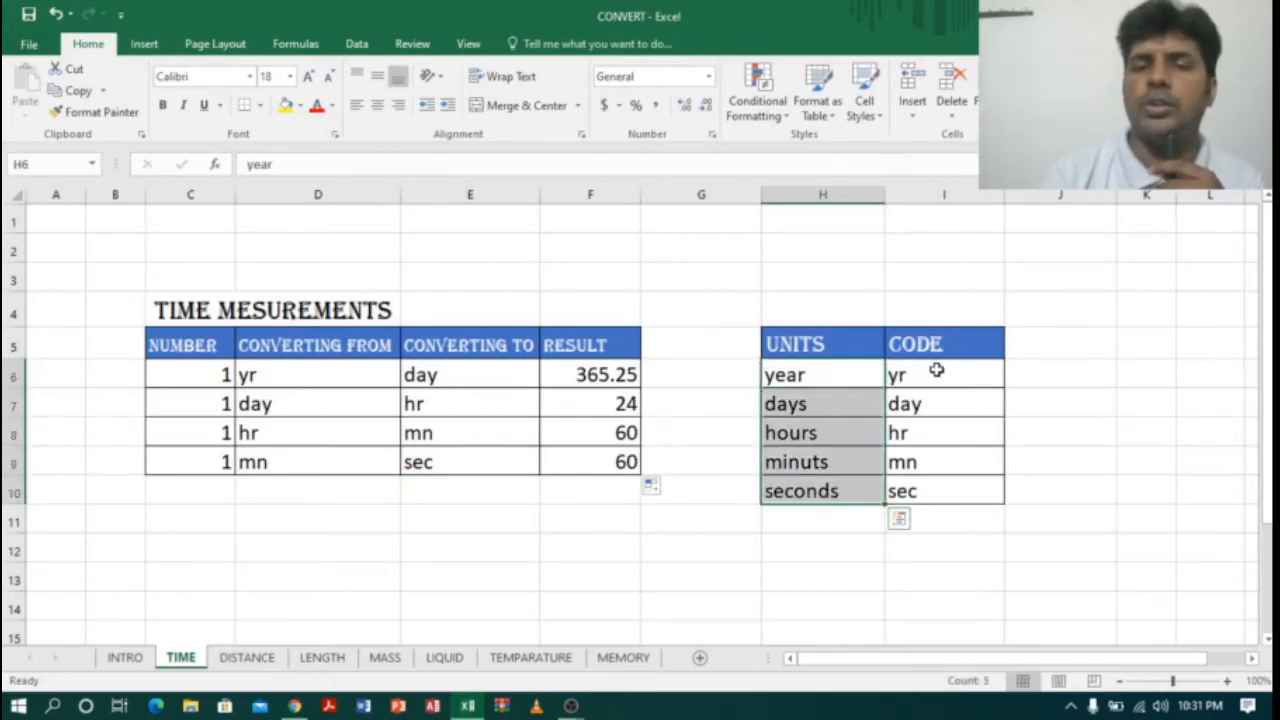
left_click(815, 376)
left_click(935, 381)
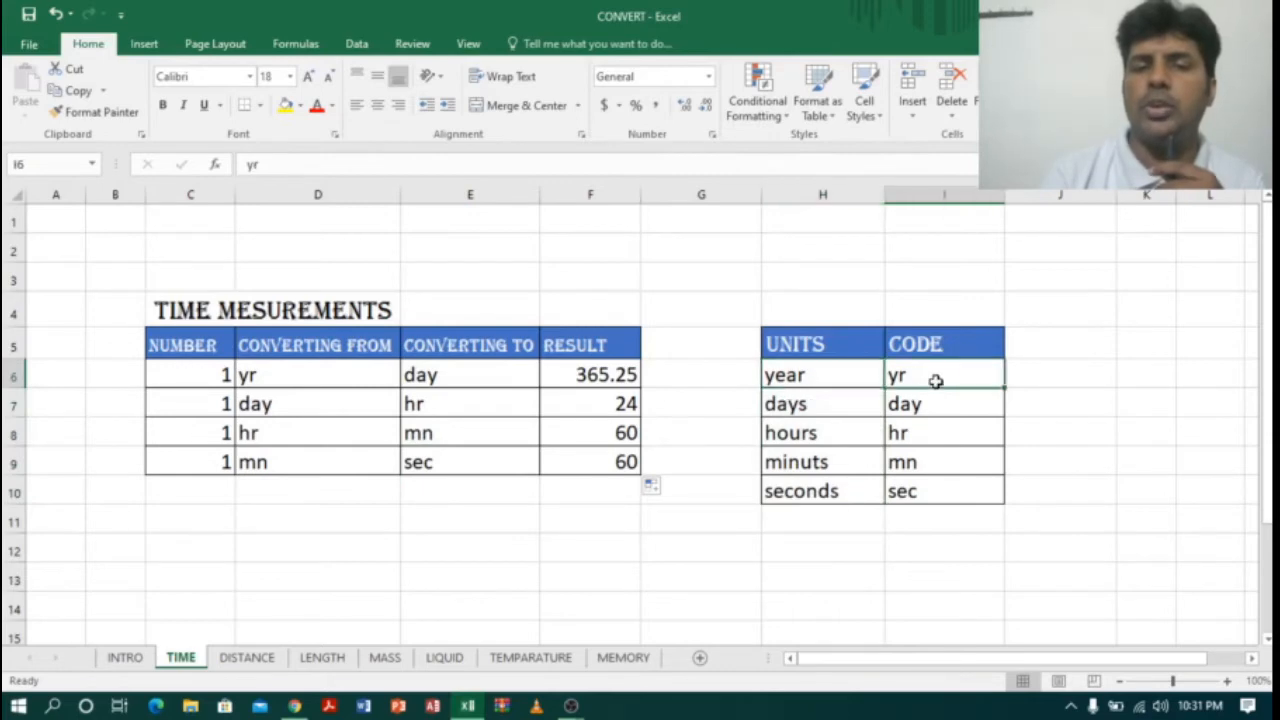
left_click(813, 413)
left_click(947, 414)
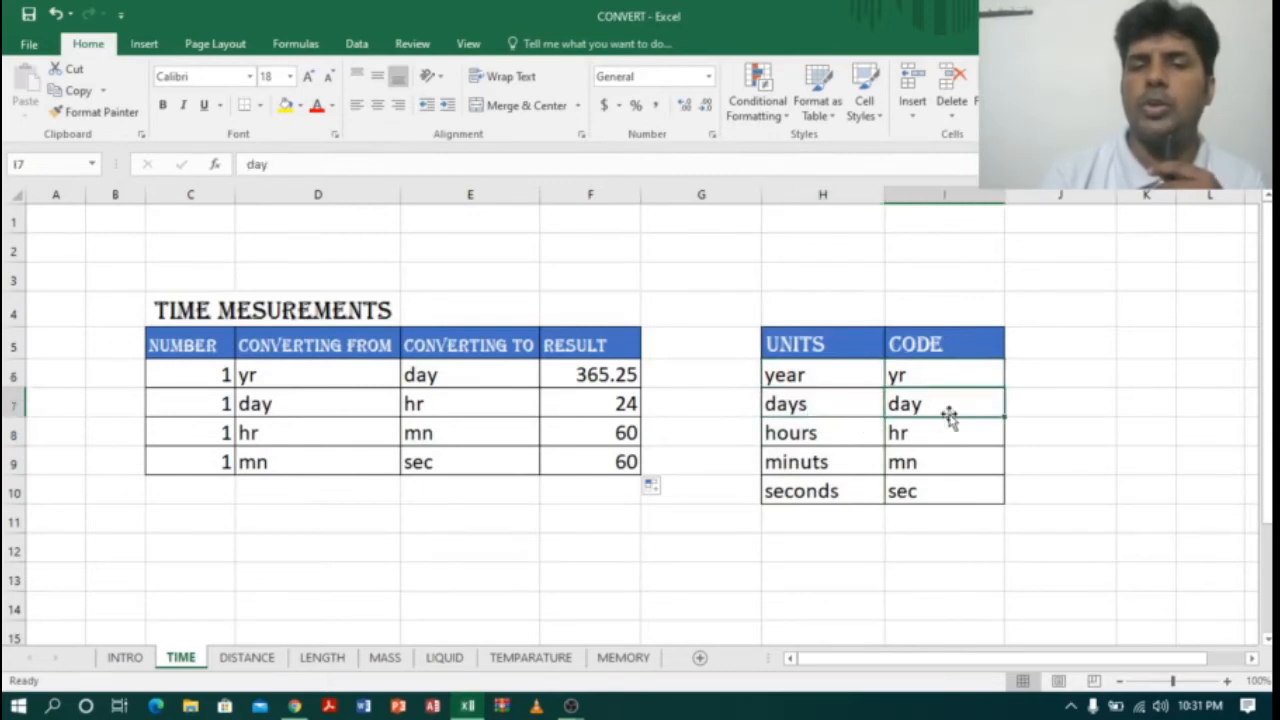
left_click(837, 437)
left_click(935, 434)
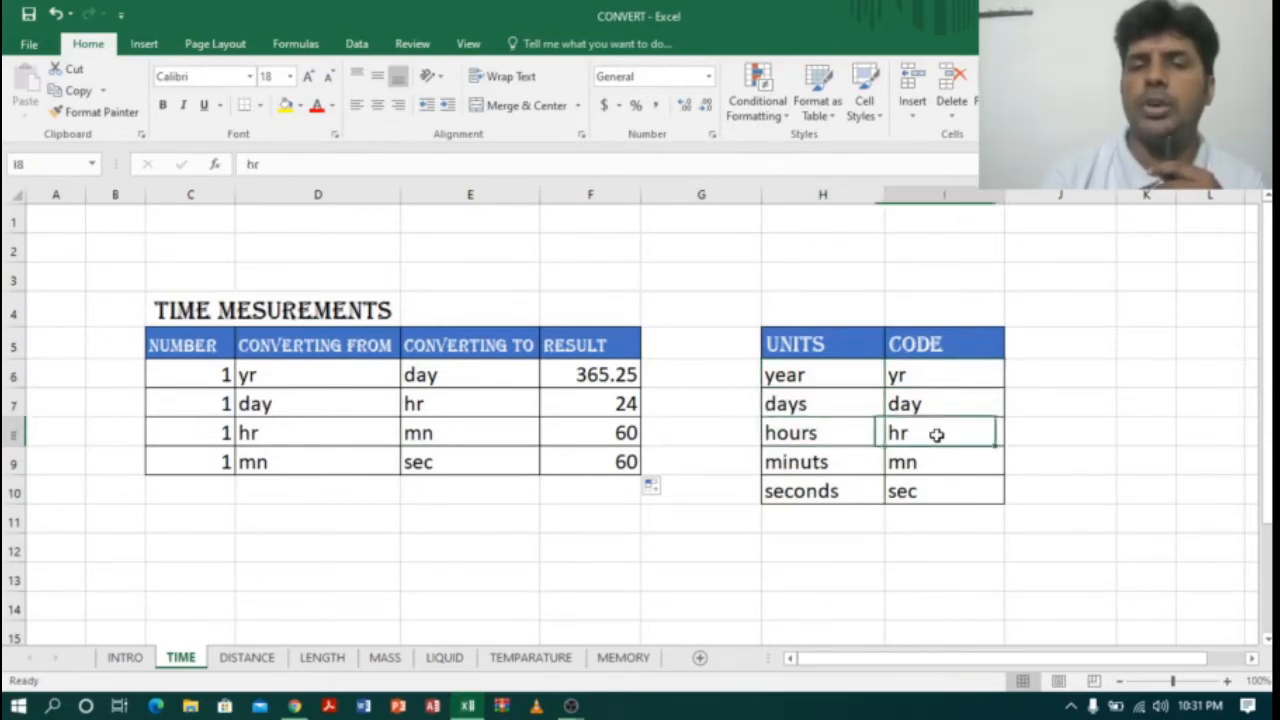
left_click(837, 461)
left_click(914, 462)
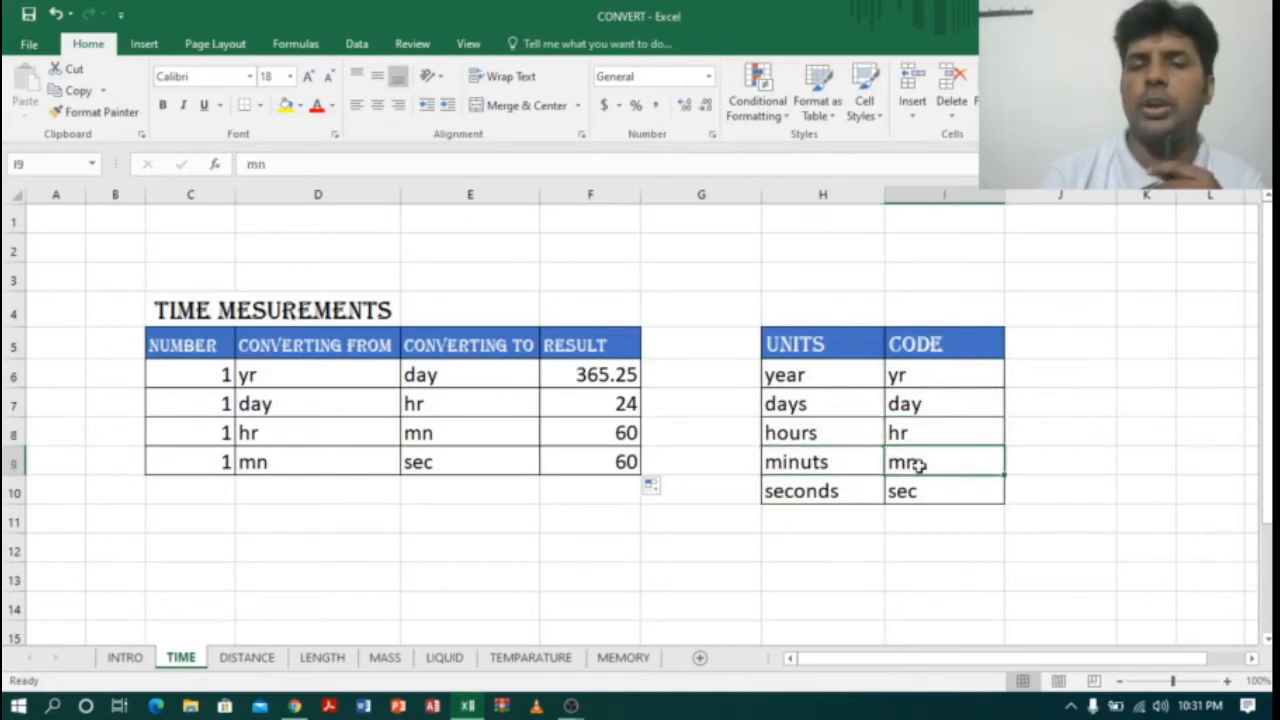
left_click(826, 491)
left_click(934, 489)
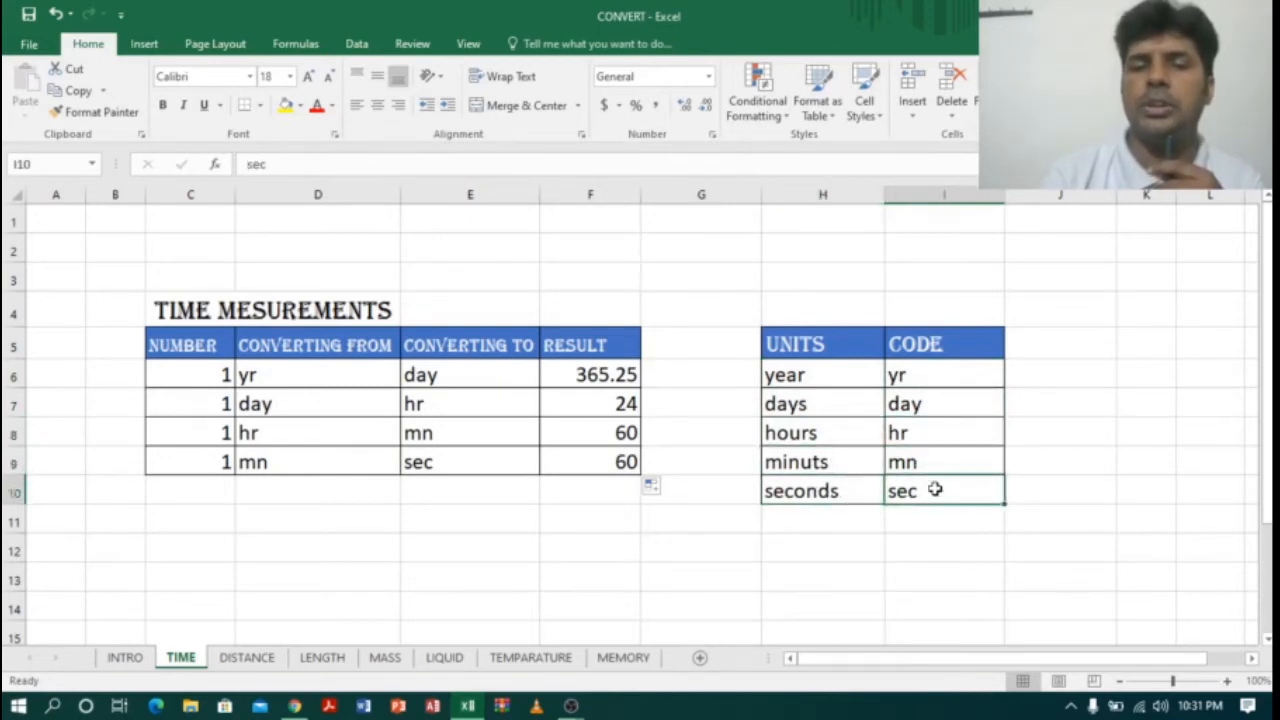
left_click_drag(934, 372, 940, 488)
left_click(491, 523)
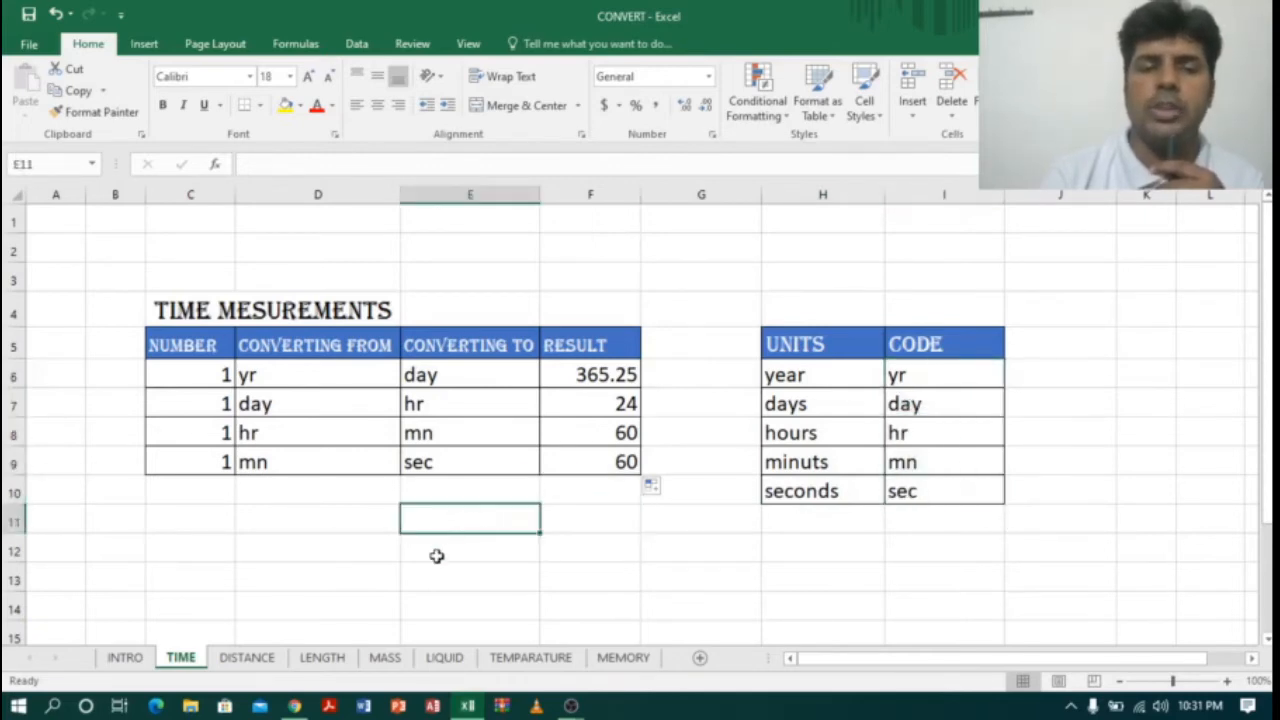
Step: Switch to the DISTANCE sheet and examine the distance units in H5:H9 with their codes in I5:I9
left_click(240, 660)
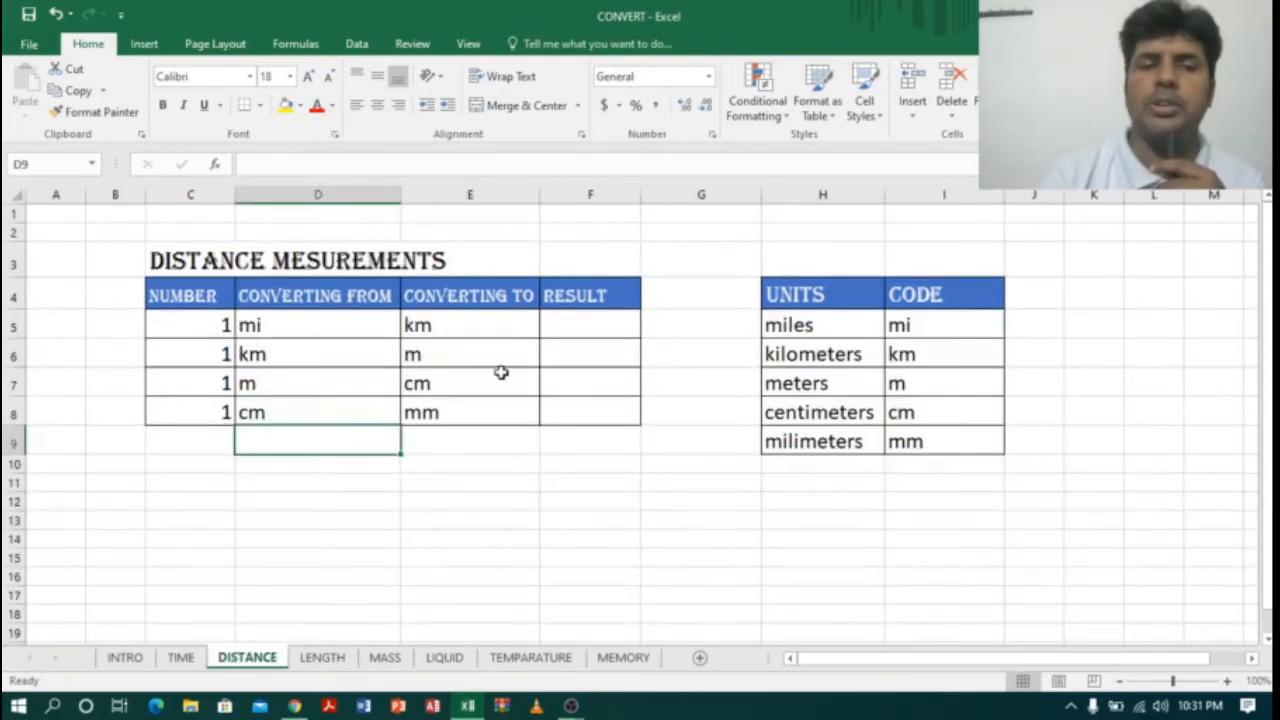
left_click(609, 325)
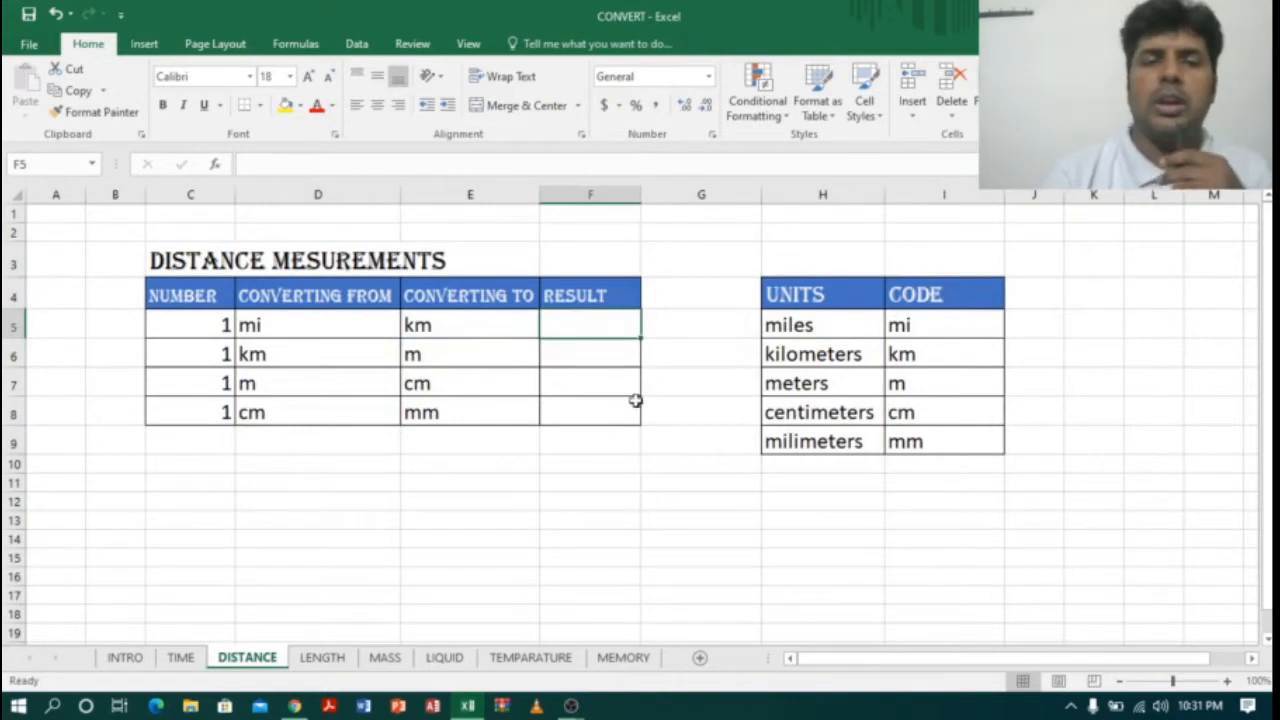
left_click_drag(812, 325, 820, 443)
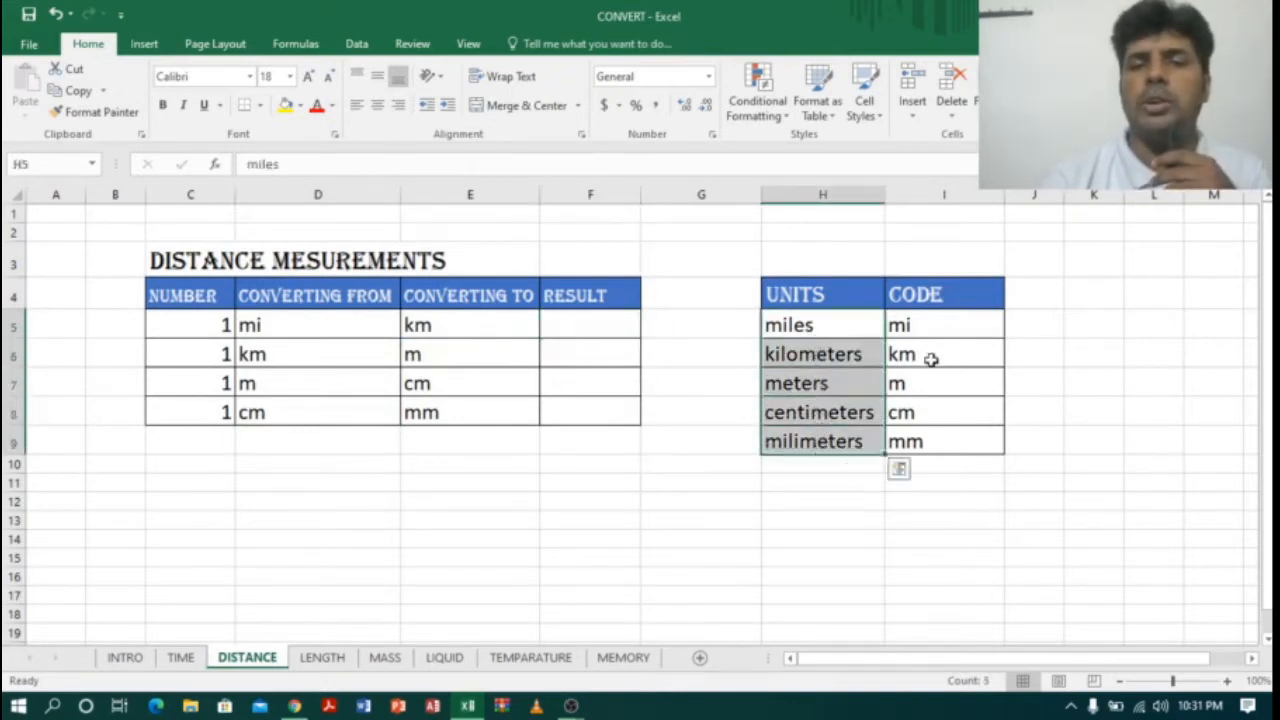
left_click(940, 326)
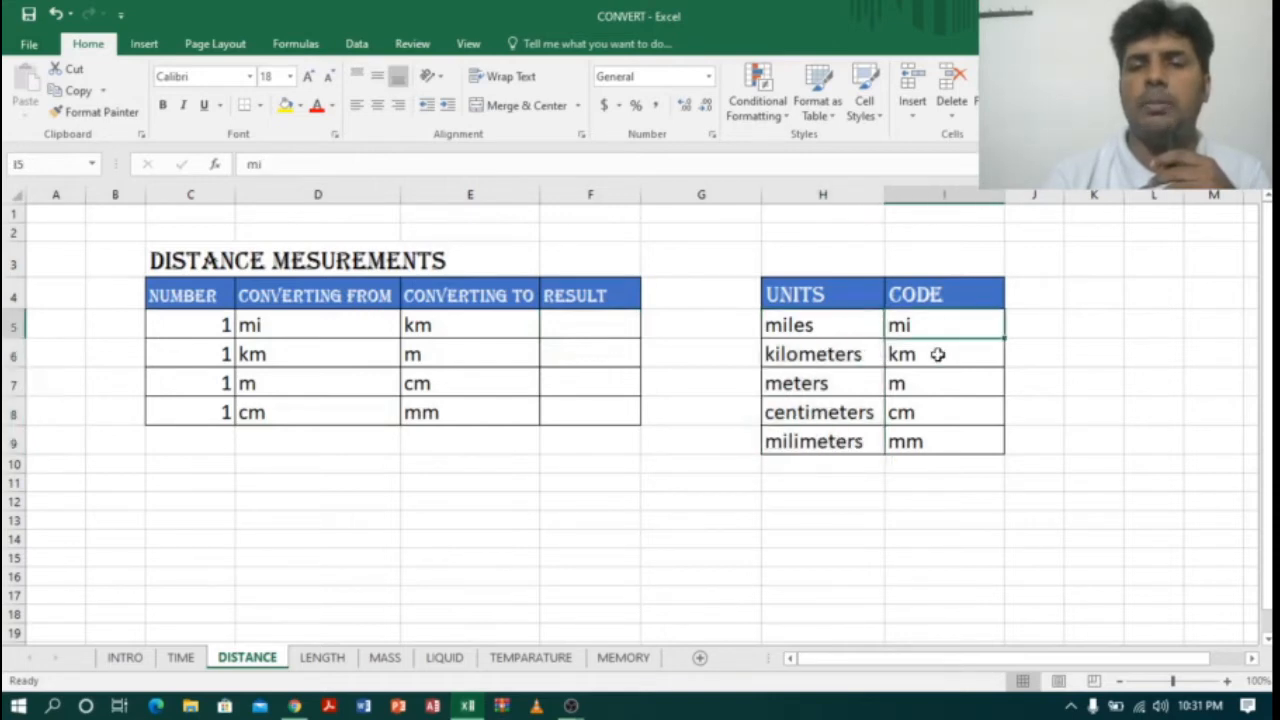
left_click(937, 354)
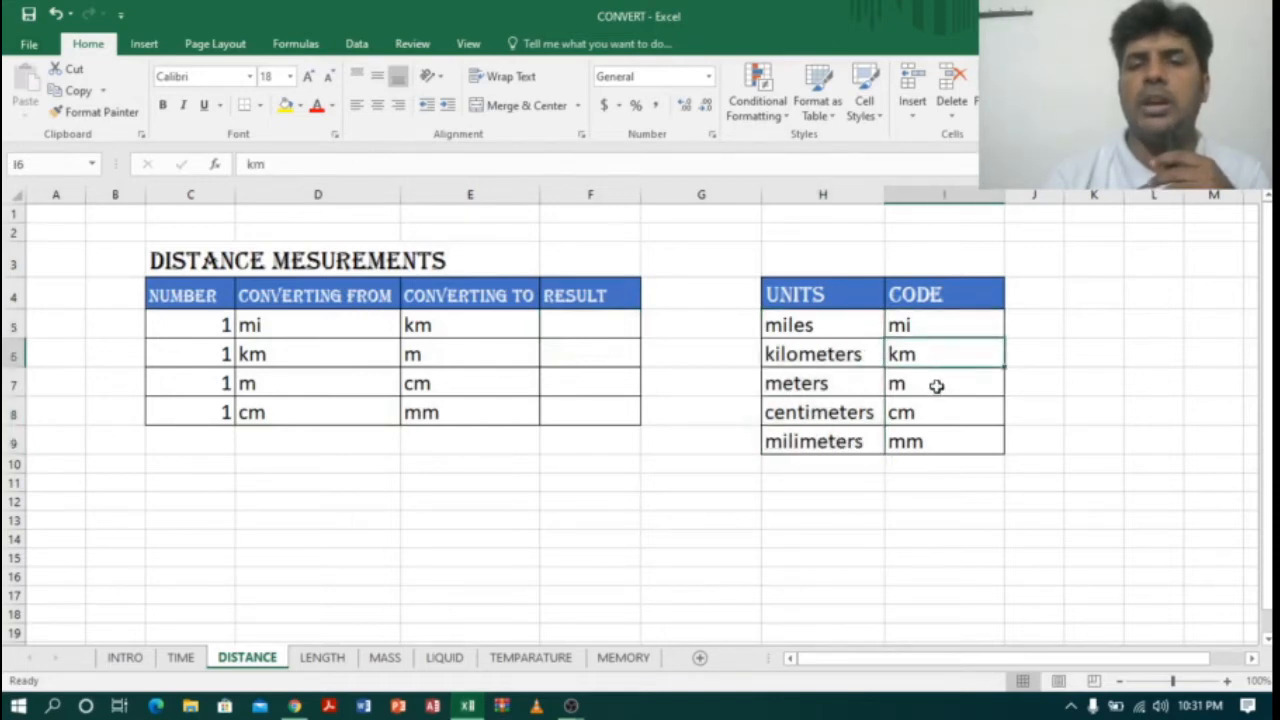
left_click(936, 385)
left_click(940, 422)
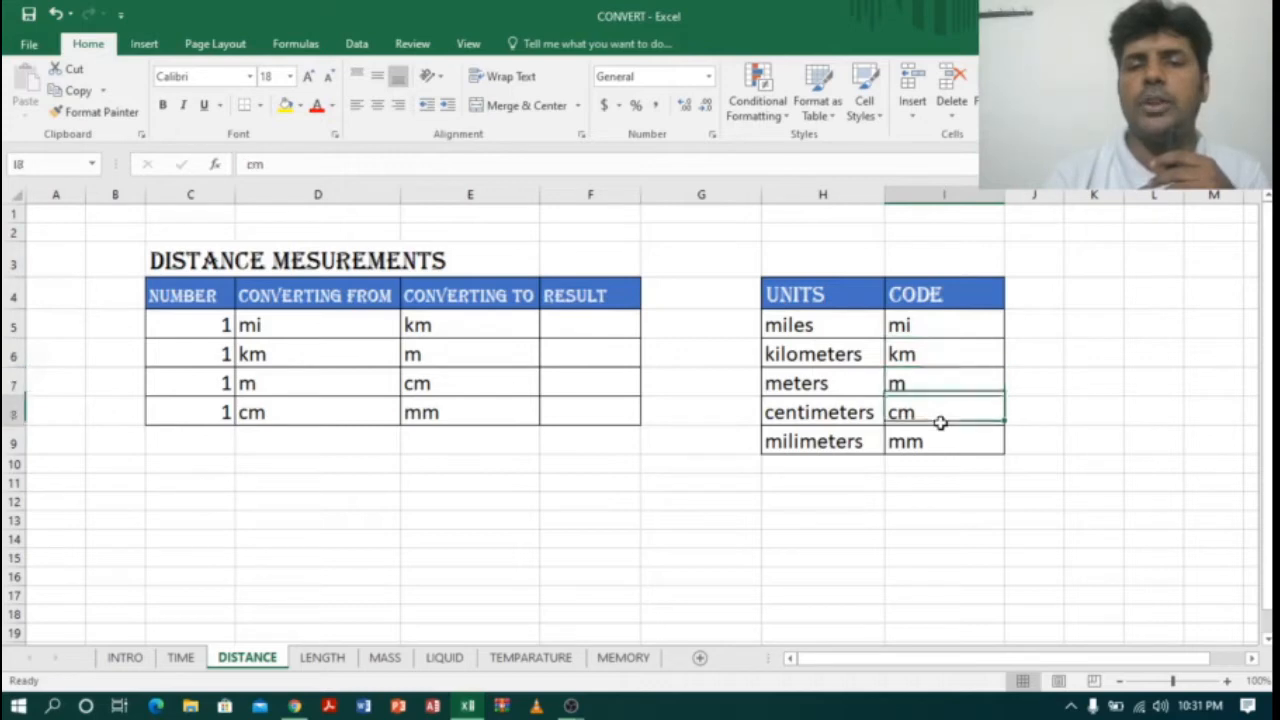
left_click(950, 448)
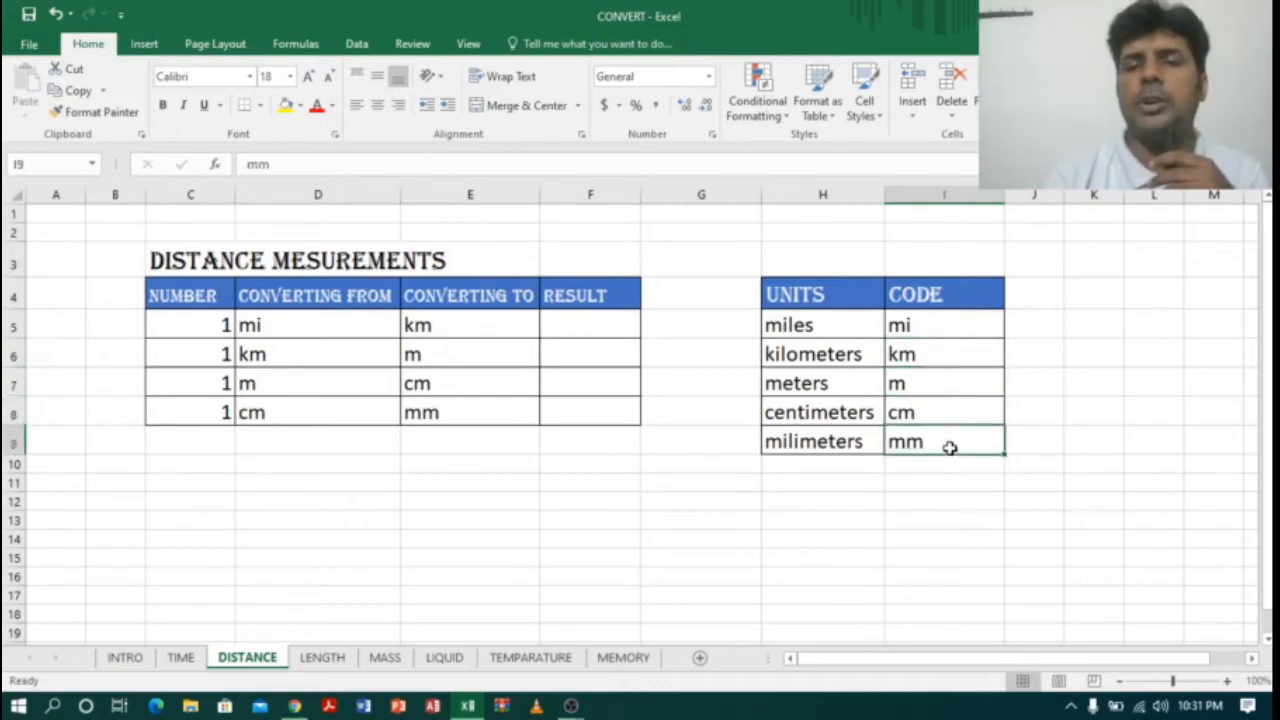
Step: Enter =CONVERT(C5,D5,E5) in F5 of the distance table and fill it down the result column through F8
left_click(604, 322)
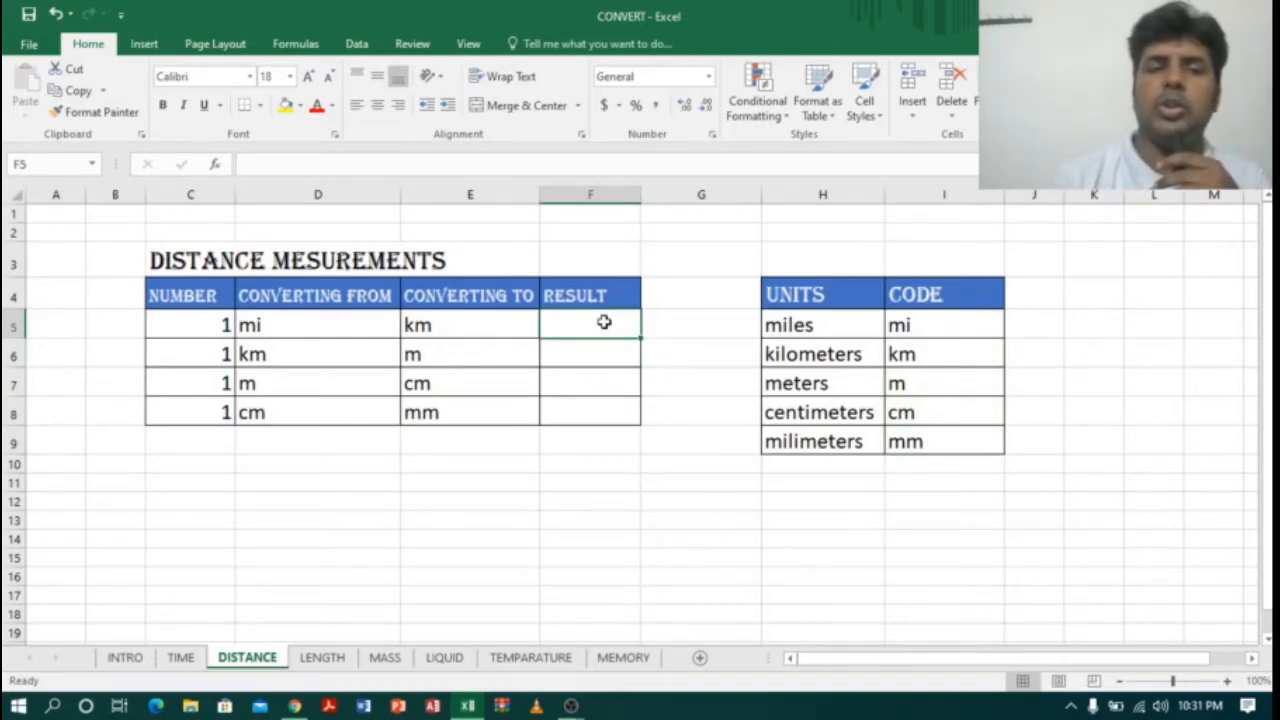
type("=c")
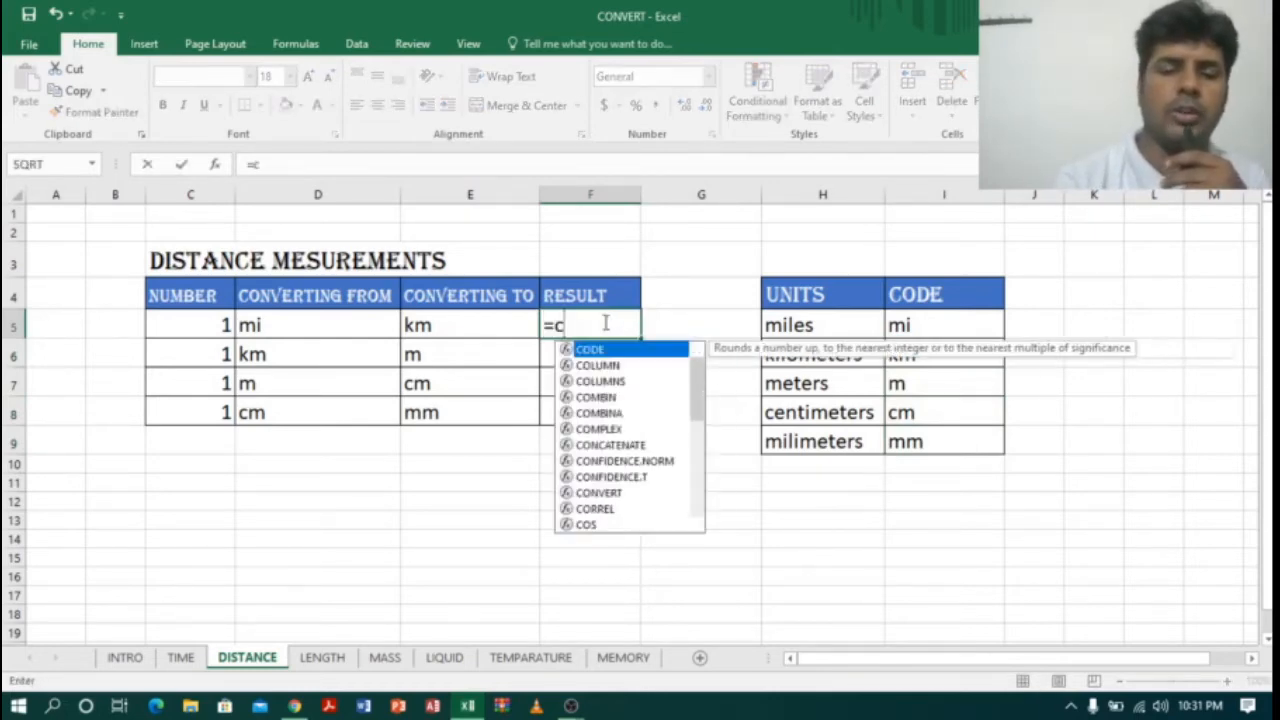
type("onvert")
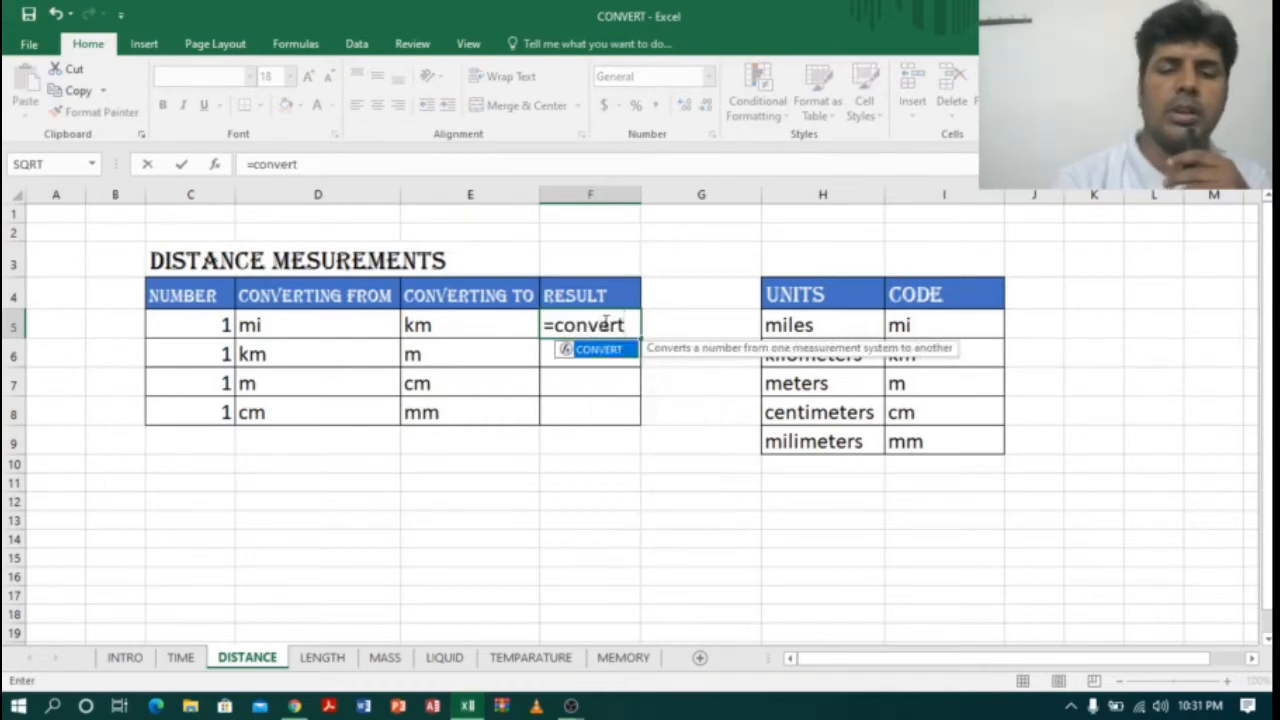
type("(")
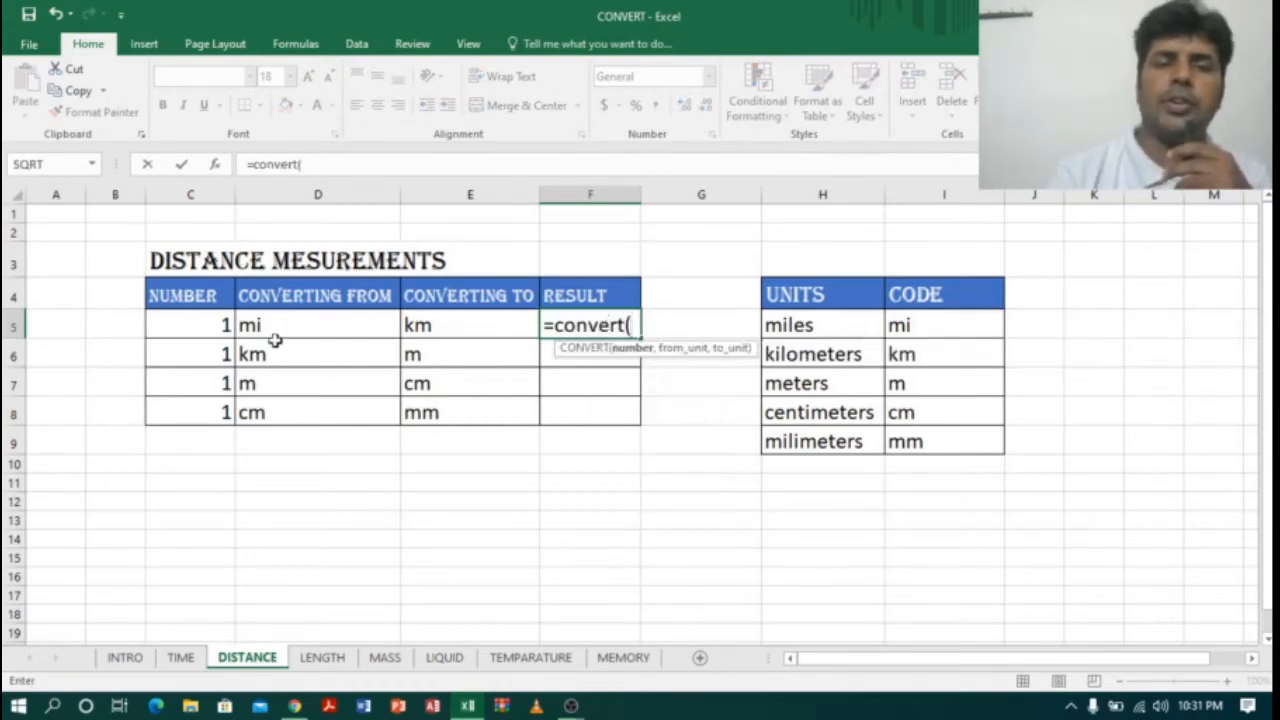
left_click(216, 325)
type(",")
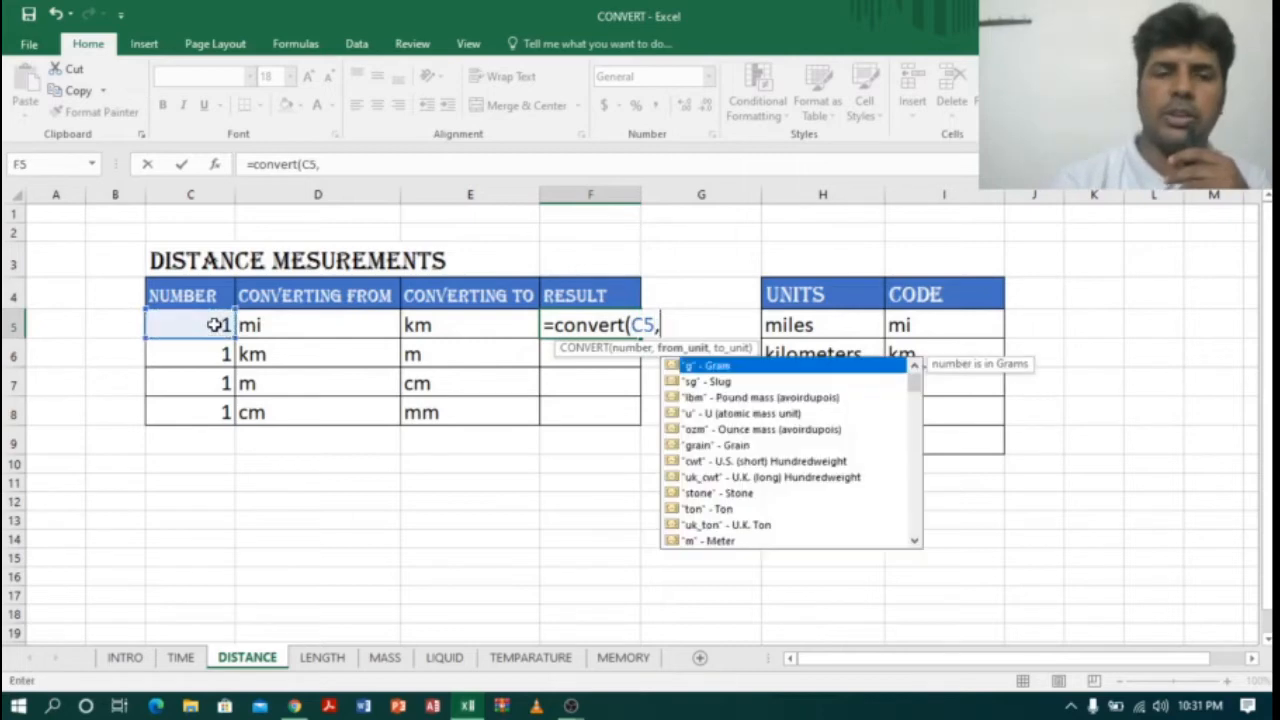
left_click(332, 327)
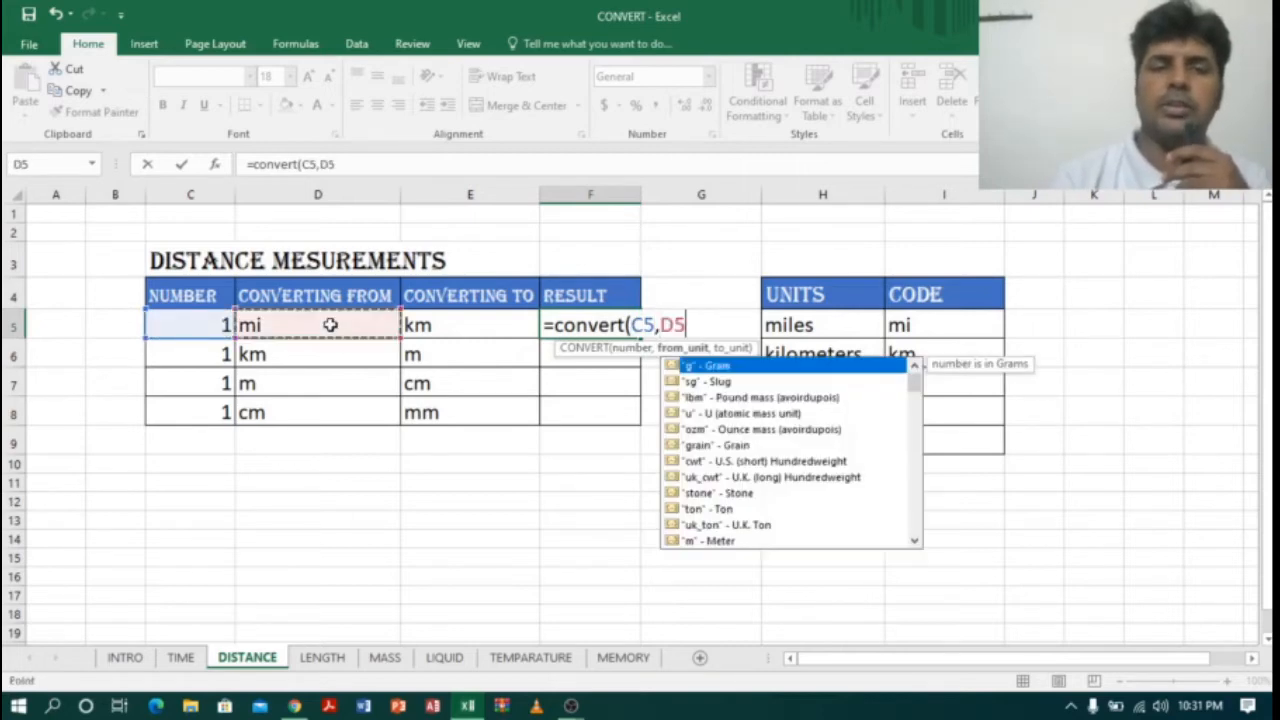
type(",")
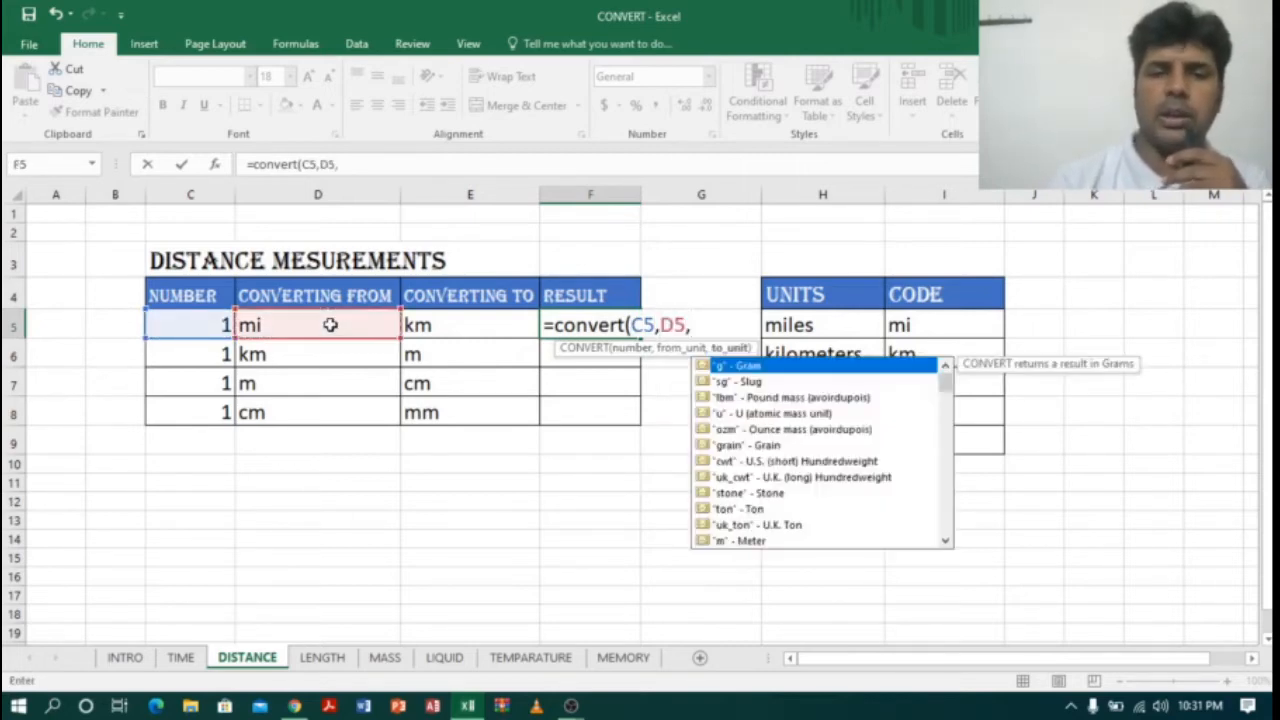
left_click(500, 324)
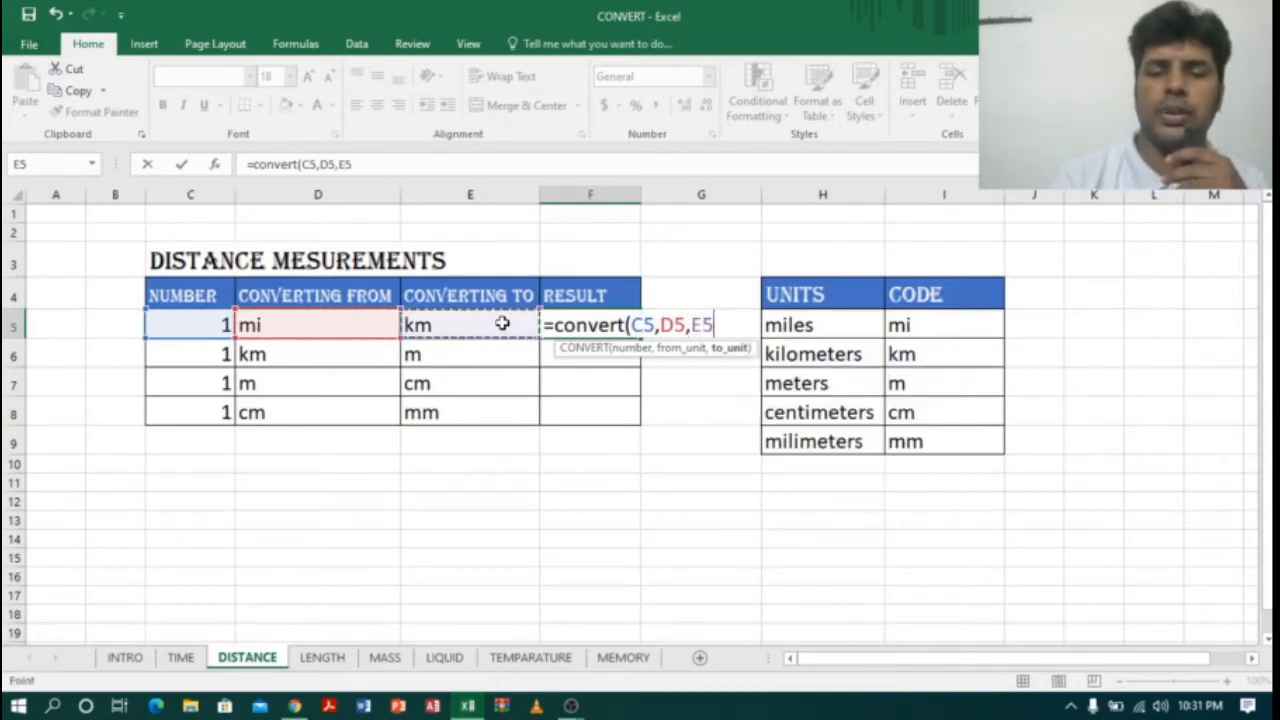
type(")")
key("Return")
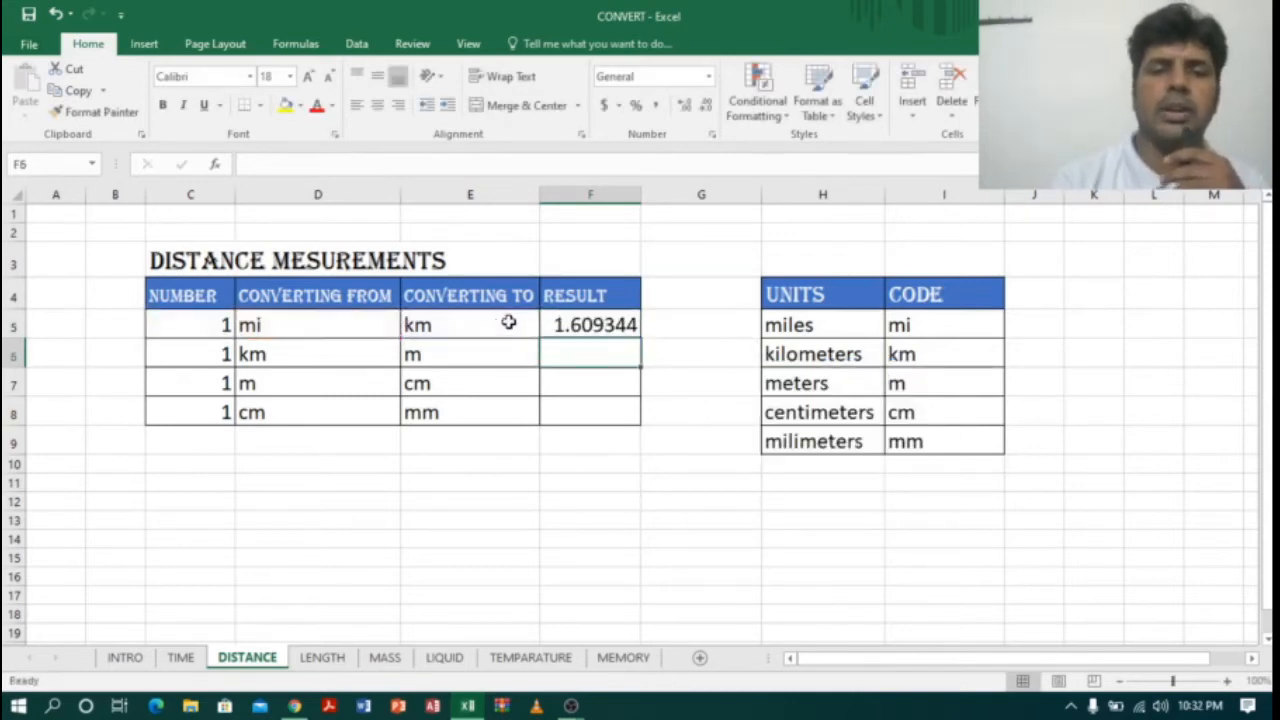
left_click(580, 320)
left_click_drag(642, 338, 644, 417)
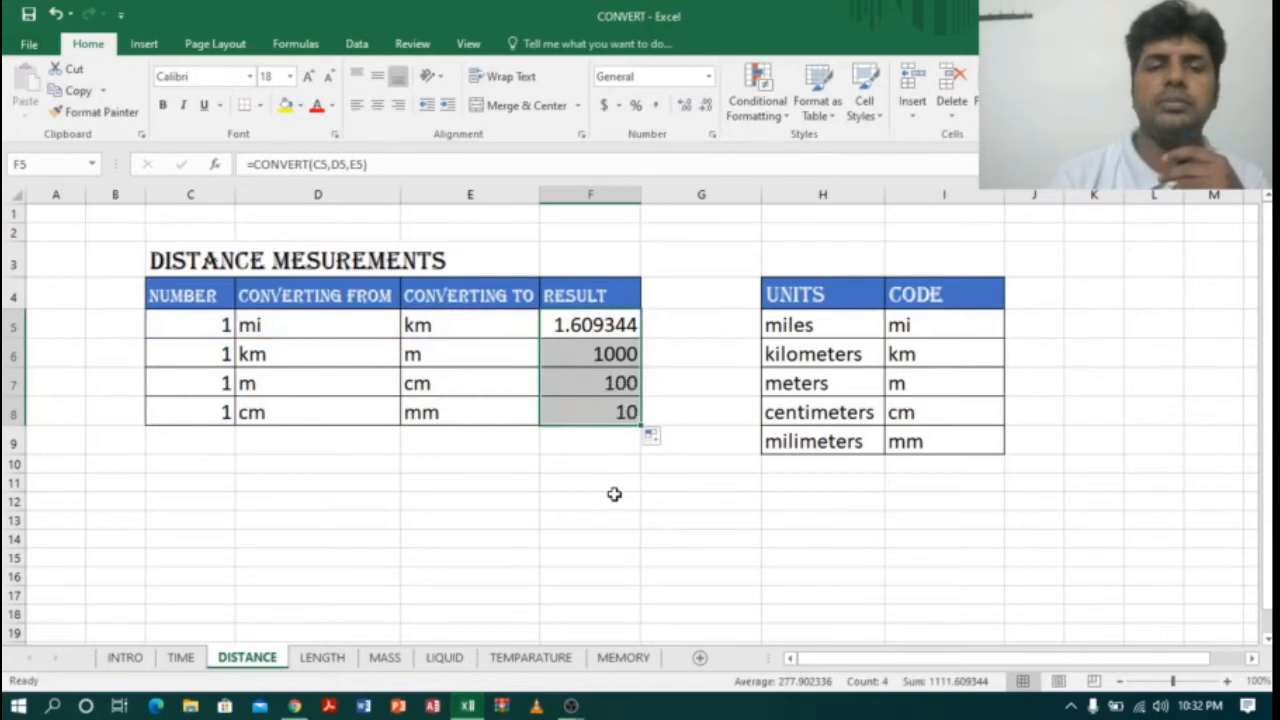
Step: Review the distance conversions in rows 5 to 8: miles to kilometers, kilometers to meters, meters to centimeters and centimeters to millimeters
left_click(252, 330)
left_click(440, 326)
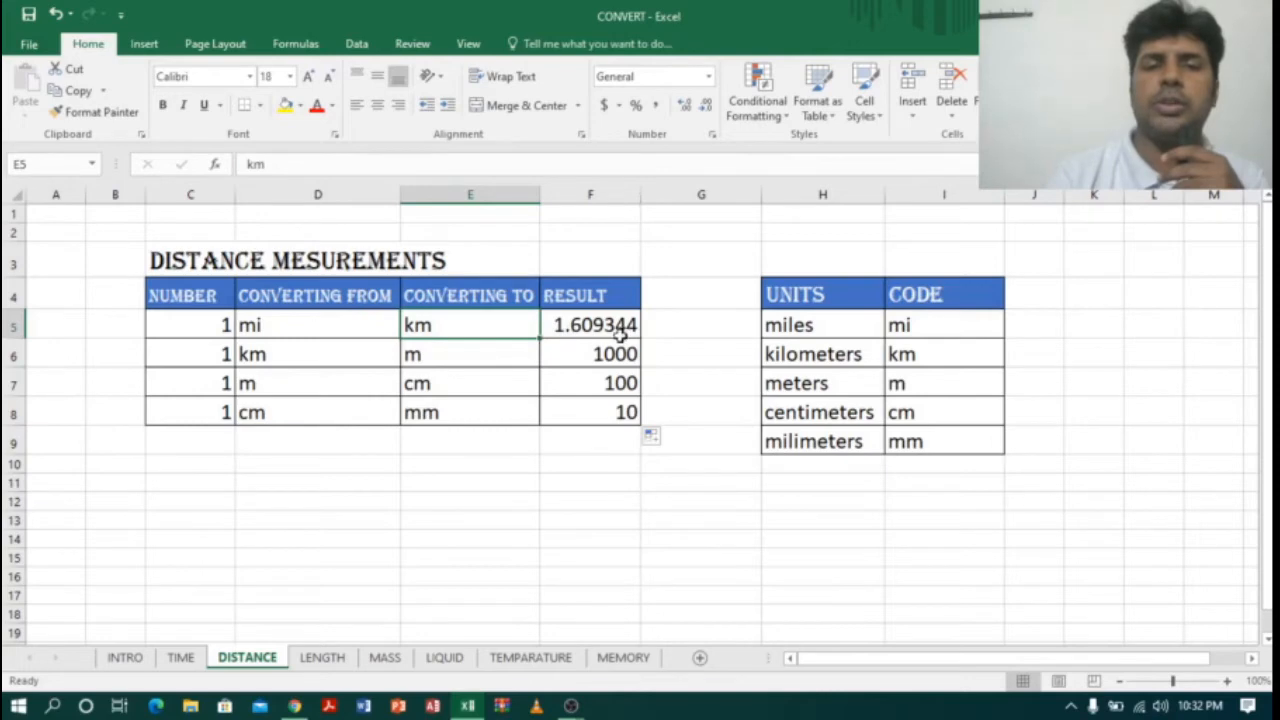
left_click(316, 363)
left_click(470, 362)
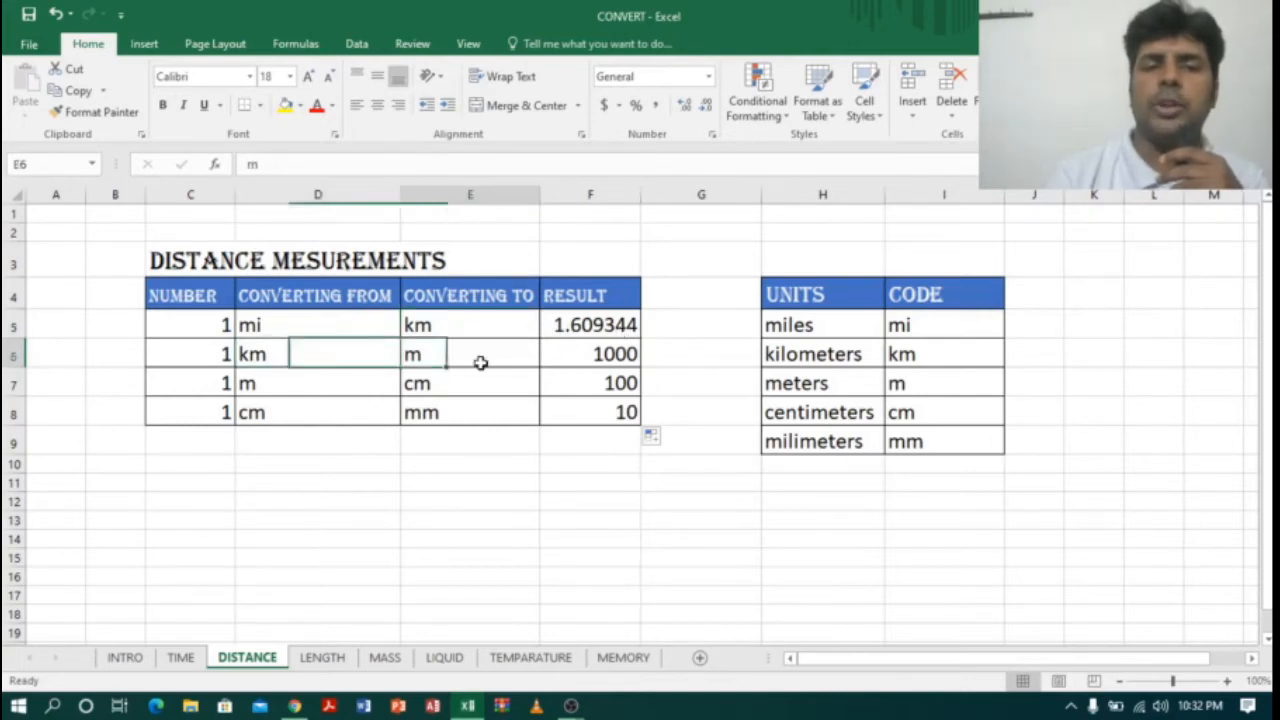
left_click(372, 390)
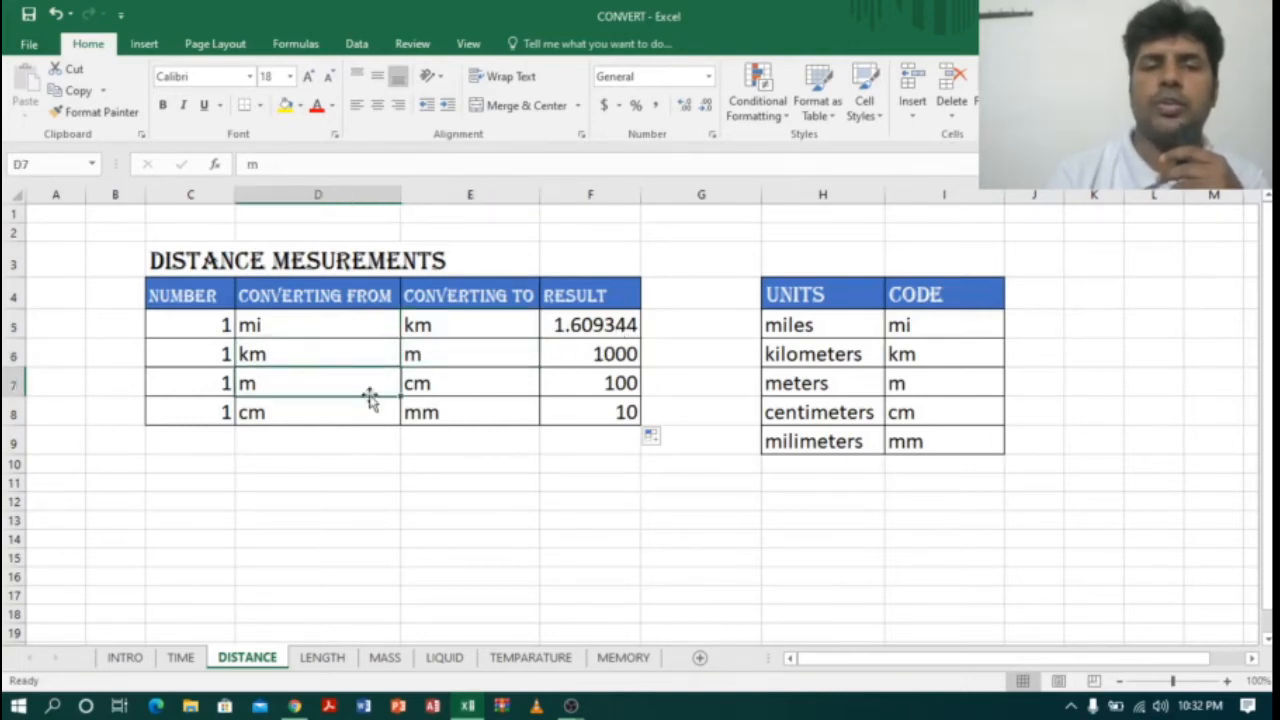
left_click(480, 383)
left_click(305, 419)
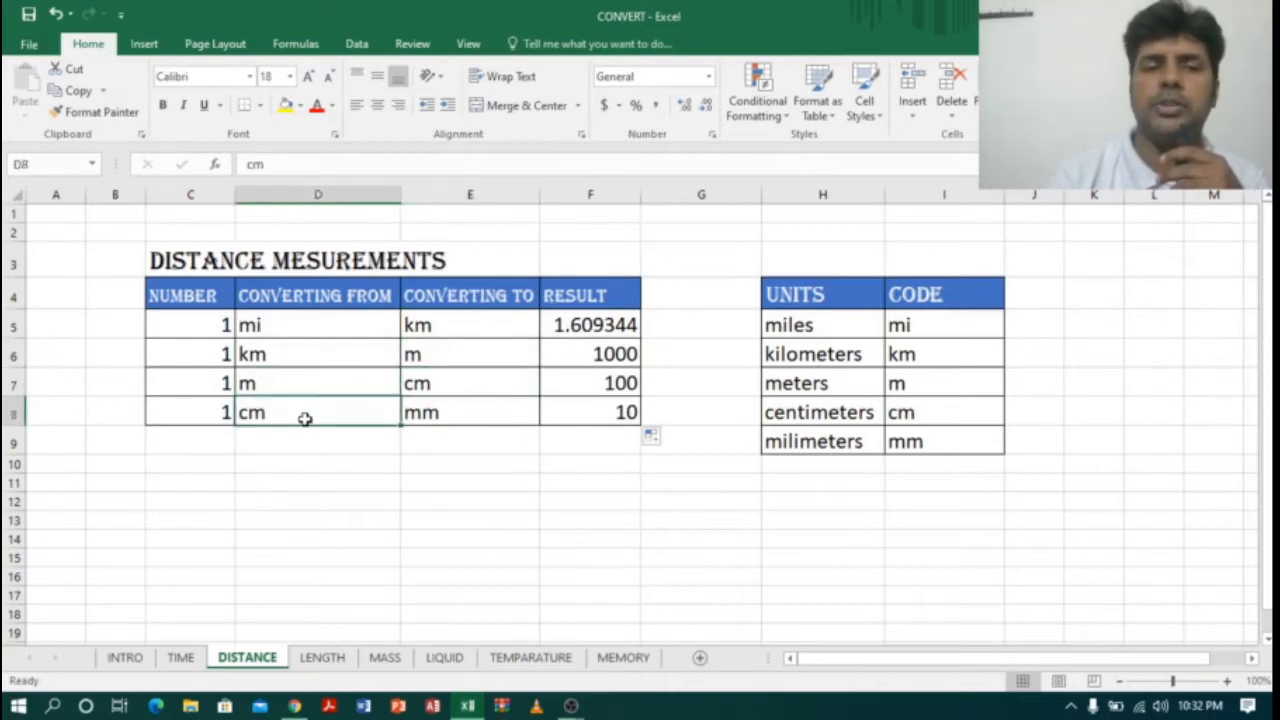
left_click(464, 411)
left_click(589, 416)
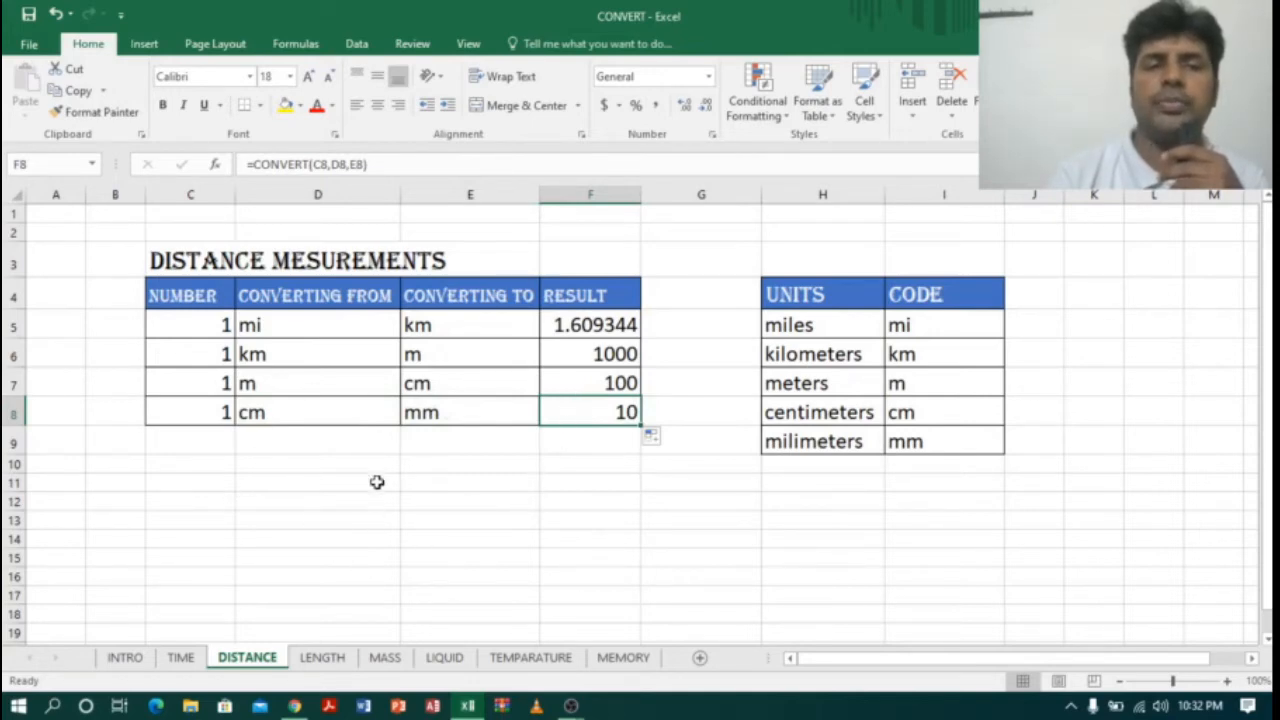
Step: Switch to the LENGTH sheet and examine the length units miles, yards, feet and inches in H6:H9
left_click(321, 660)
left_click(543, 357)
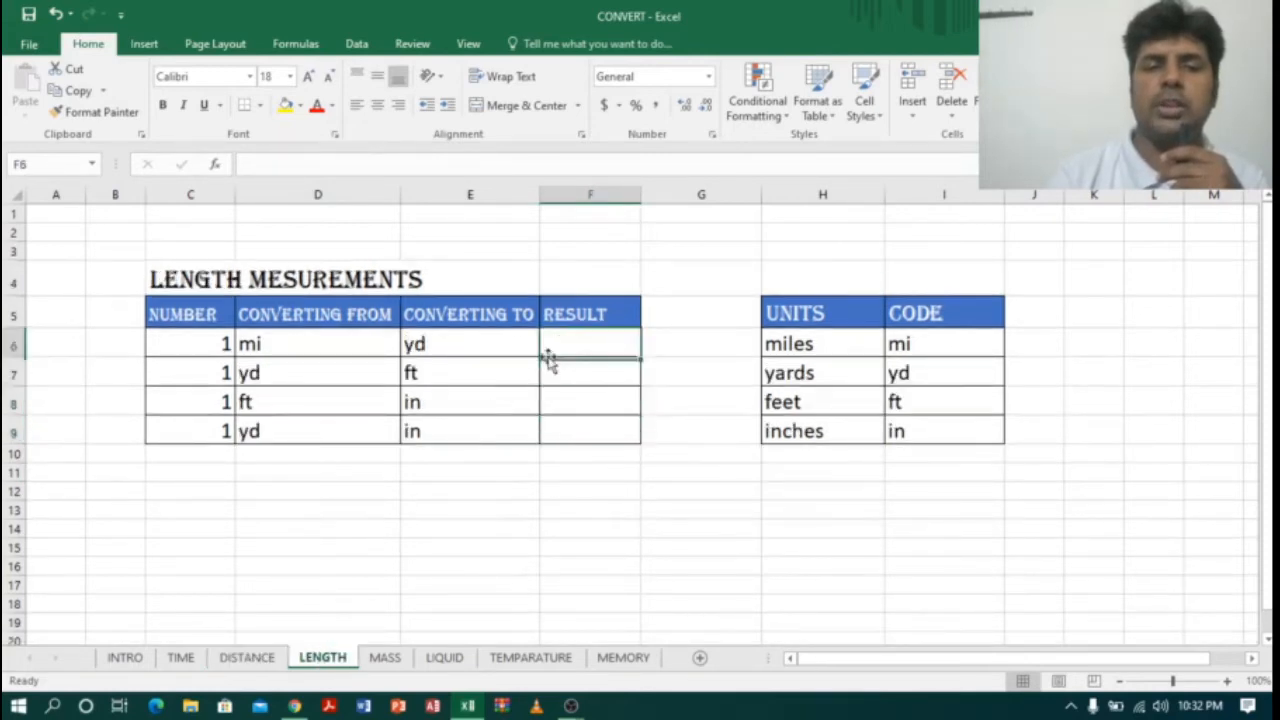
left_click(806, 342)
left_click(823, 368)
left_click(828, 405)
left_click(826, 433)
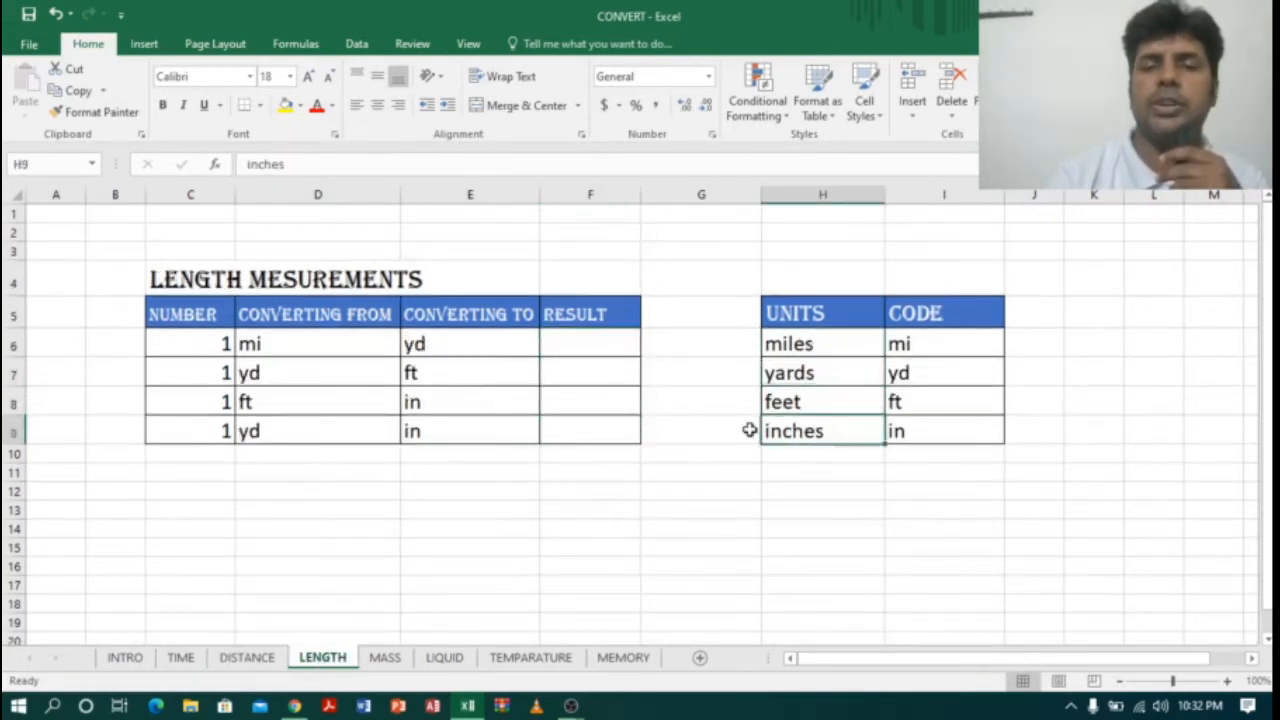
Step: Enter =CONVERT(C6,D6,E6) in F6 of the length table and fill it down the result column through F9
left_click(587, 341)
type("=")
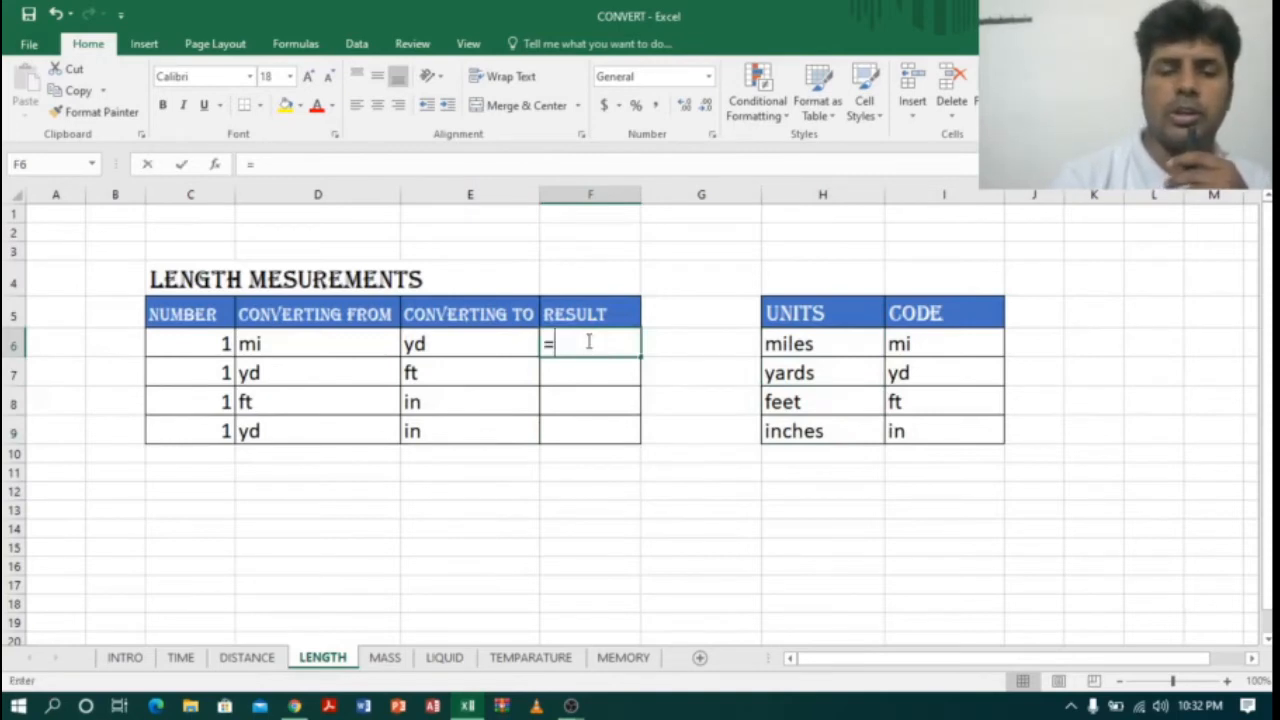
type("conv")
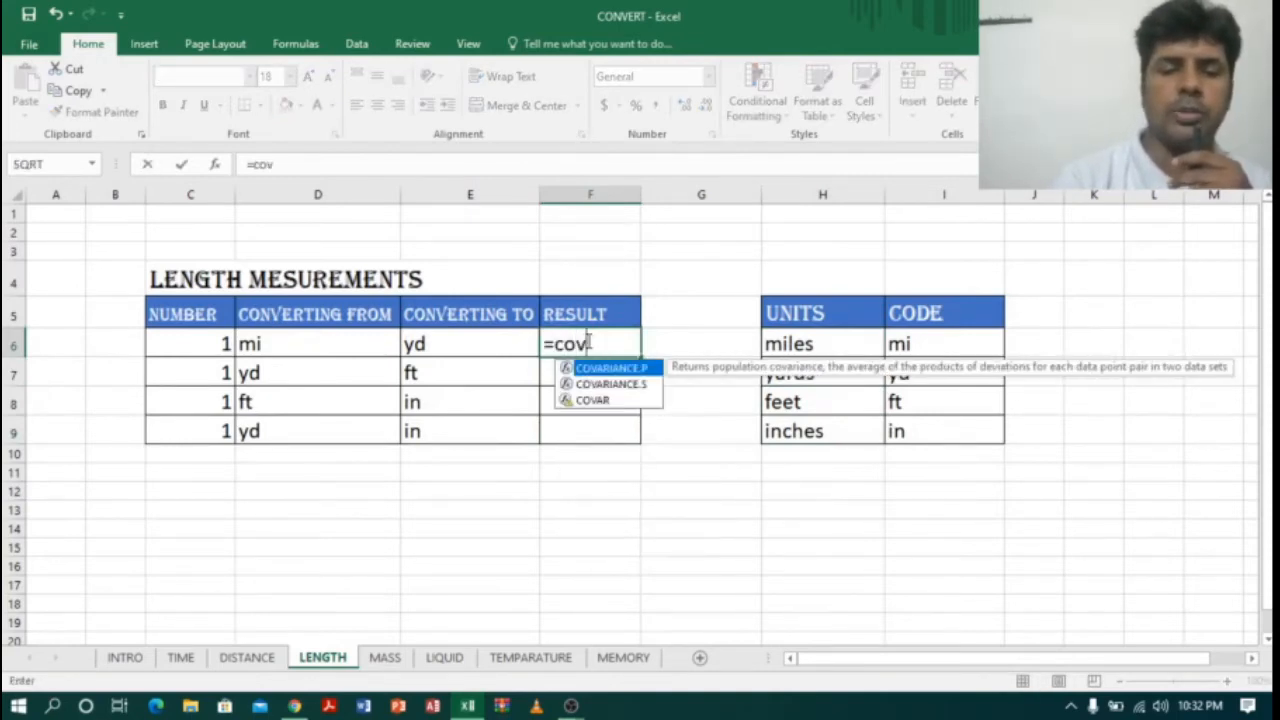
key("BackSpace")
type("nvert")
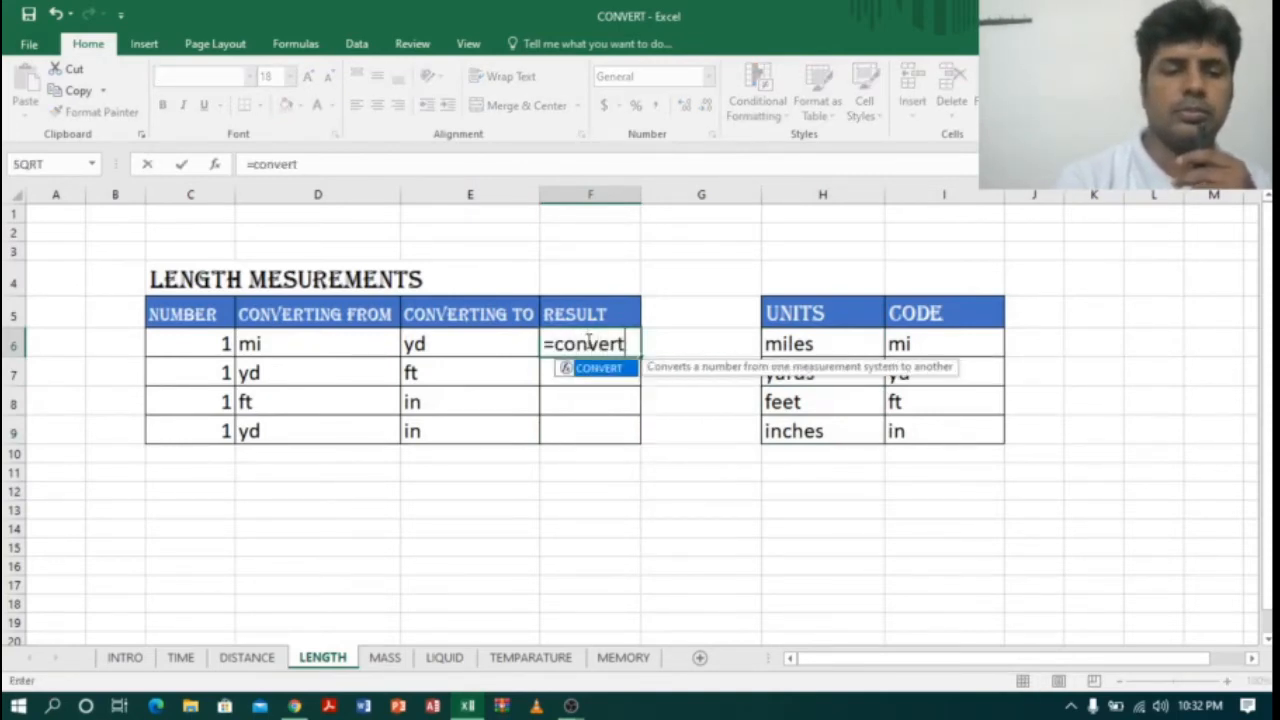
type("(")
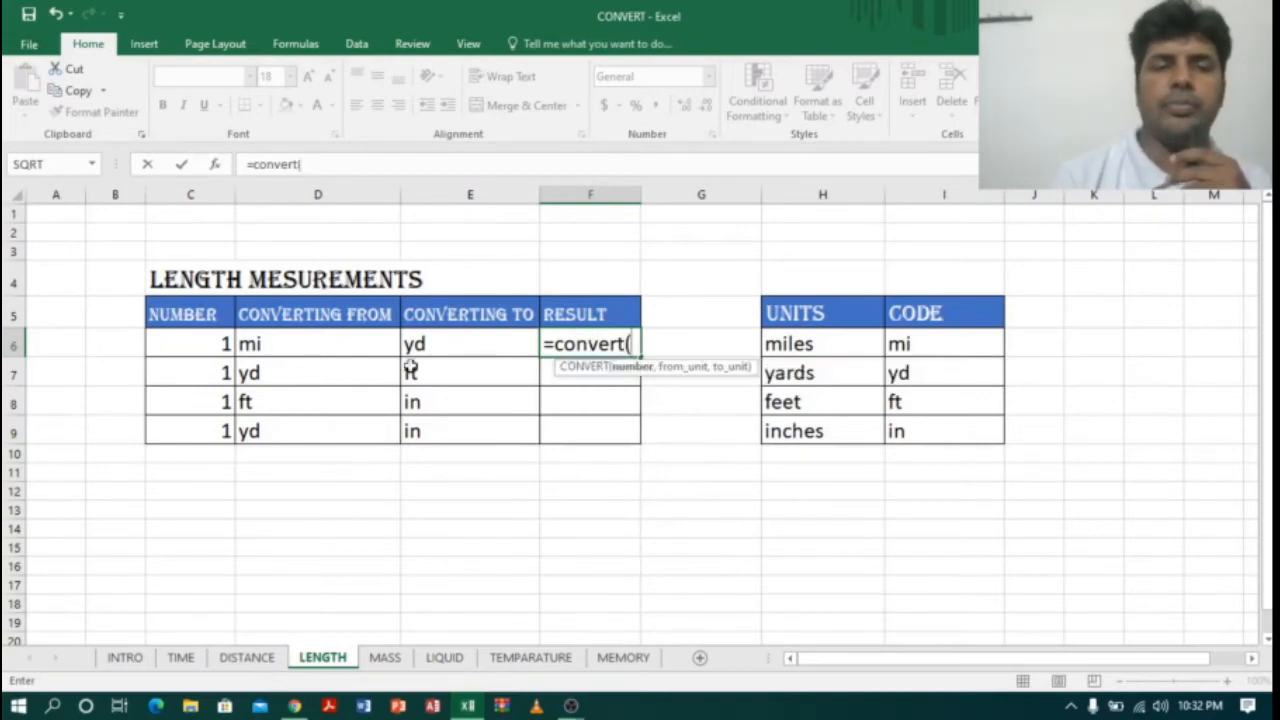
left_click(198, 343)
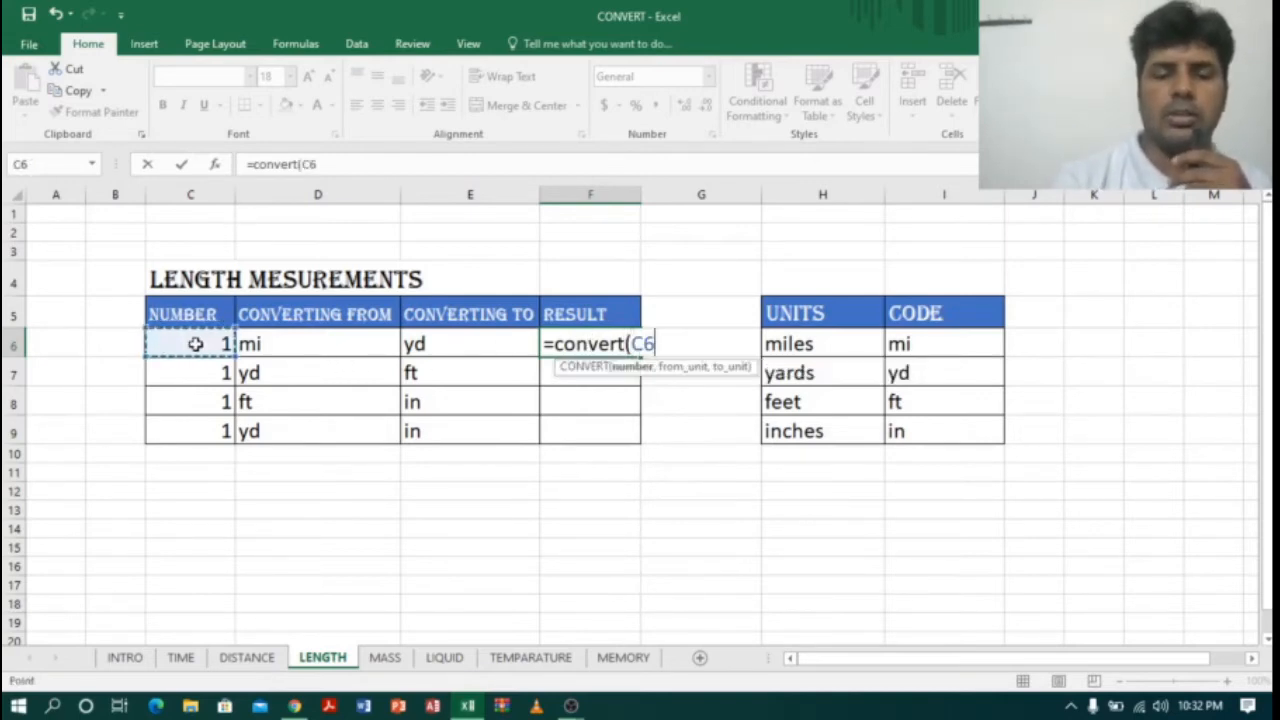
type(",")
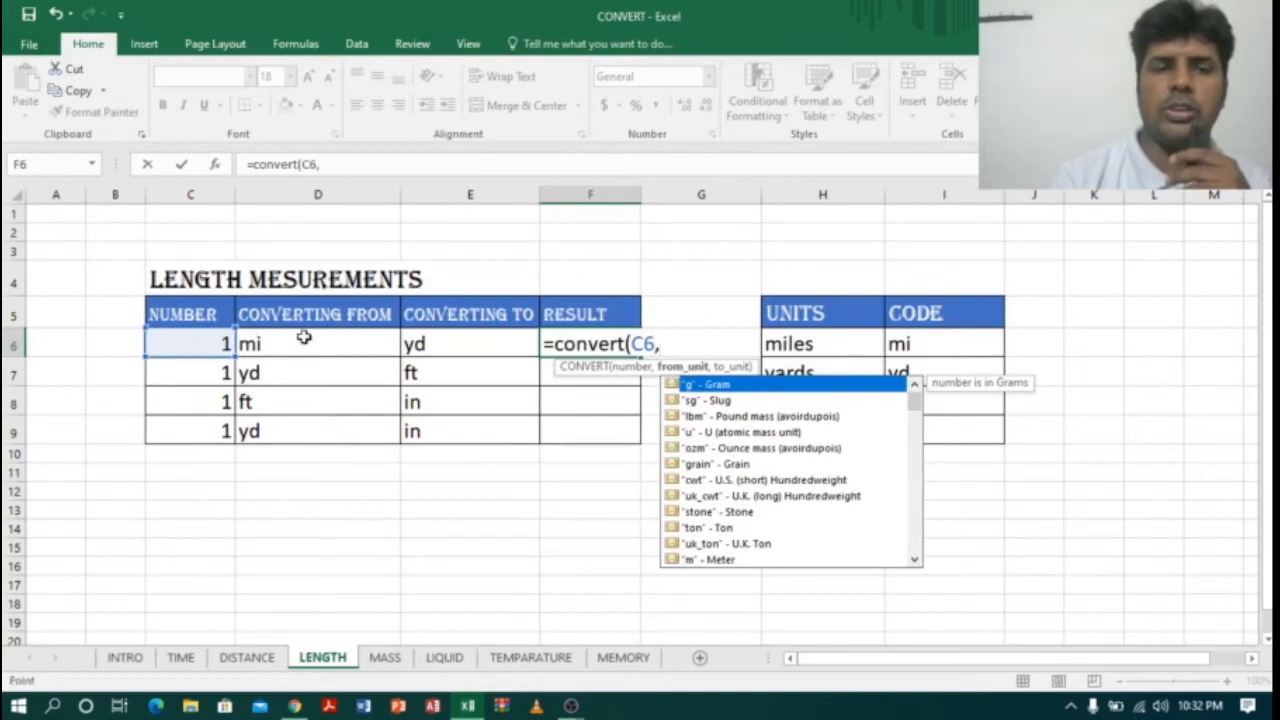
left_click(302, 340)
type(",")
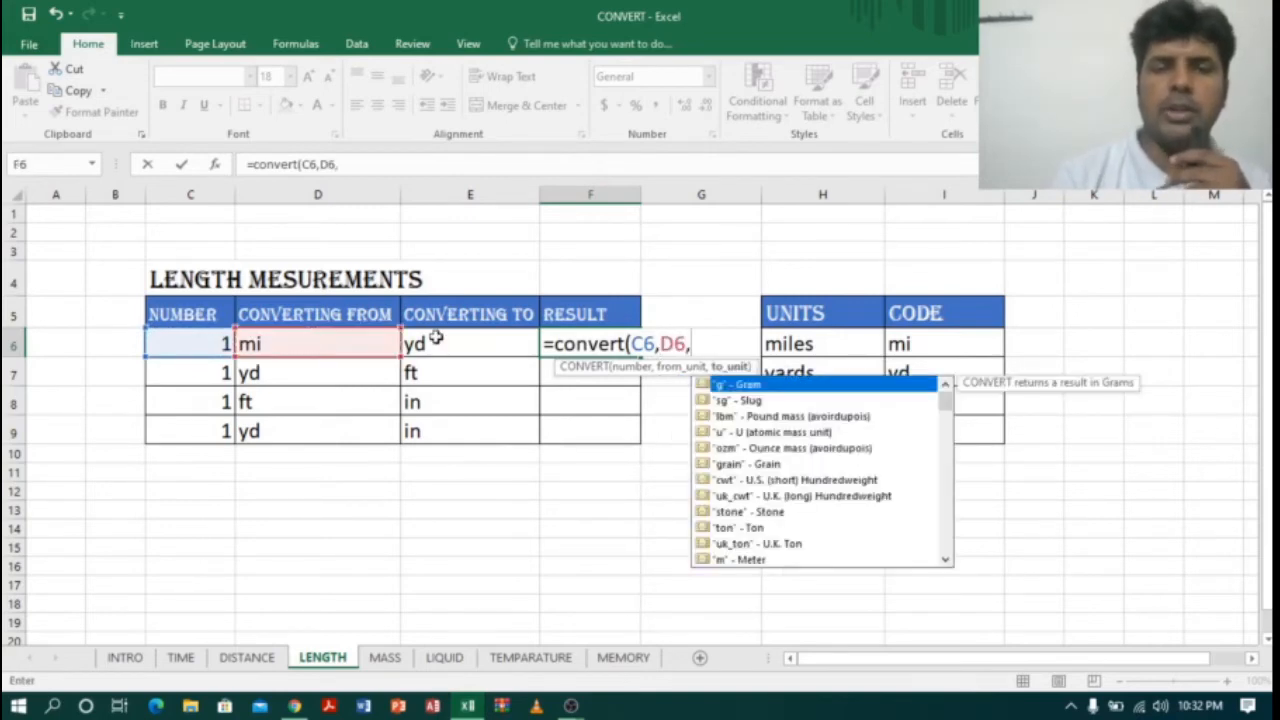
left_click(436, 340)
key("Return")
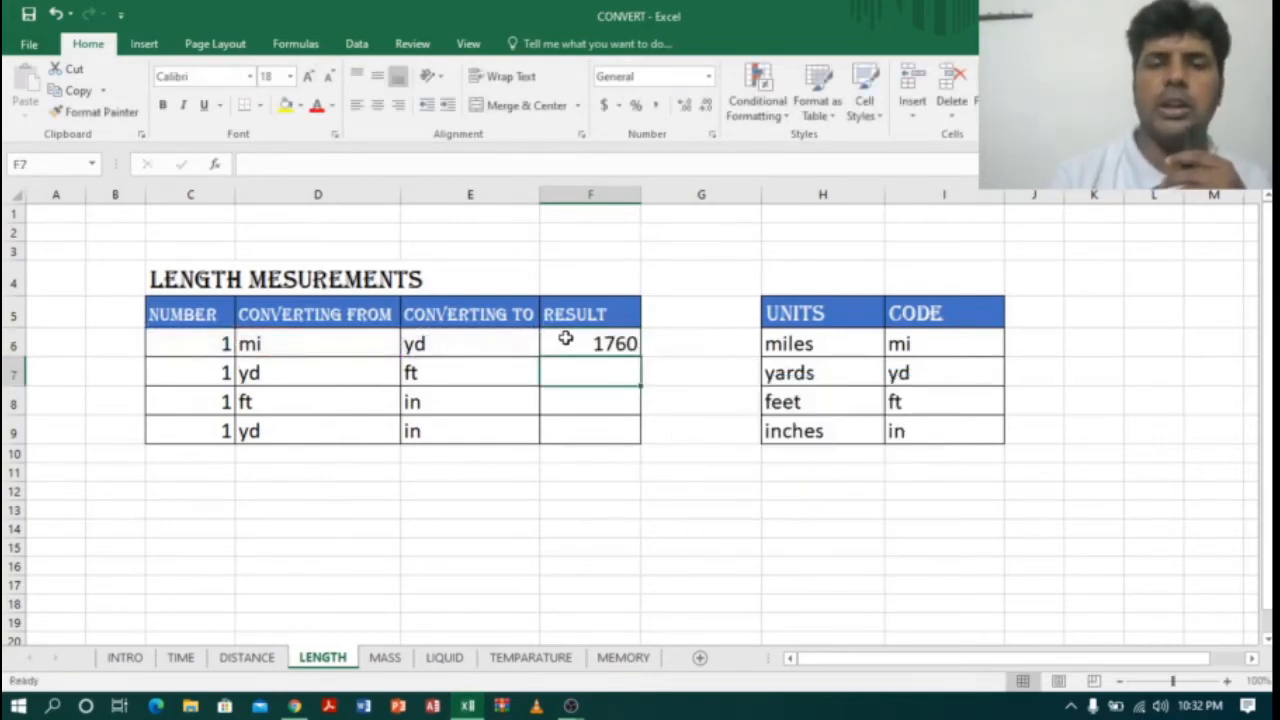
left_click(569, 339)
left_click_drag(642, 358, 641, 448)
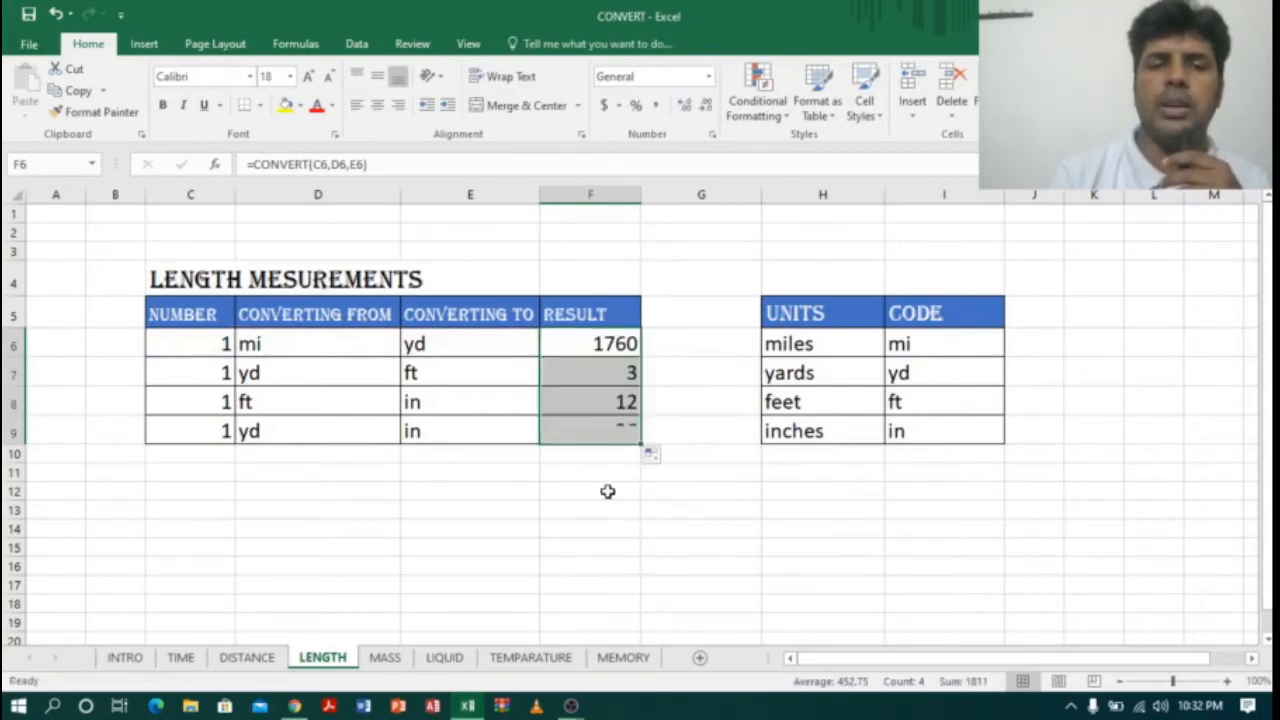
Step: Review the length conversions in rows 6 to 9: miles to yards, yards to feet, feet to inches and yards to inches
left_click(241, 345)
left_click(478, 348)
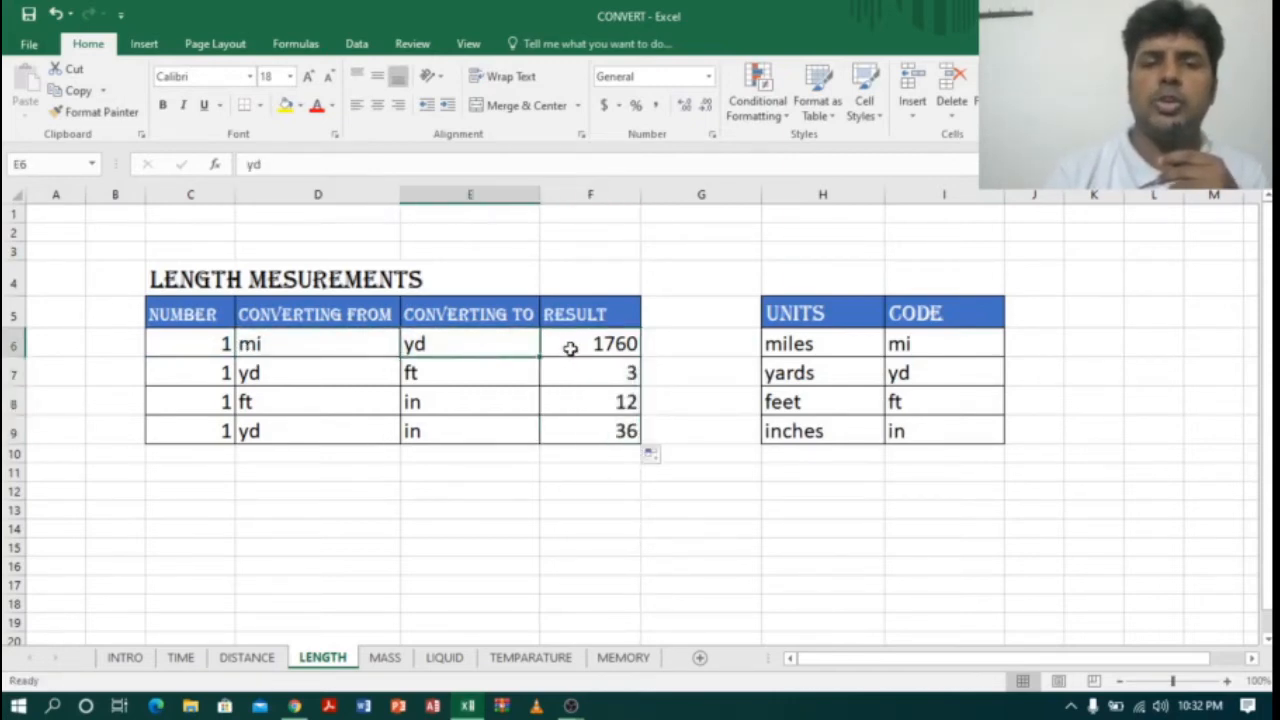
left_click(590, 345)
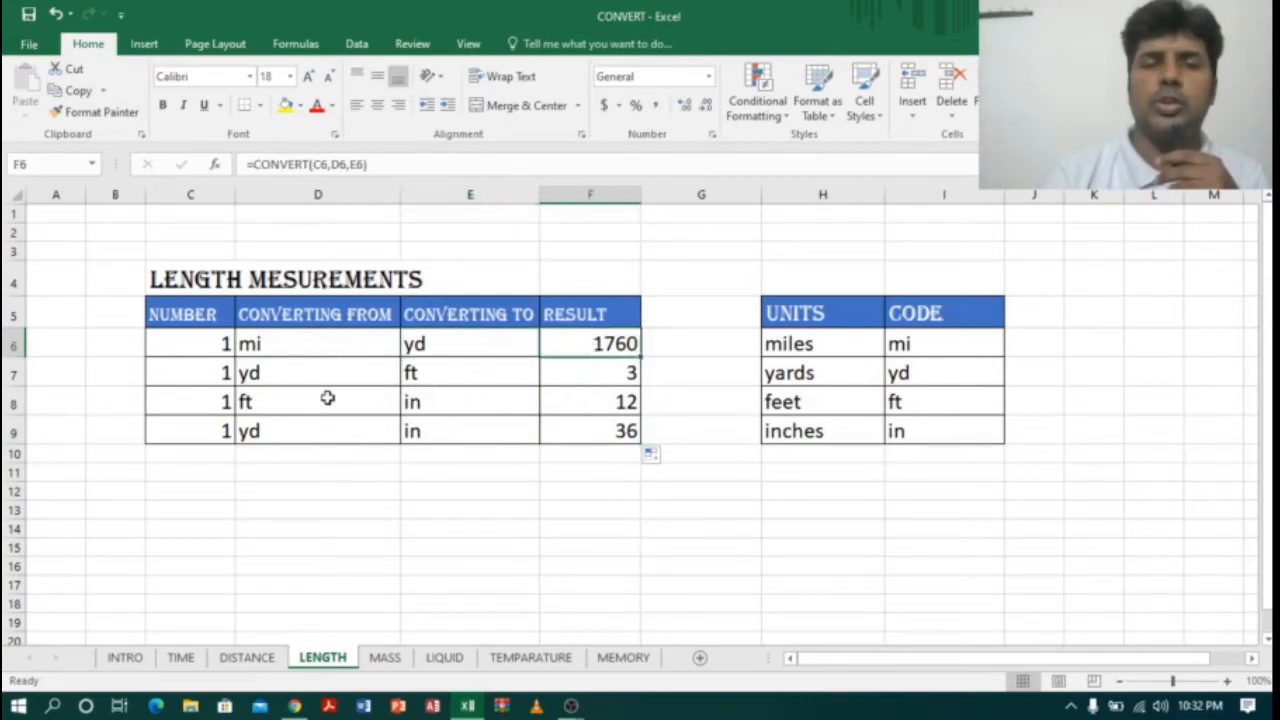
left_click(204, 380)
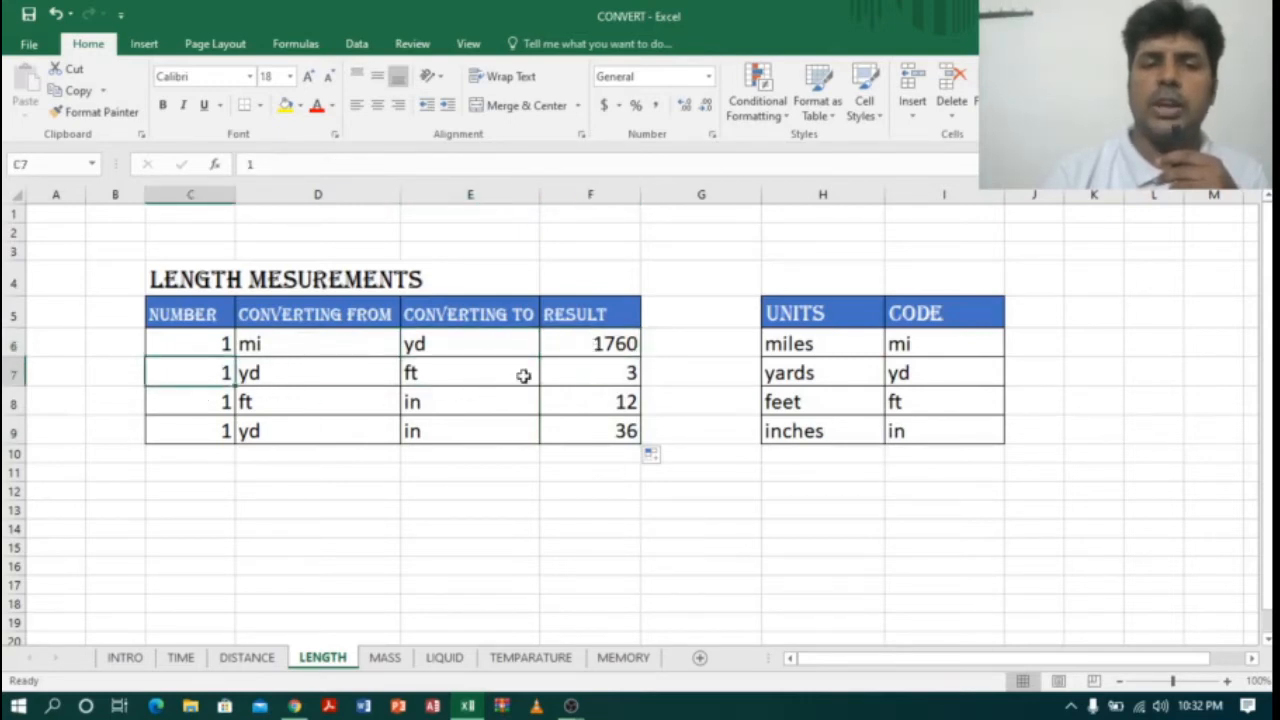
left_click(583, 373)
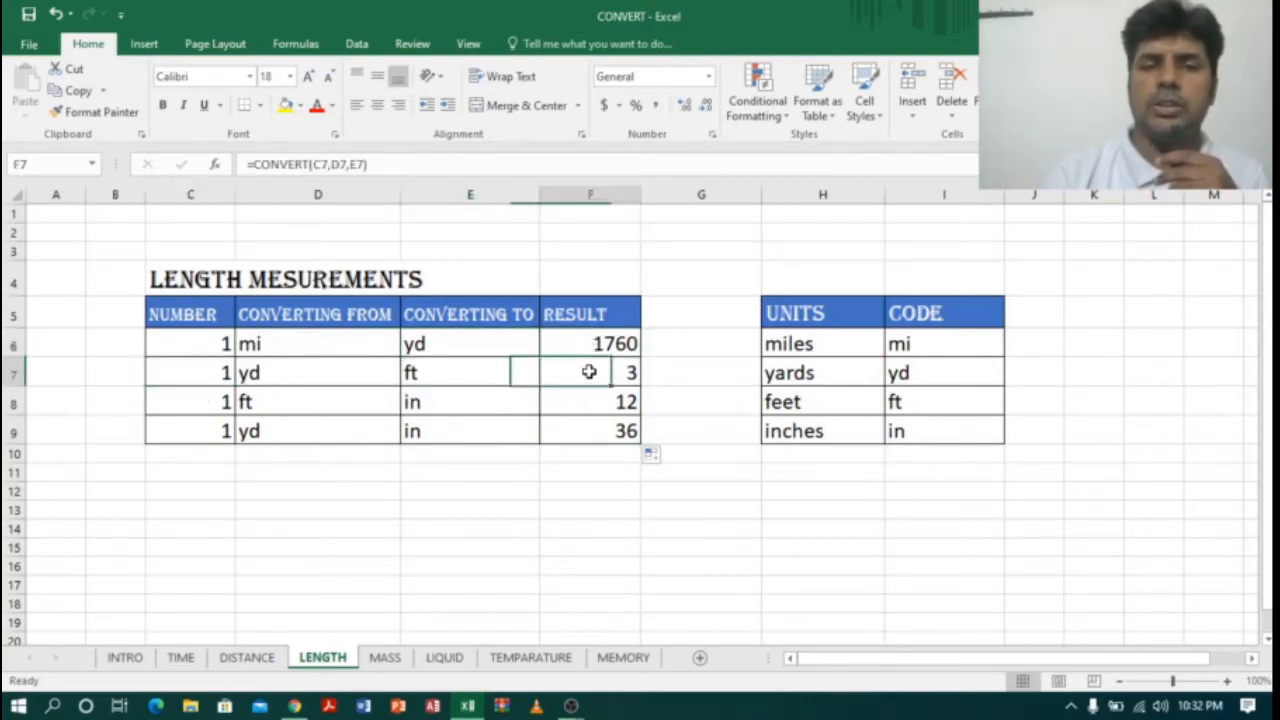
left_click(220, 404)
left_click(630, 401)
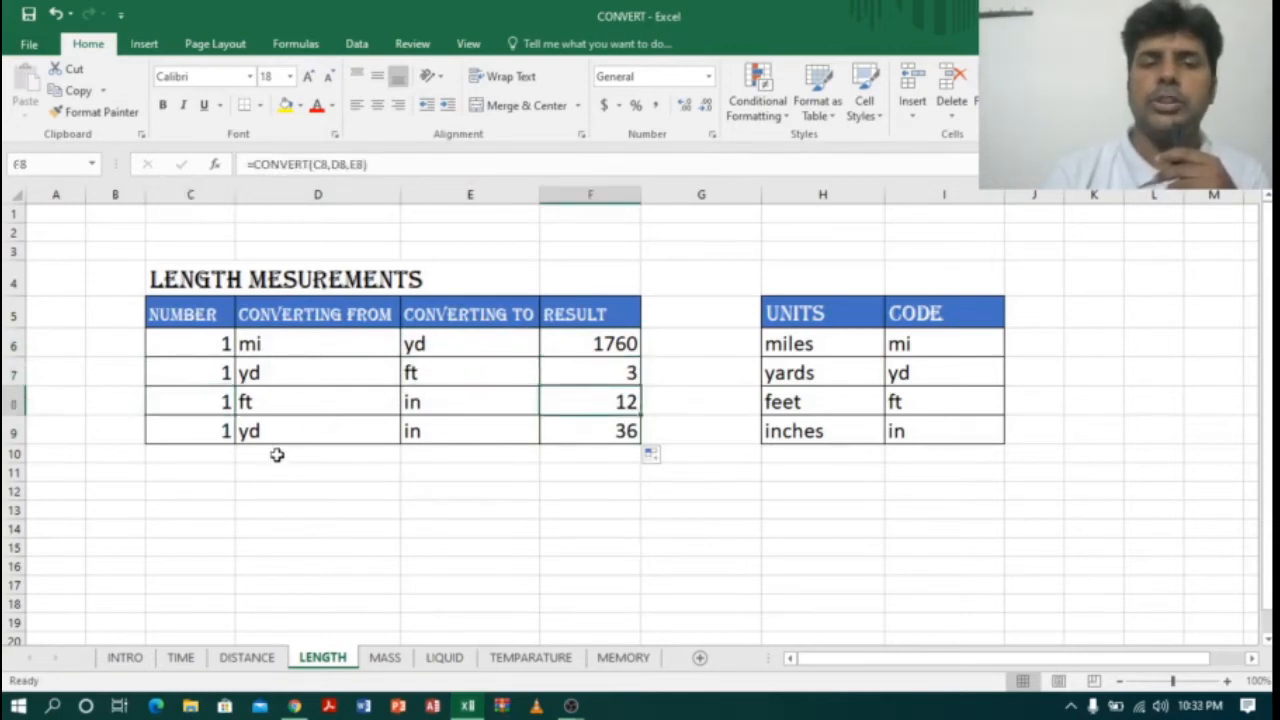
left_click(206, 428)
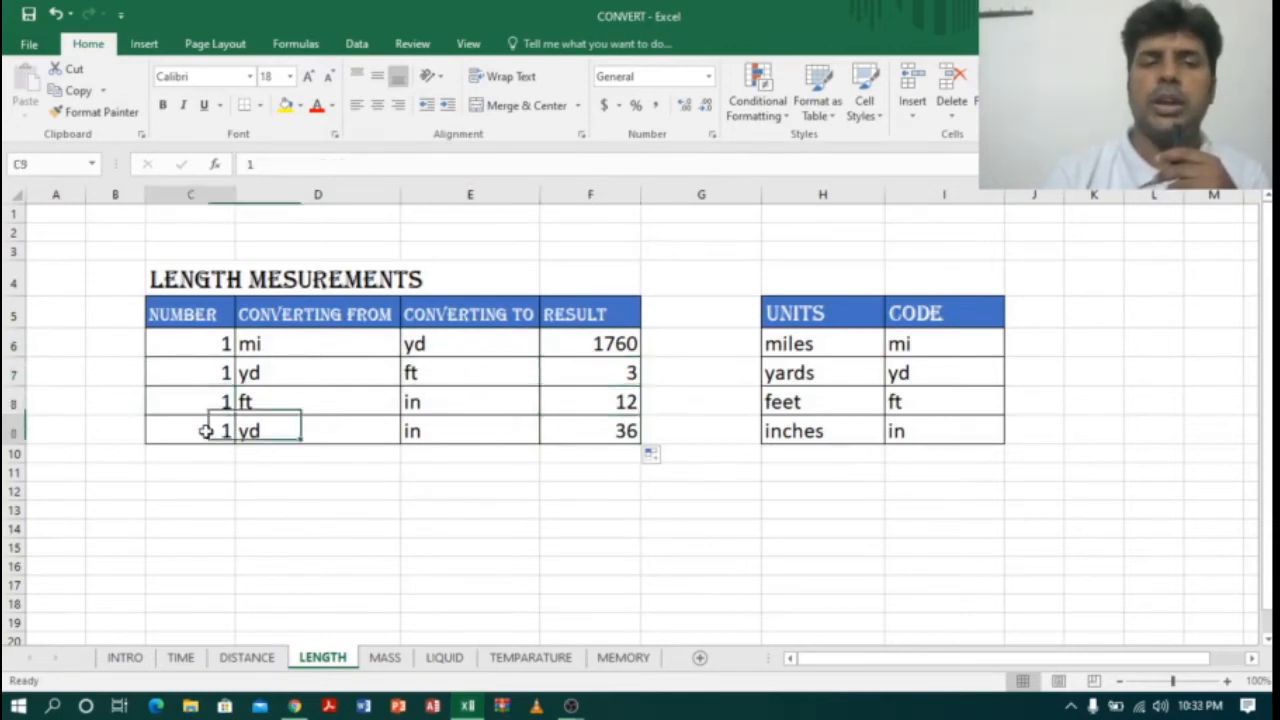
left_click(600, 431)
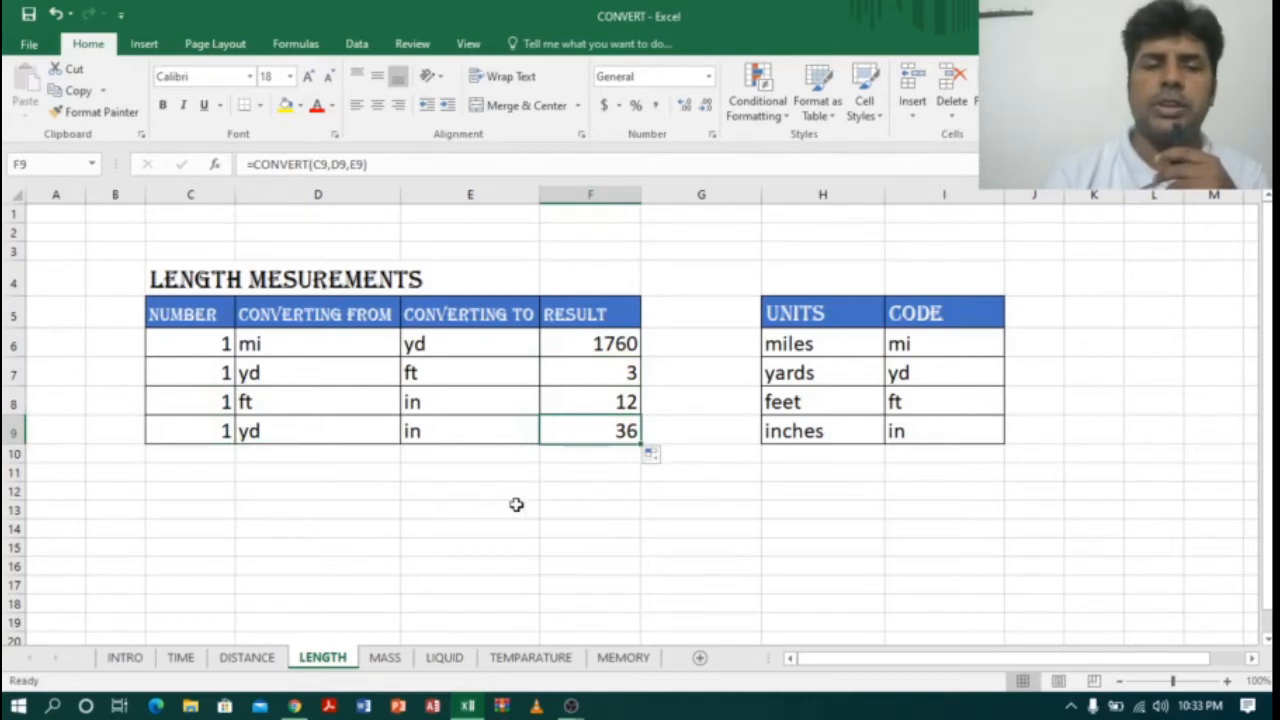
Step: Switch to the MASS sheet and examine the mass units tonnes, kilogram, pounds and gram in H7:H10
left_click(386, 658)
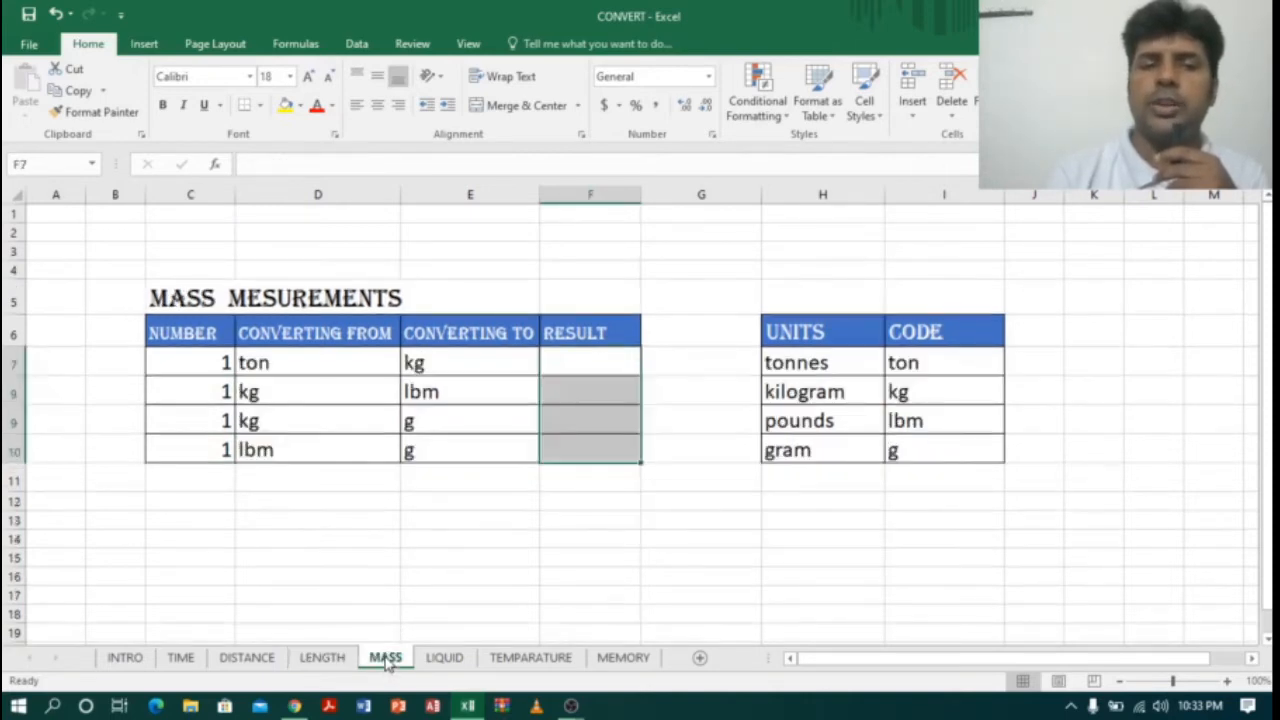
left_click(522, 538)
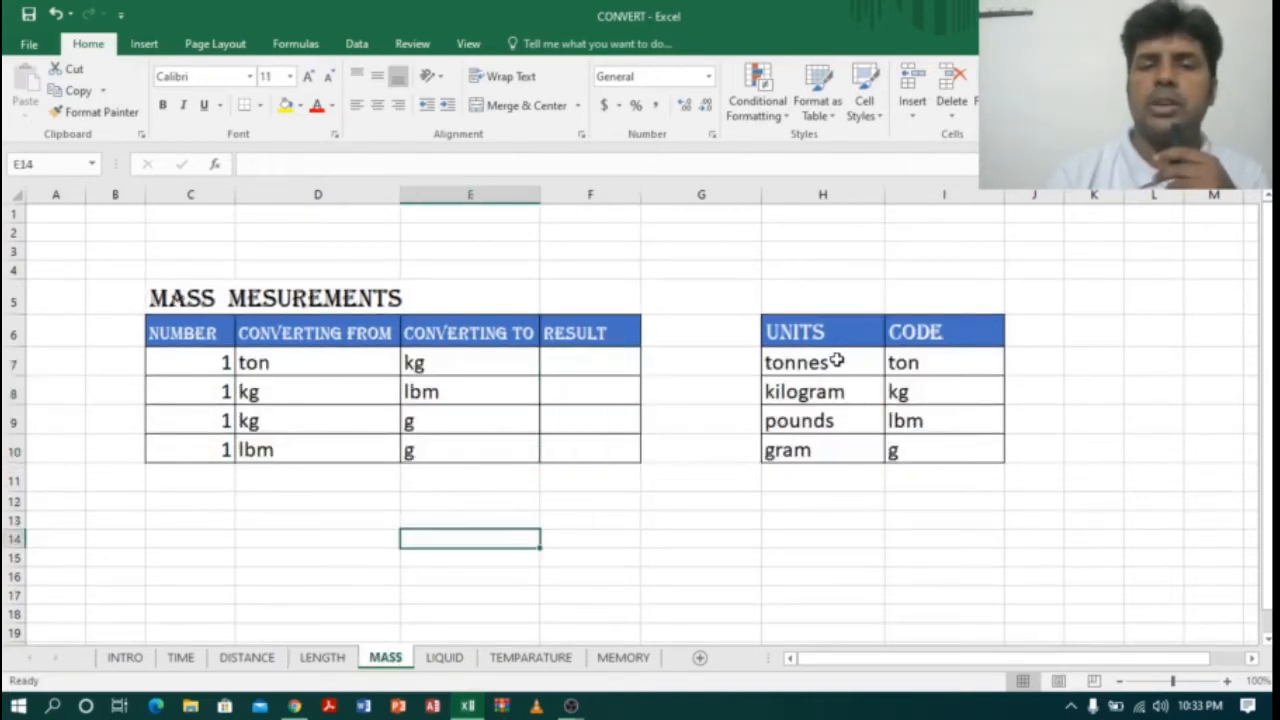
left_click_drag(836, 361, 842, 439)
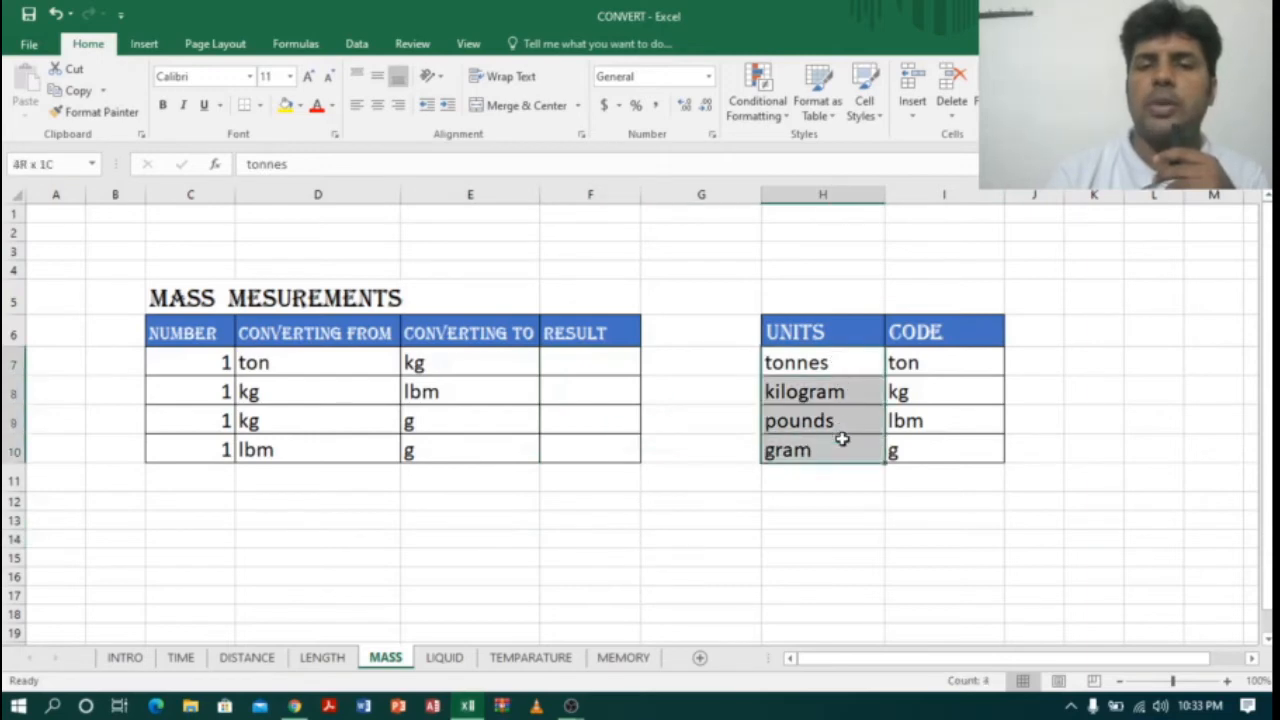
Step: Enter =CONVERT(C7,D7,E7) in F7 of the mass table and fill it down the result column through F10
left_click(595, 362)
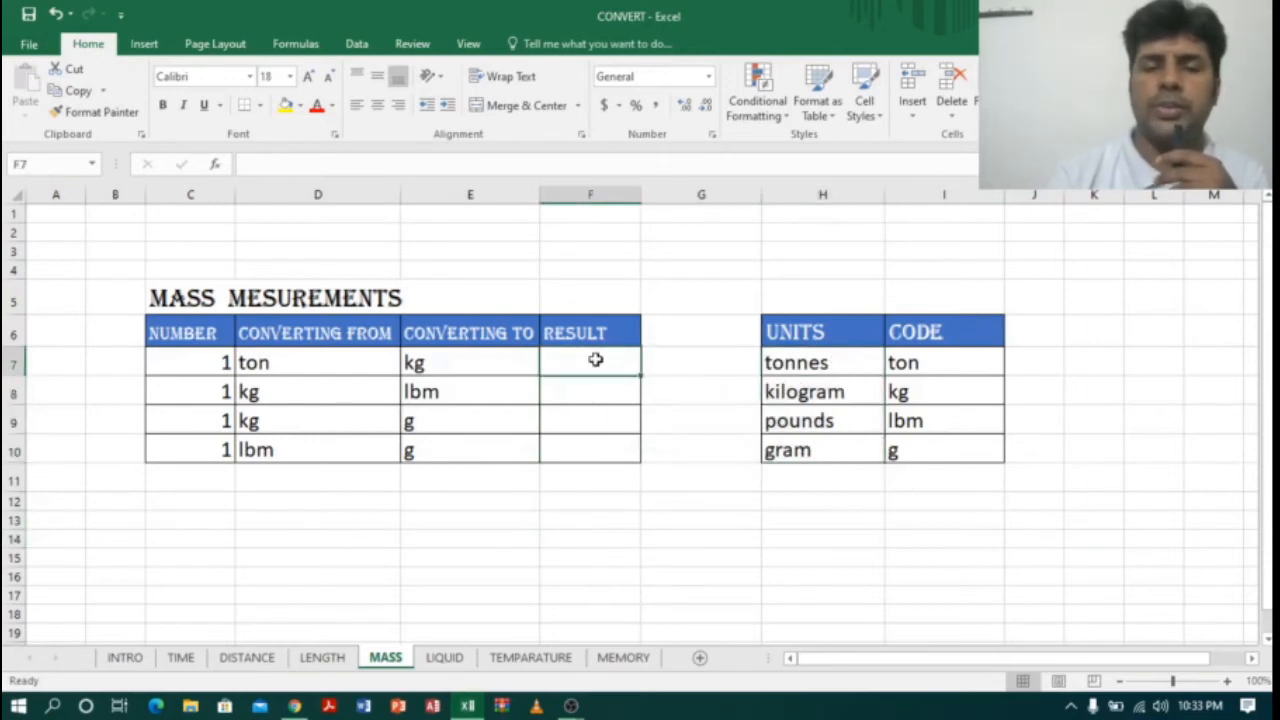
type("=c")
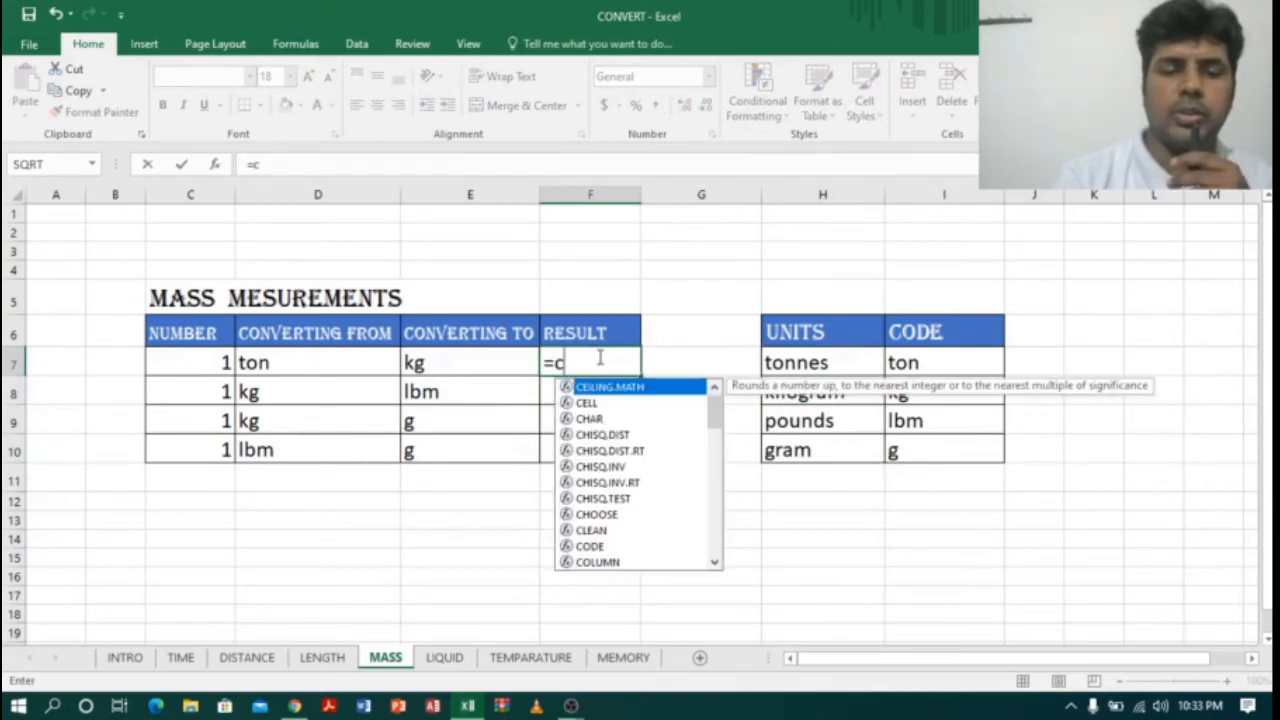
type("onvert")
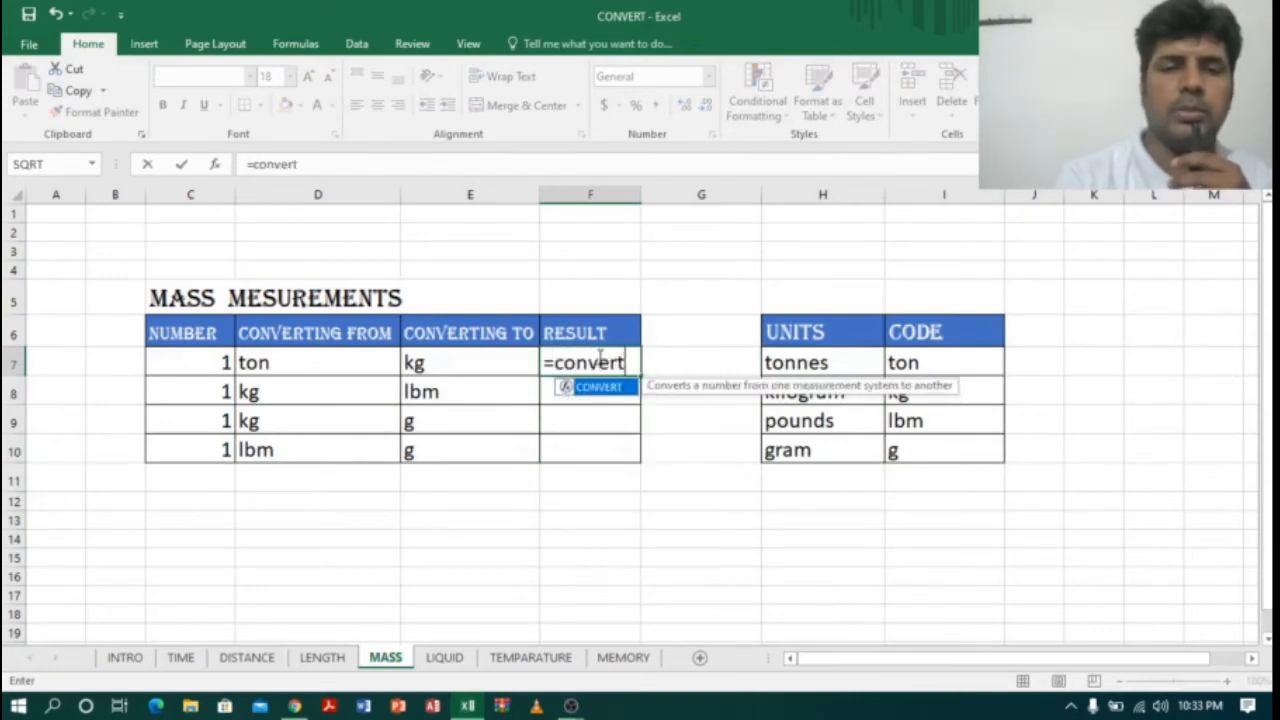
type("(")
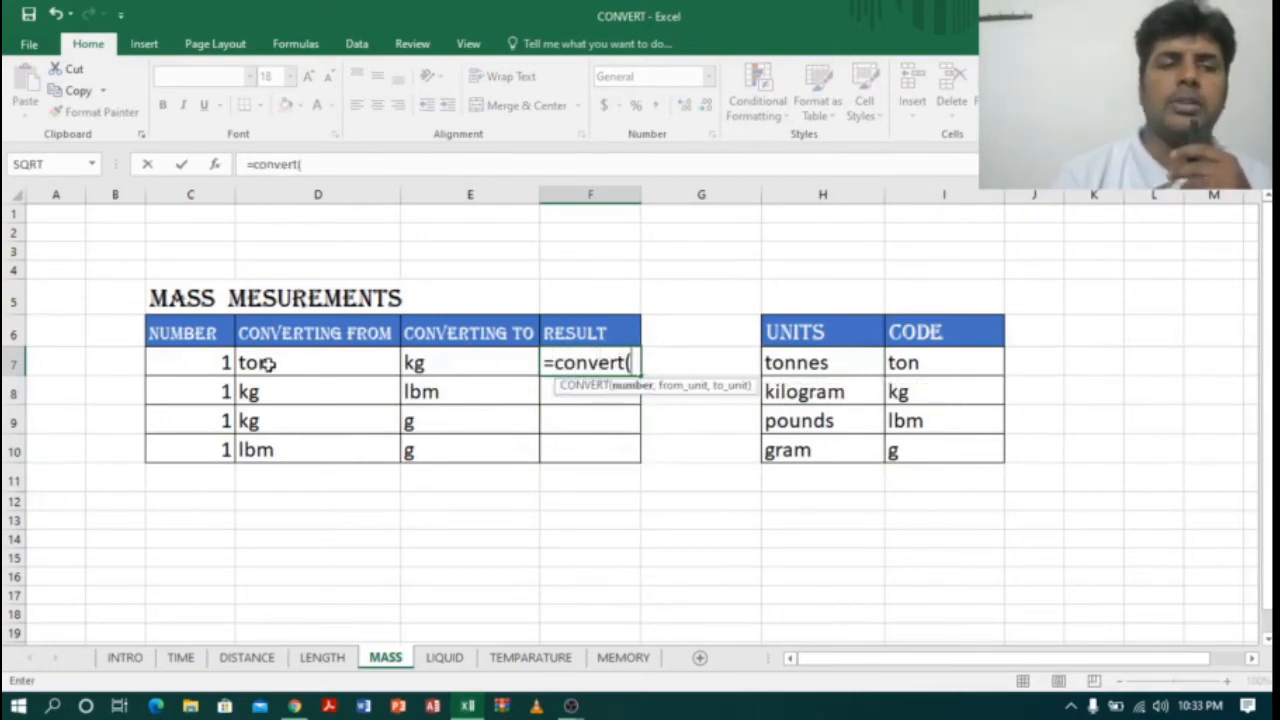
left_click(210, 364)
type(",")
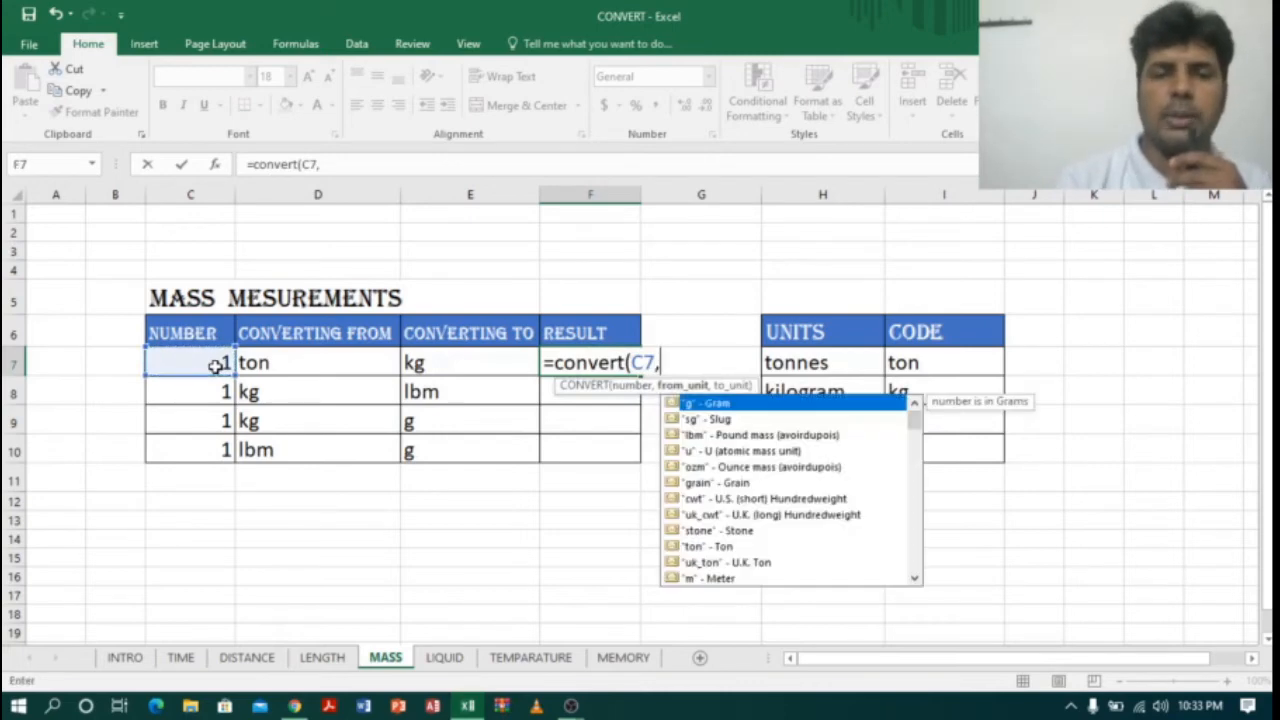
left_click(327, 367)
type(",")
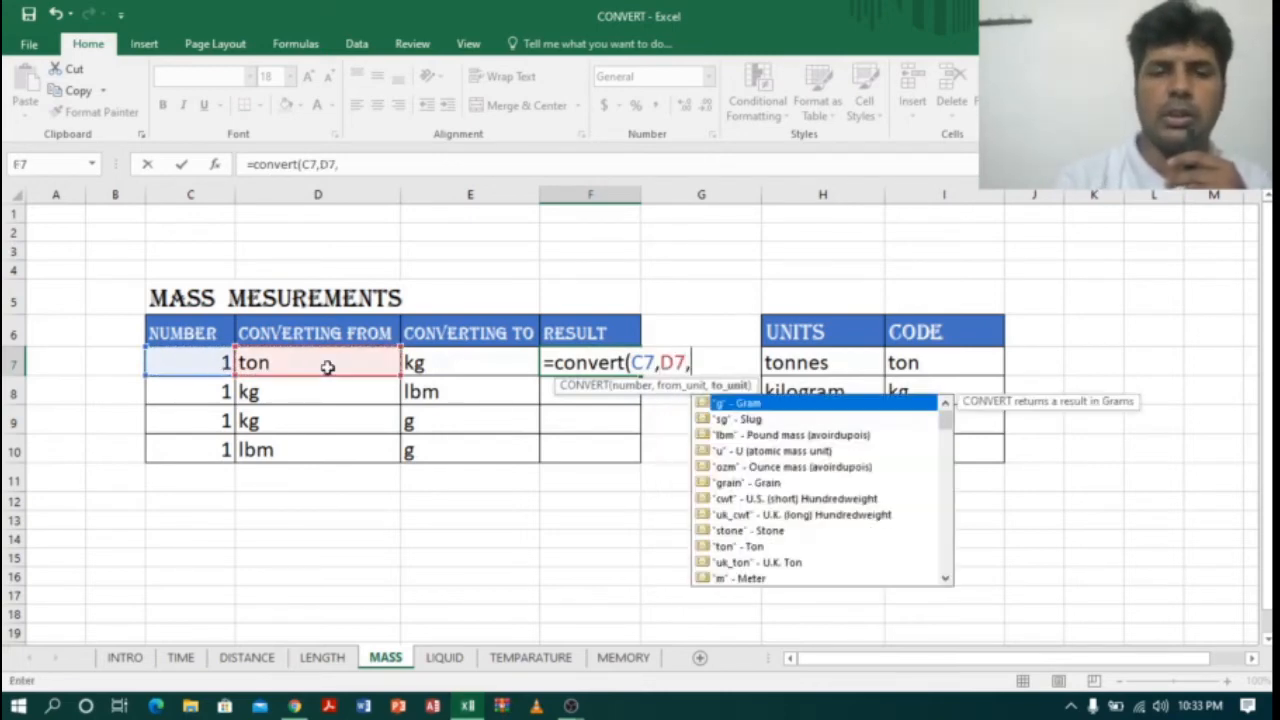
left_click(502, 360)
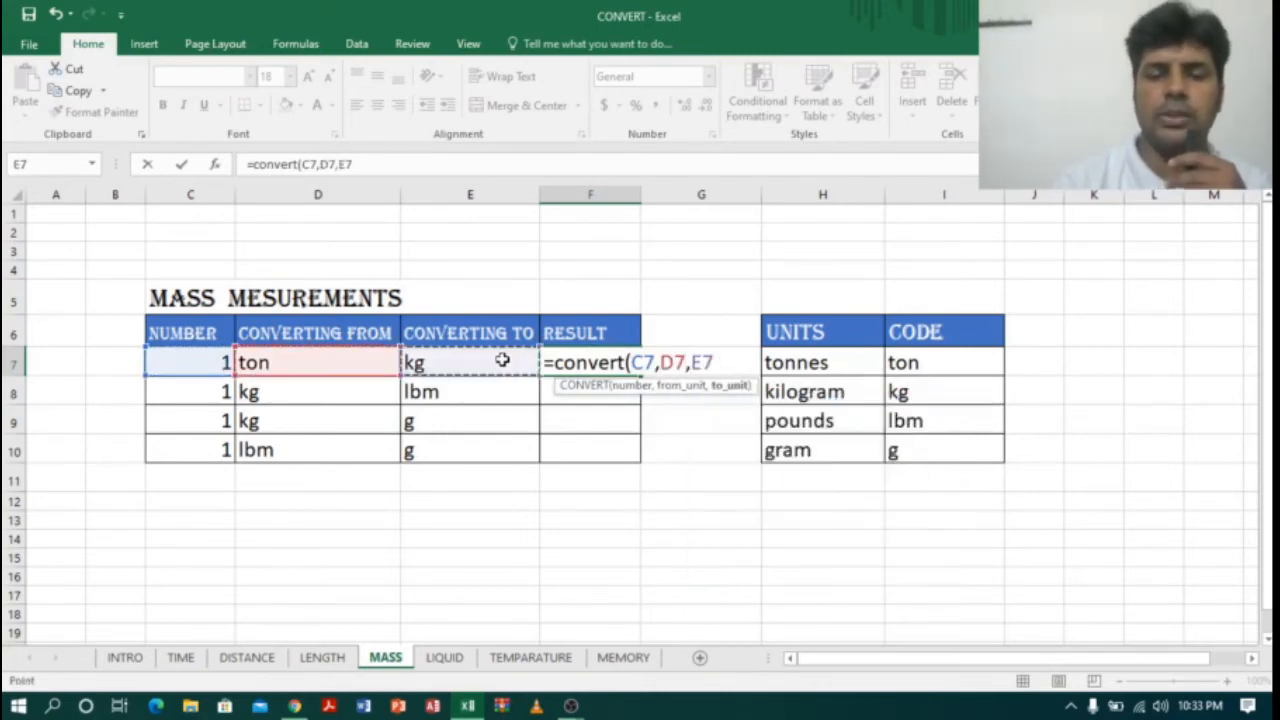
key("Return")
left_click(600, 365)
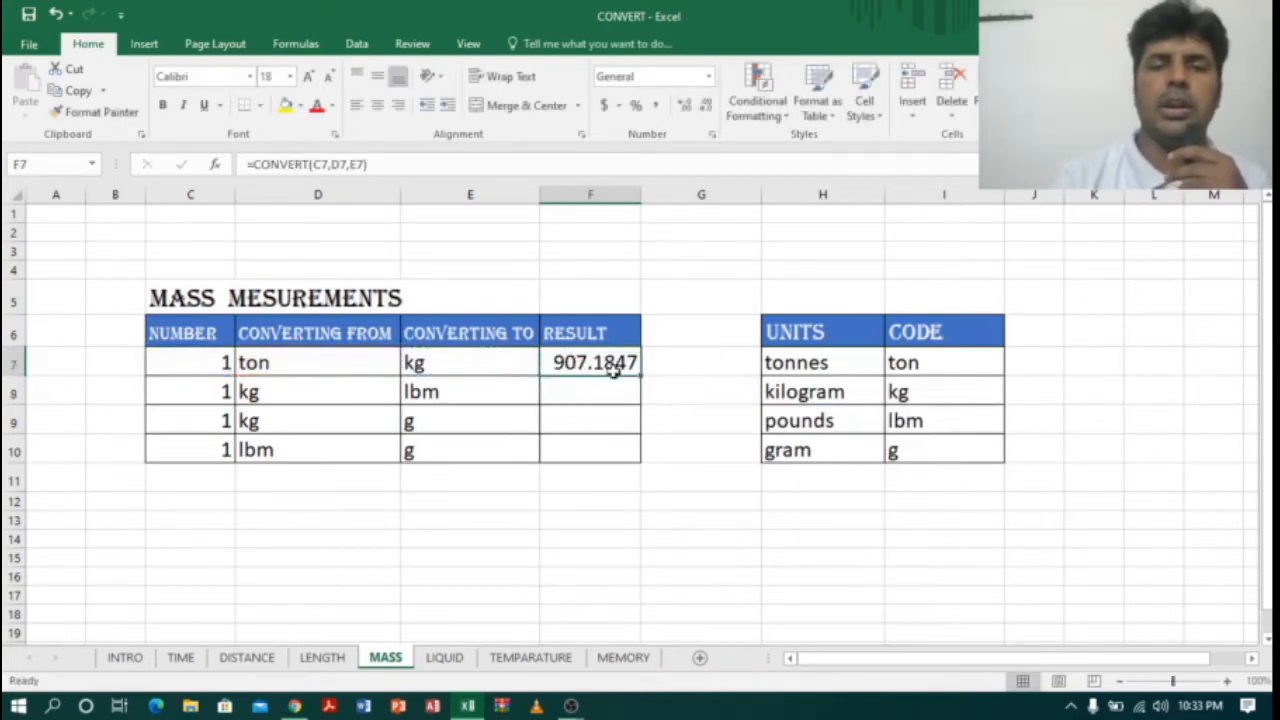
left_click_drag(638, 376, 634, 470)
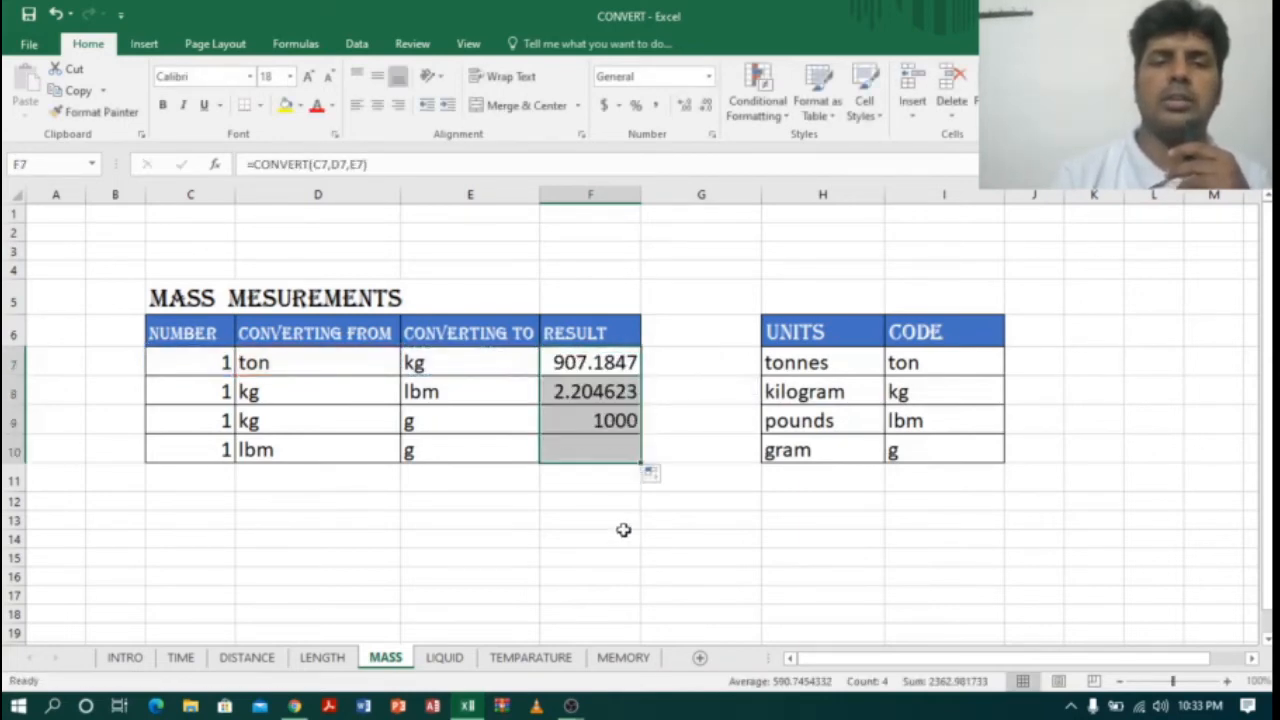
Step: Review the mass conversions in rows 7 to 10: ton to kg, kg to lbm, kg to g and lbm to g
left_click(272, 374)
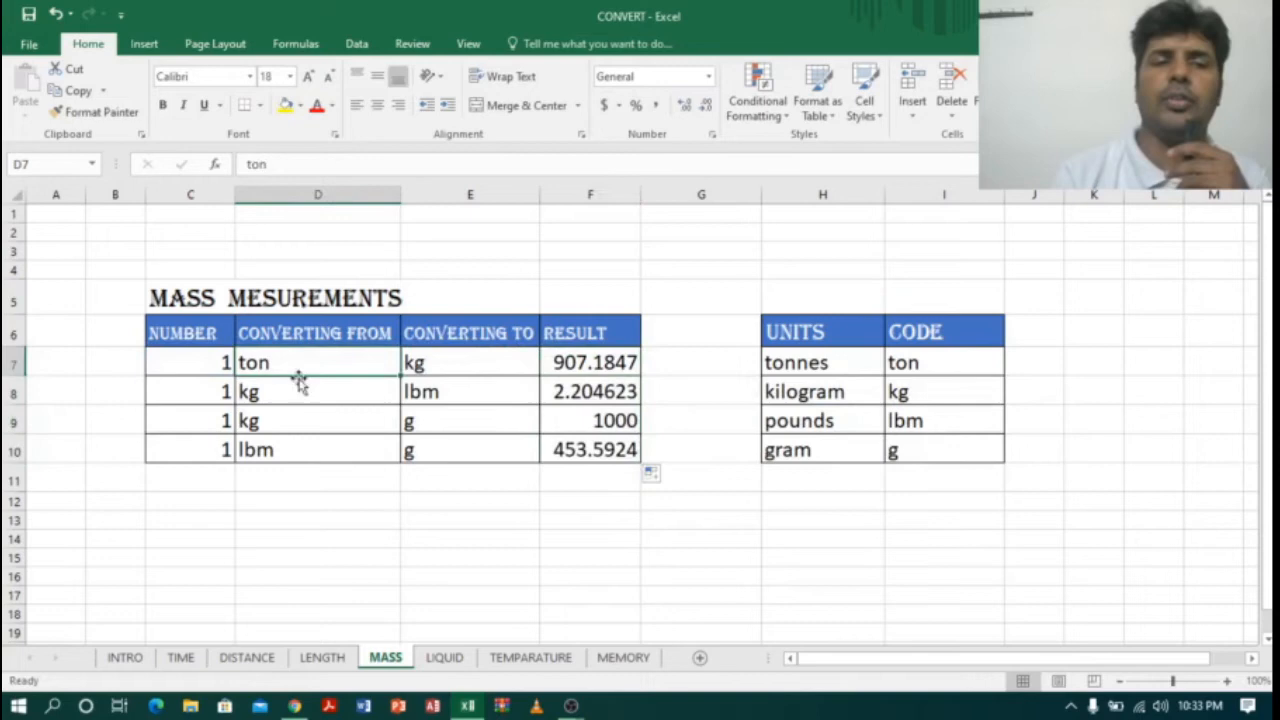
left_click(612, 365)
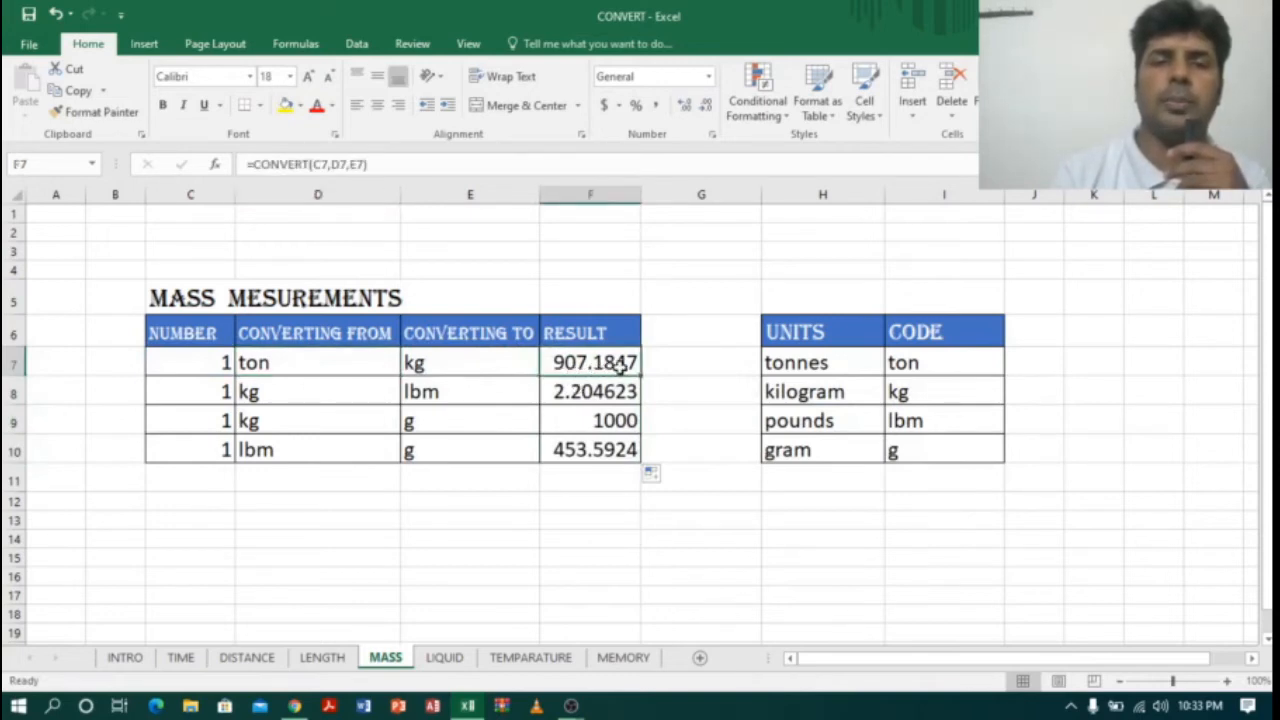
left_click(299, 393)
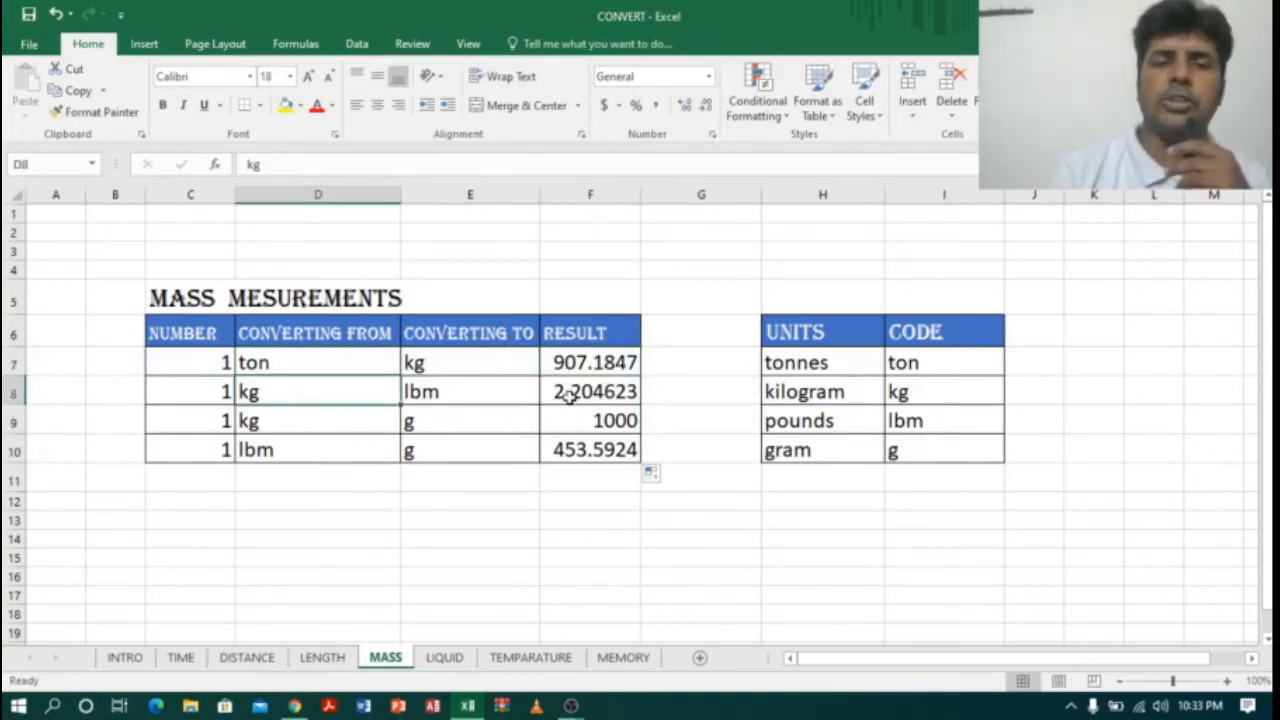
left_click(438, 392)
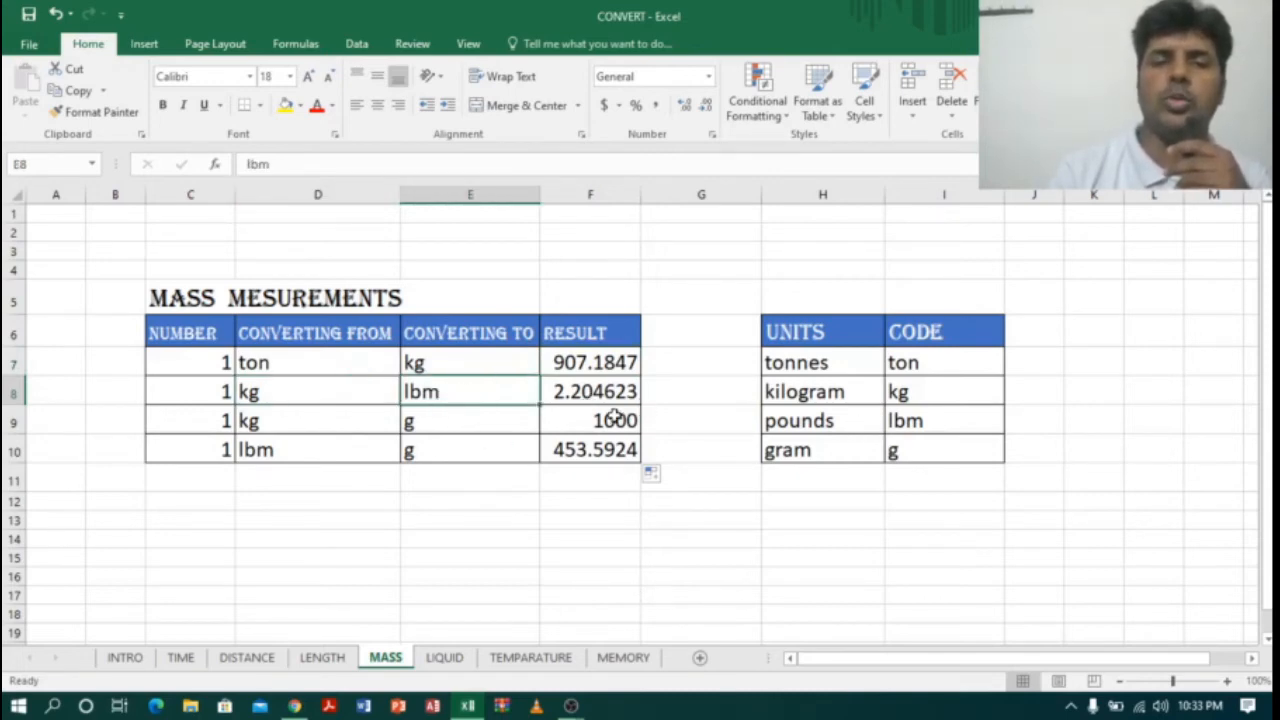
left_click(350, 421)
left_click(482, 424)
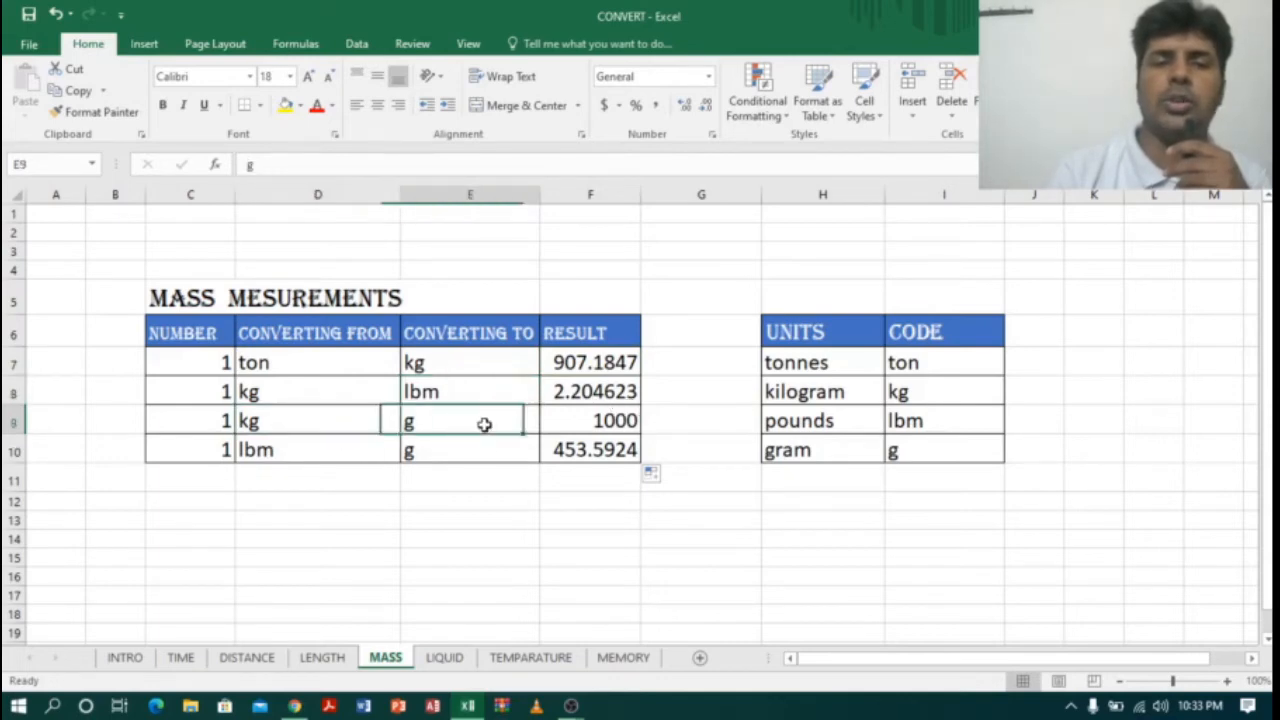
left_click(295, 457)
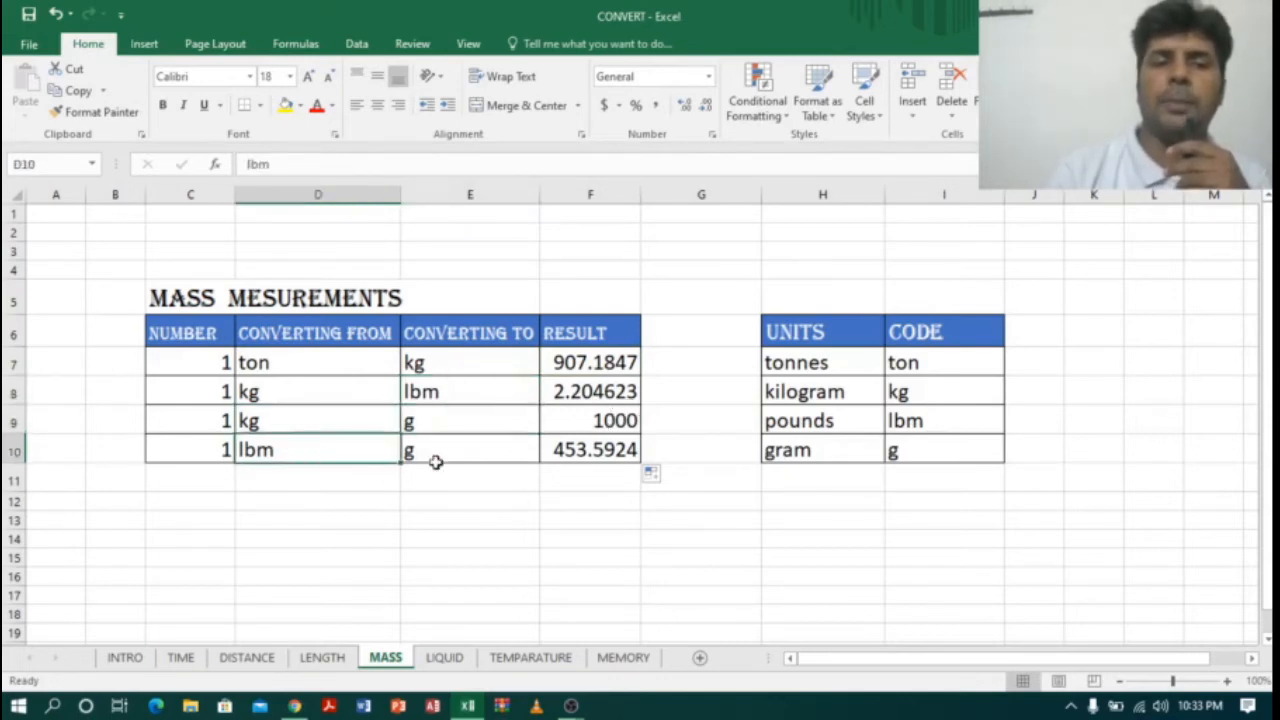
left_click(612, 451)
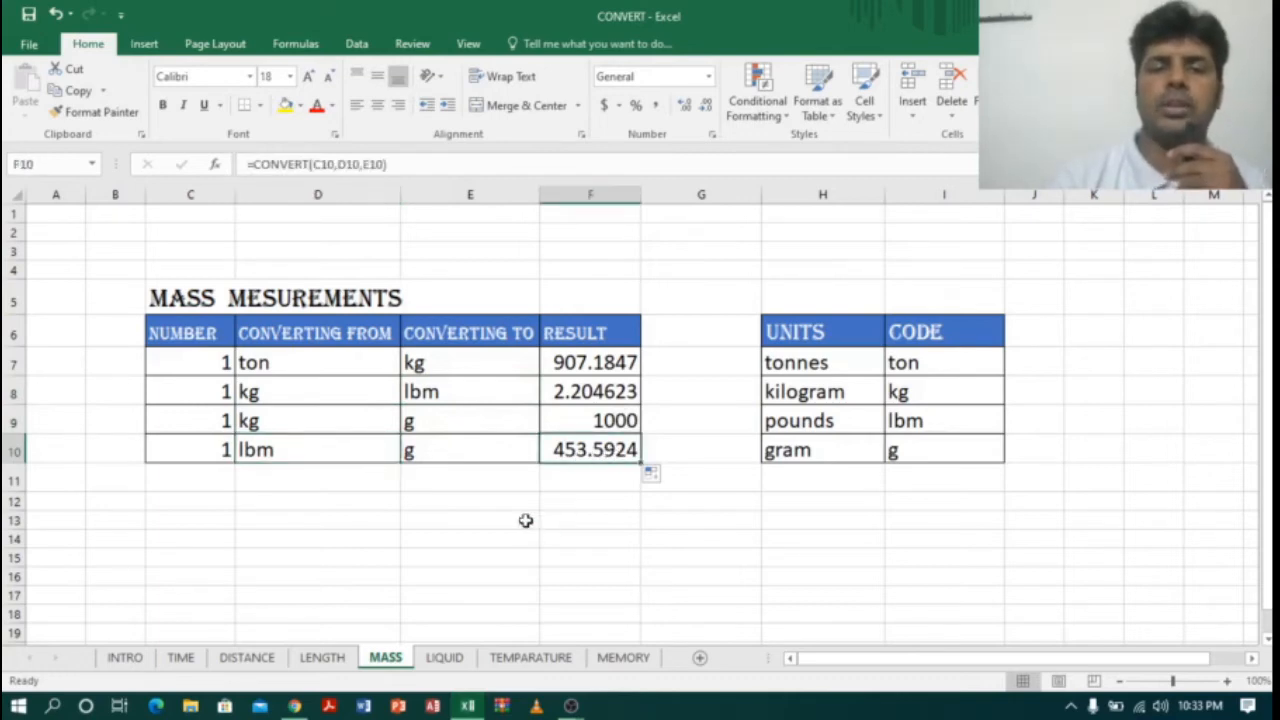
left_click(498, 501)
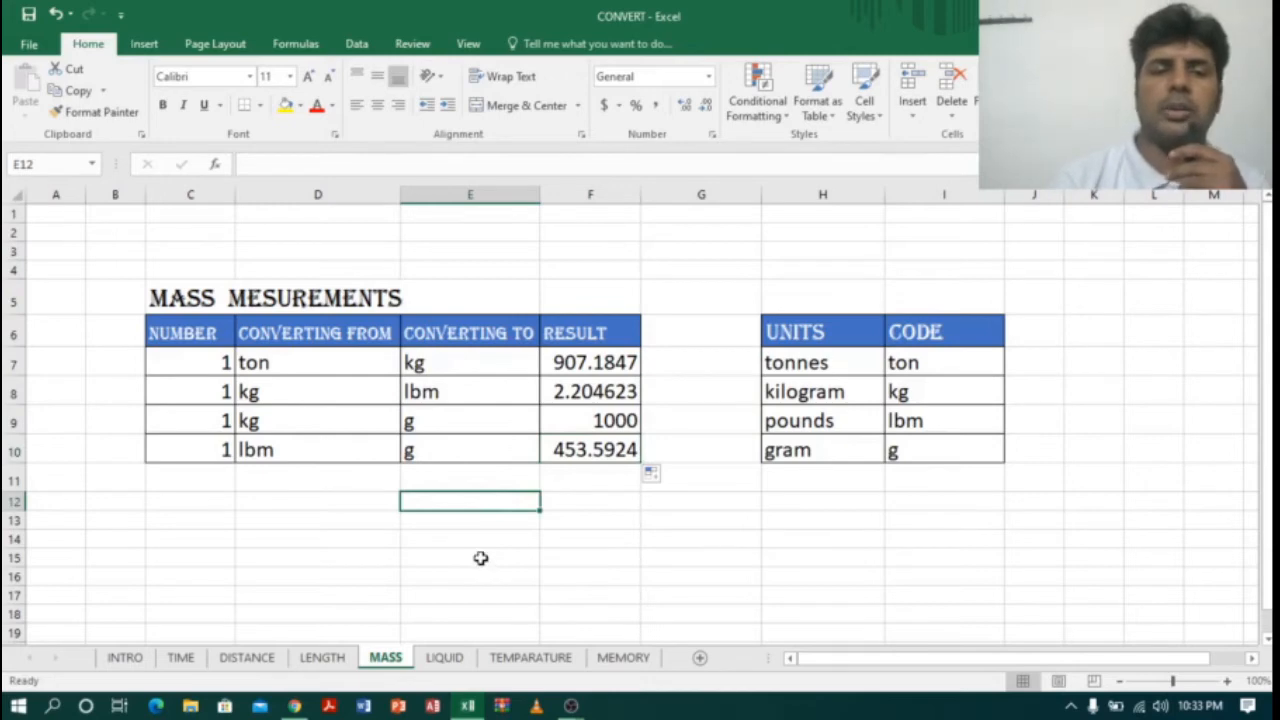
Step: Switch to the LIQUID sheet and examine the liquid units from kiloliter to milliliter in H7:H10
left_click(449, 662)
left_click(518, 476)
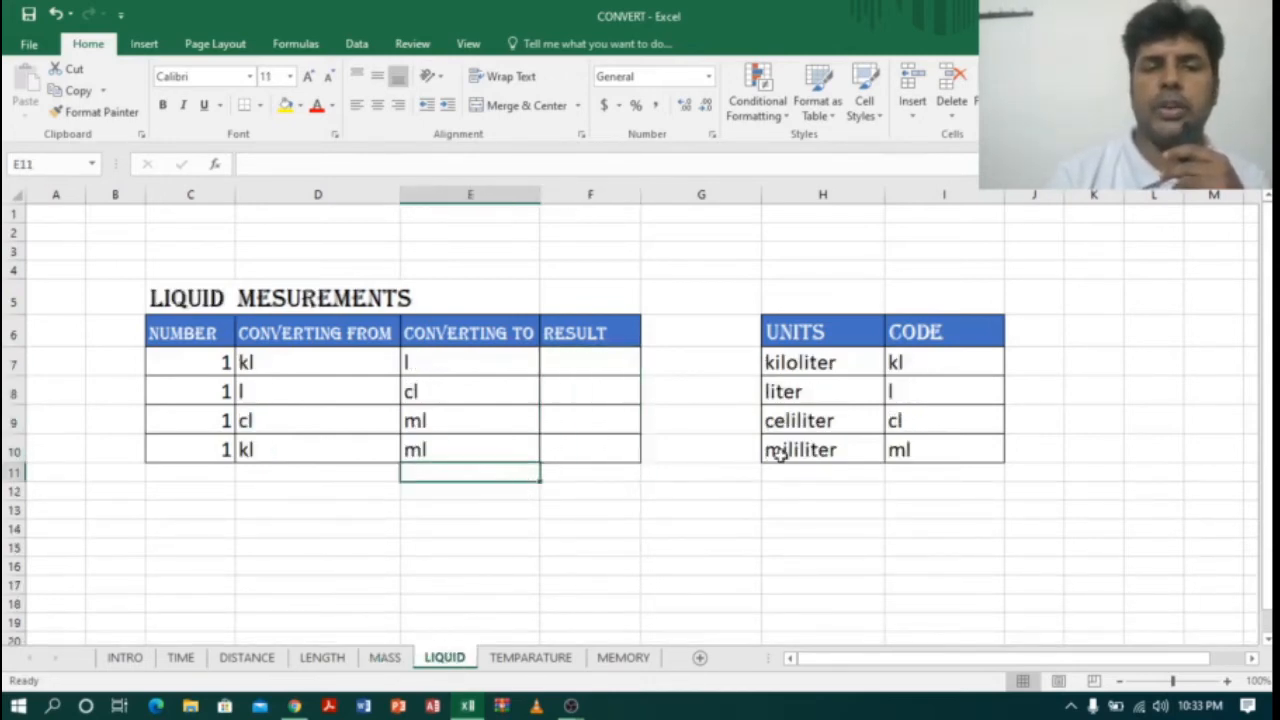
left_click_drag(856, 360, 847, 451)
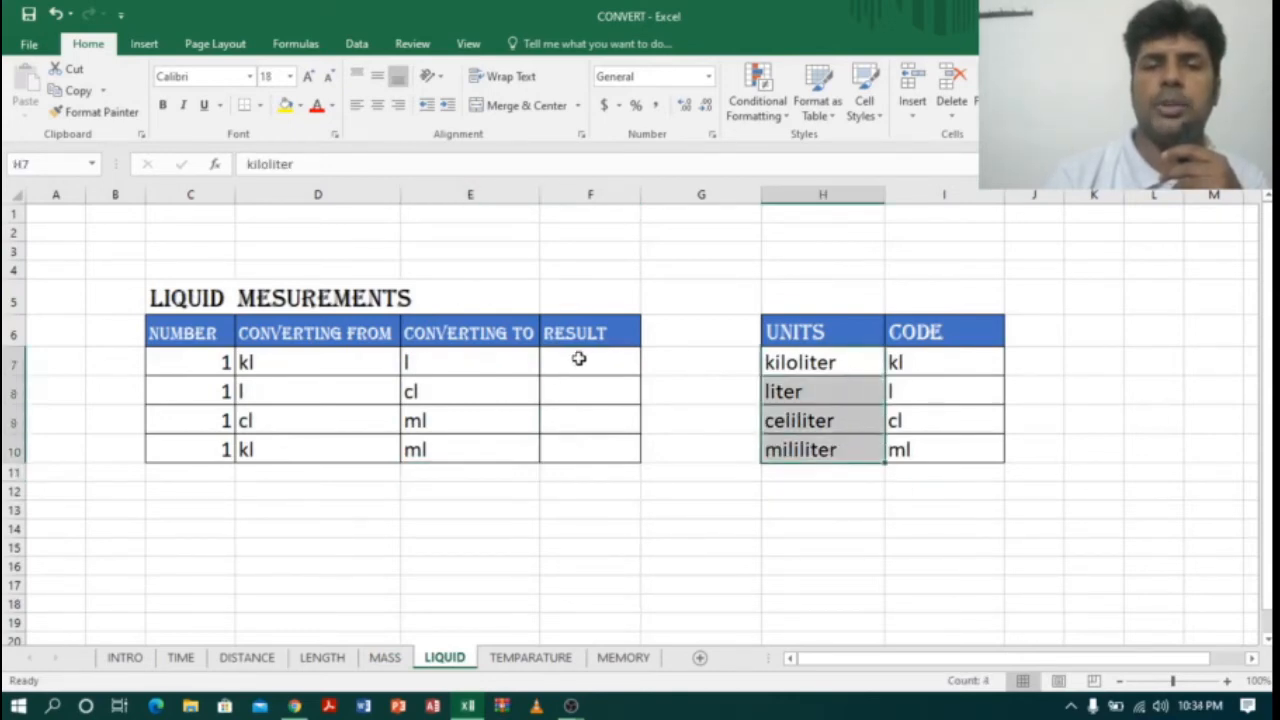
Step: Enter =CONVERT(C7,D7,E7) in F7 of the liquid table and fill it down the result column through F10
left_click(580, 358)
type("=")
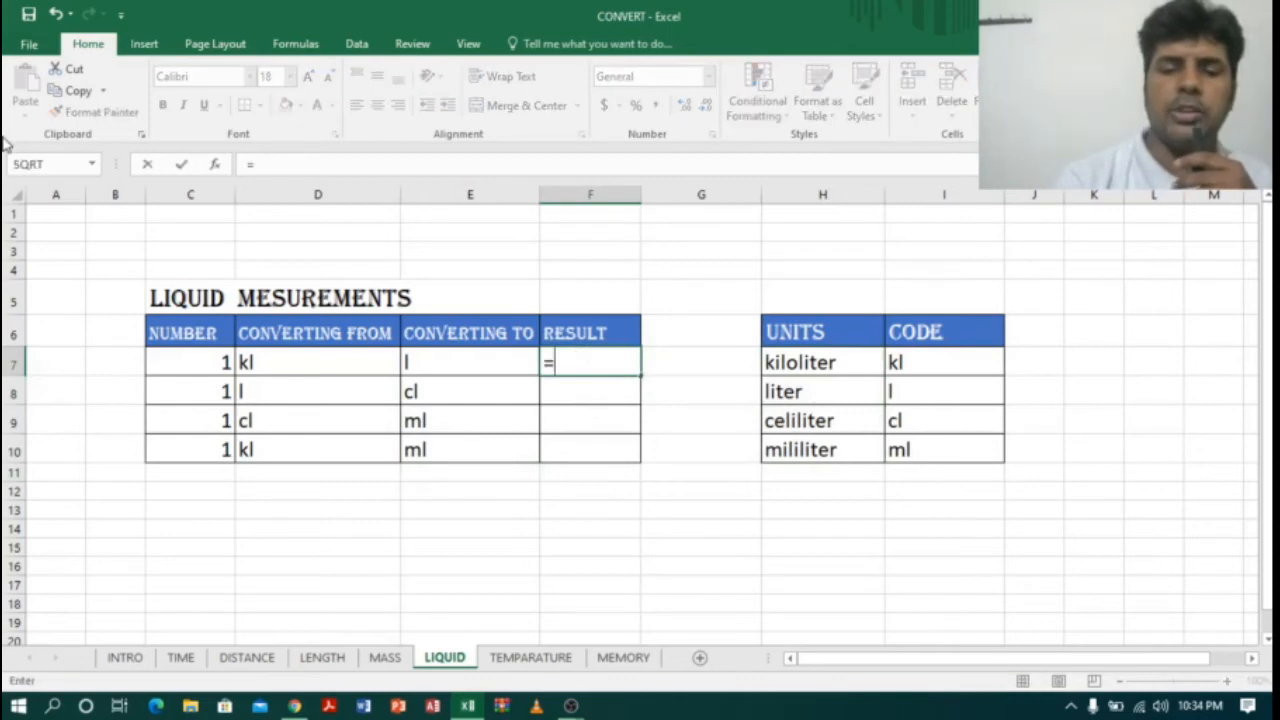
type("conve")
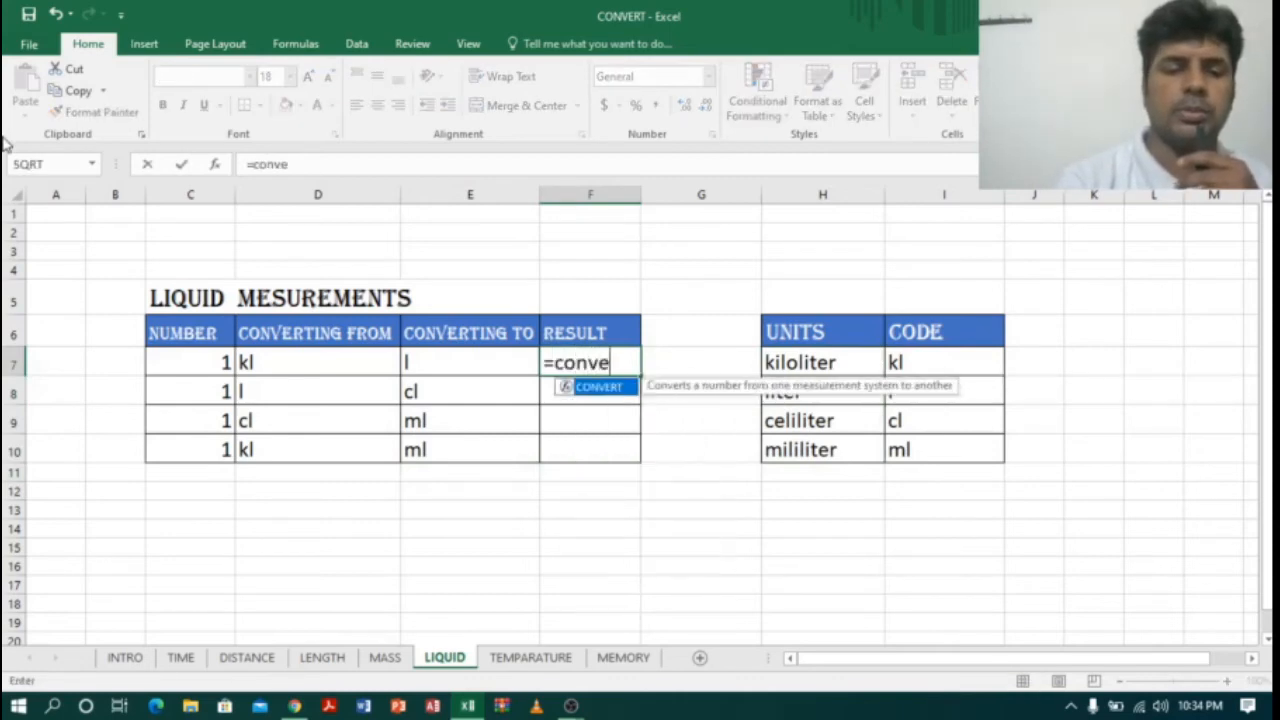
type("rt(")
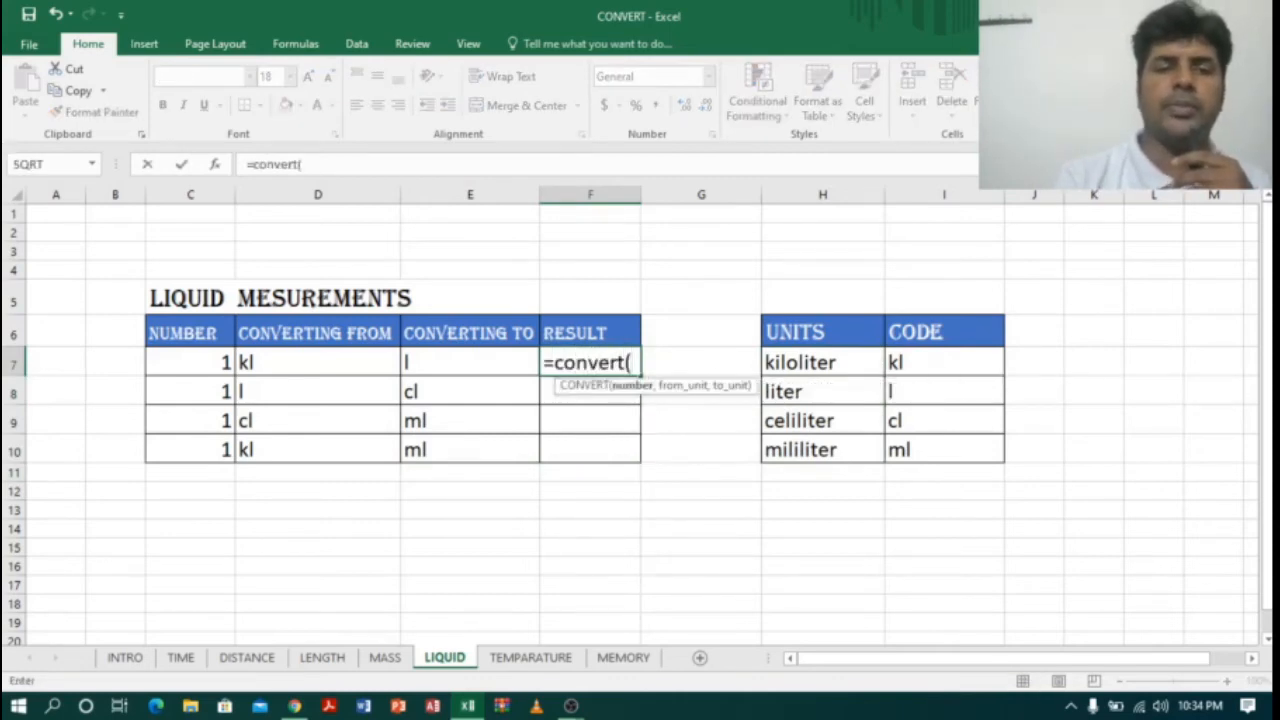
left_click(215, 361)
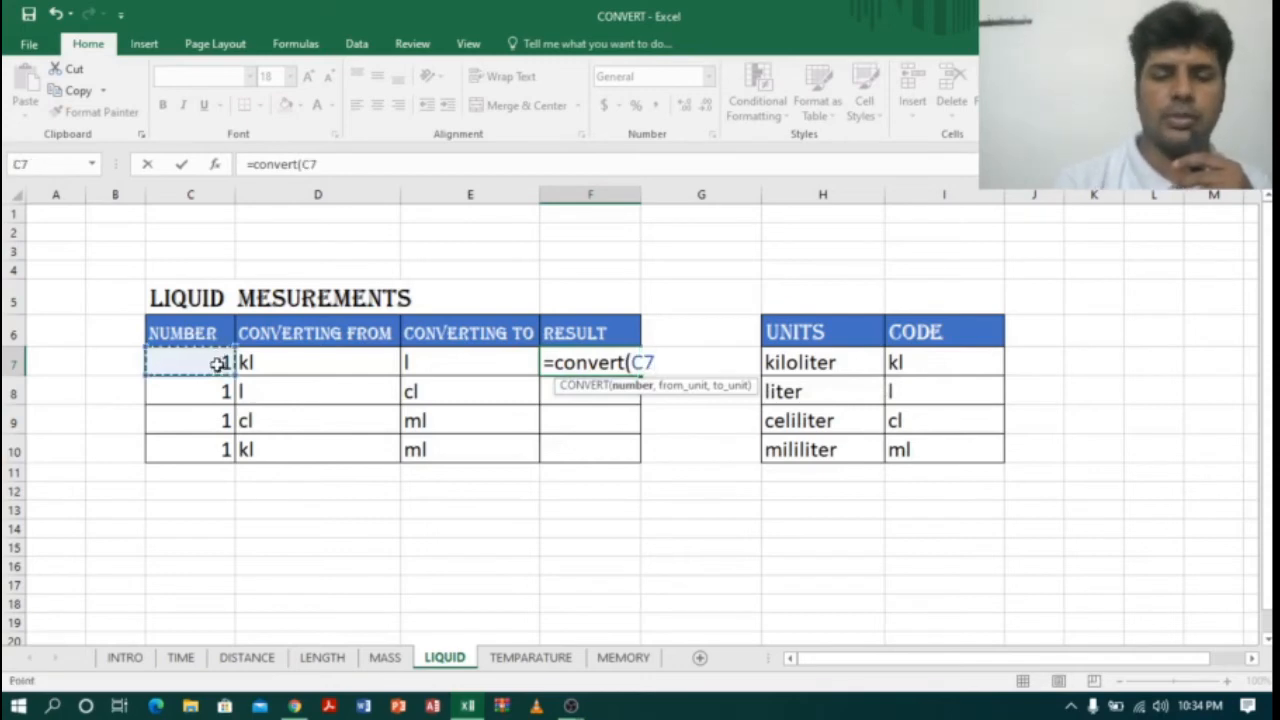
type(",")
left_click(255, 363)
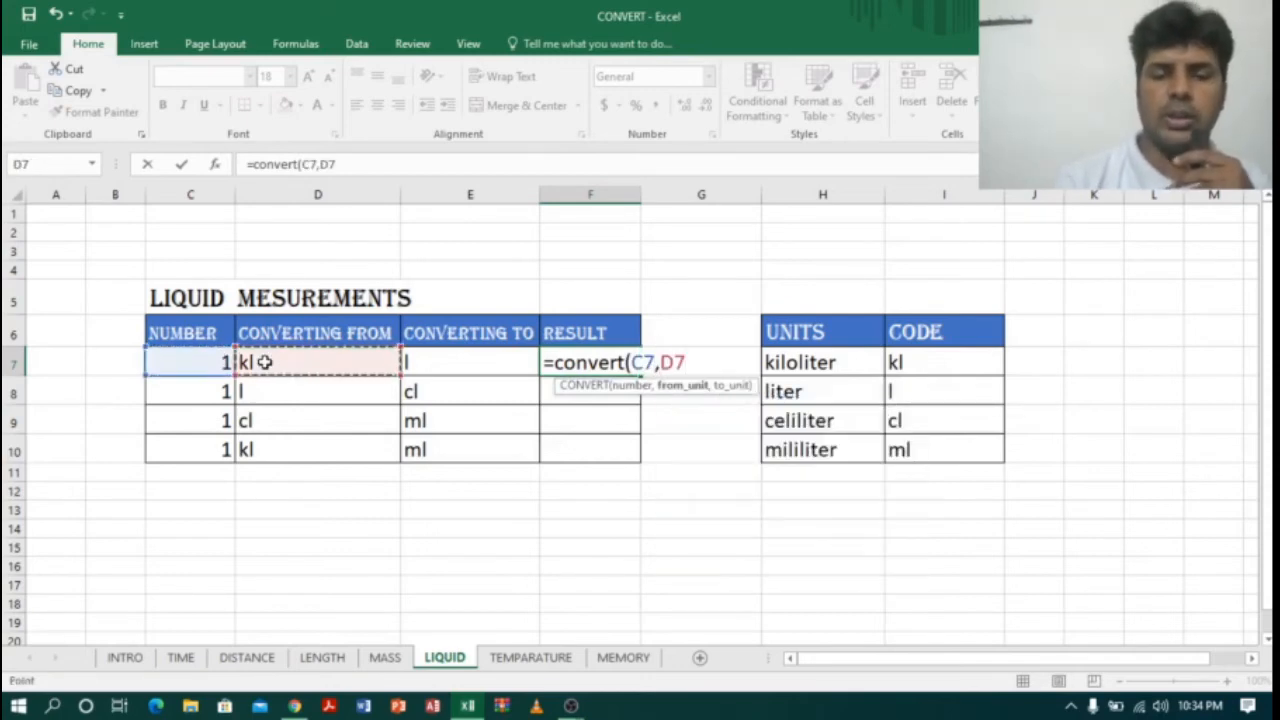
type(",")
left_click(422, 355)
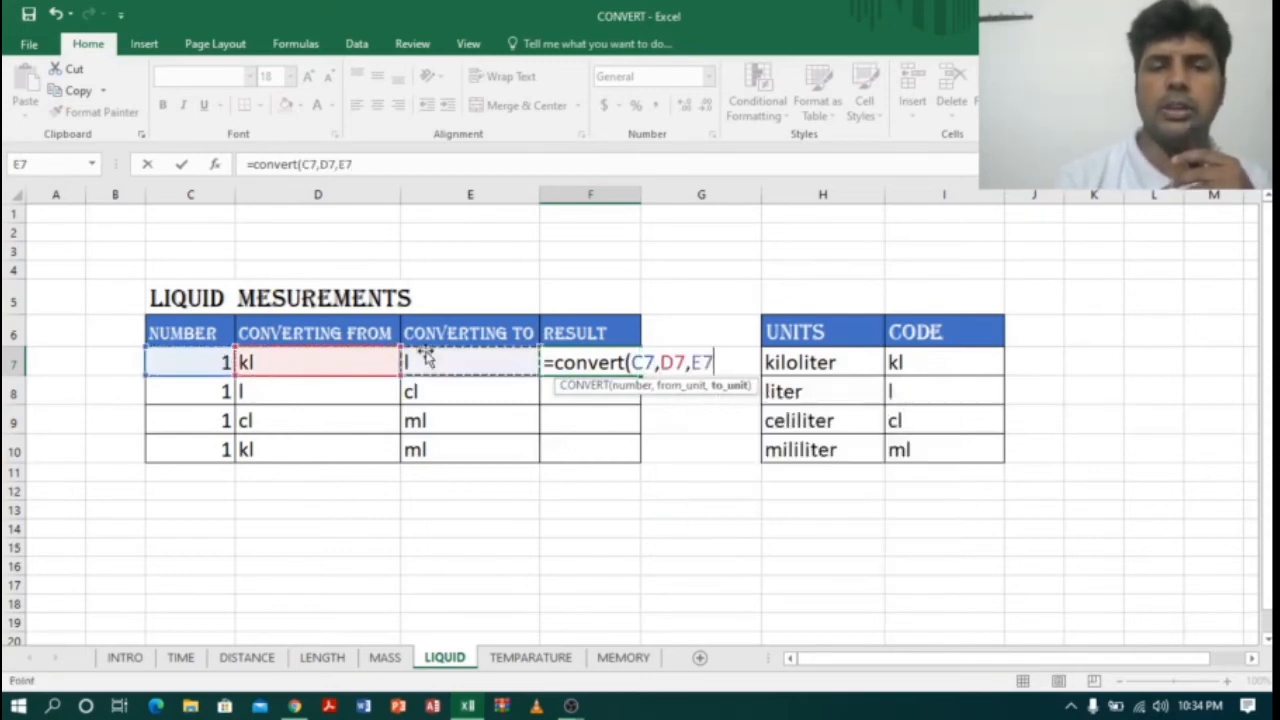
type(")")
key("Return")
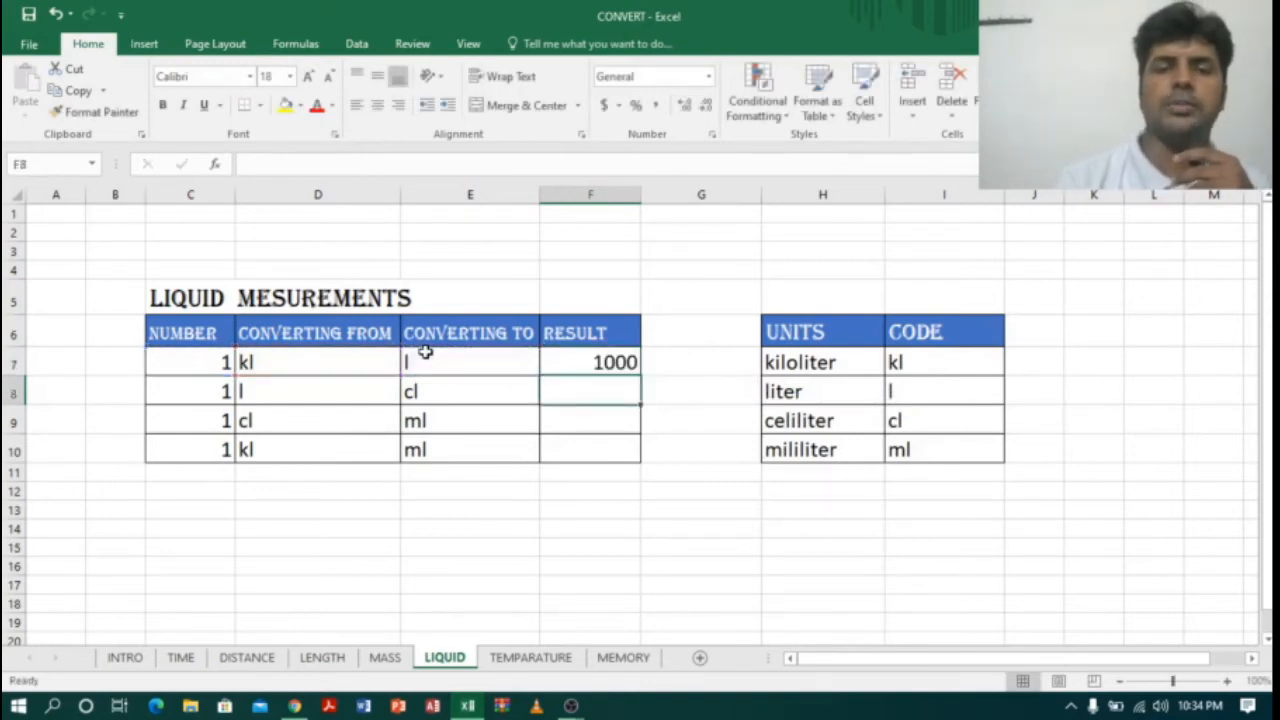
left_click(613, 358)
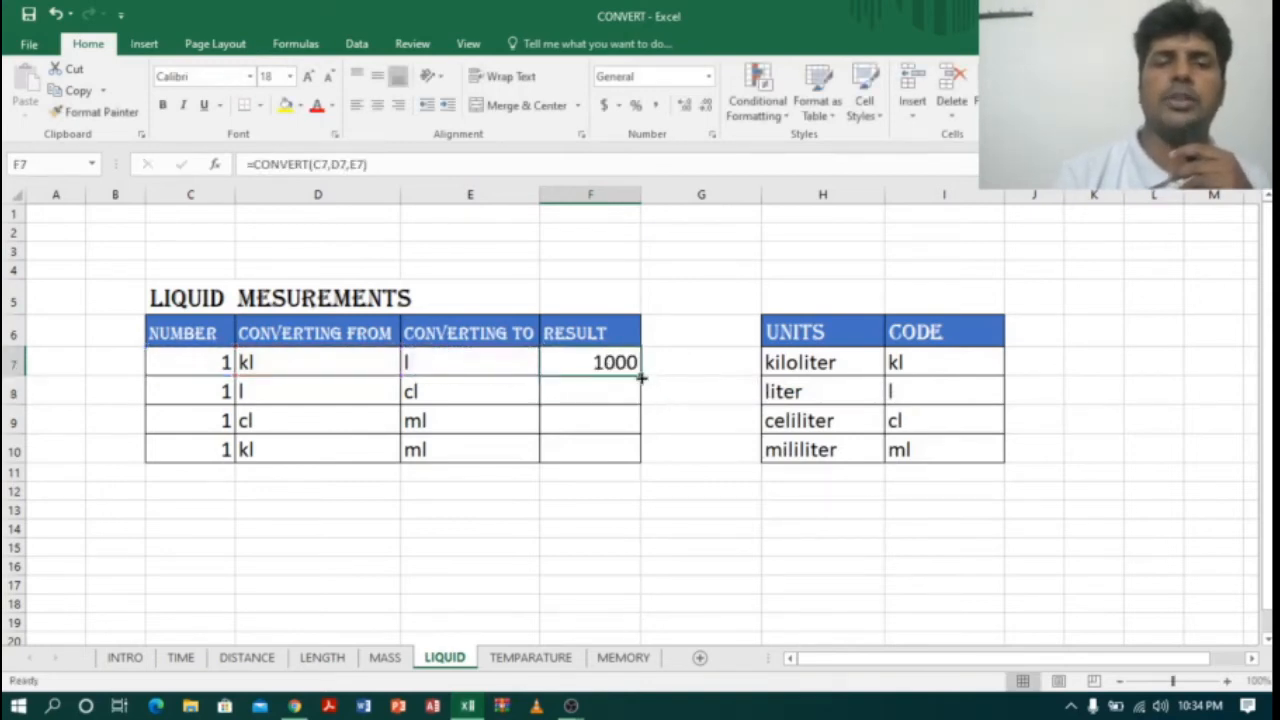
left_click_drag(640, 377, 631, 467)
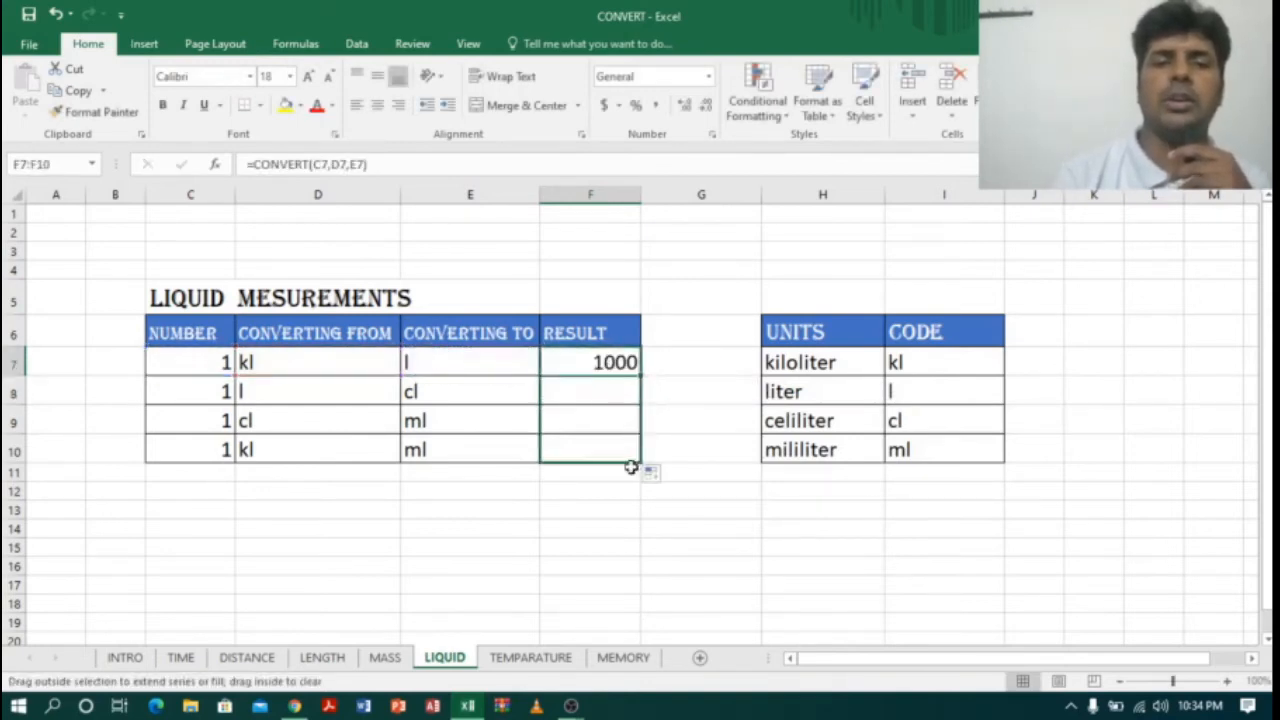
Step: Review the liquid conversions in rows 7 to 10: kl to l, l to cl, cl to ml and kl to ml
left_click(278, 366)
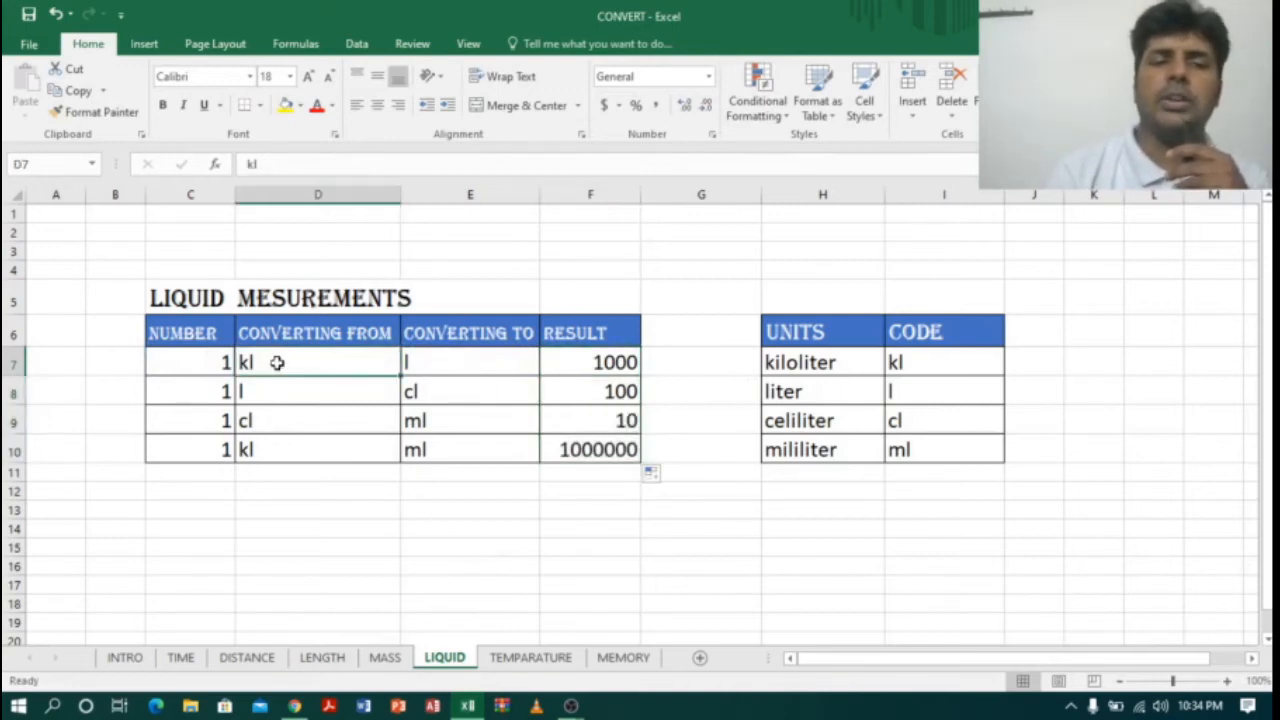
left_click(451, 364)
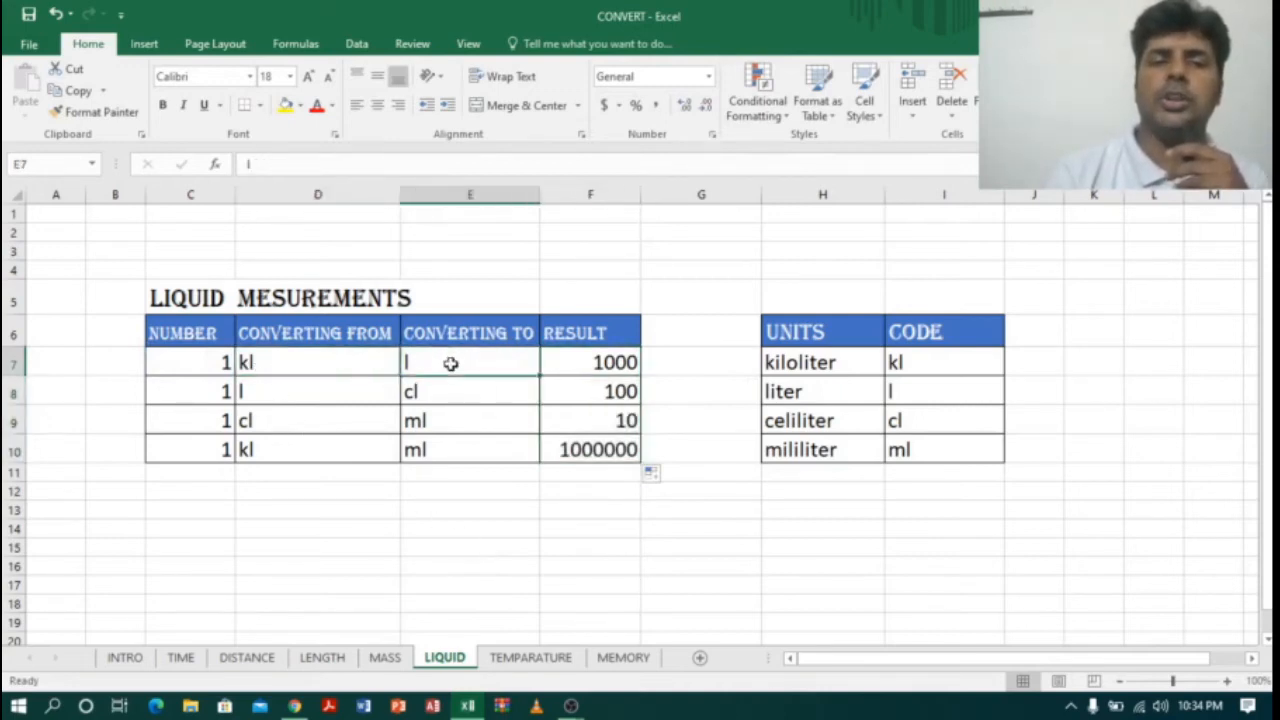
left_click(272, 394)
left_click(464, 393)
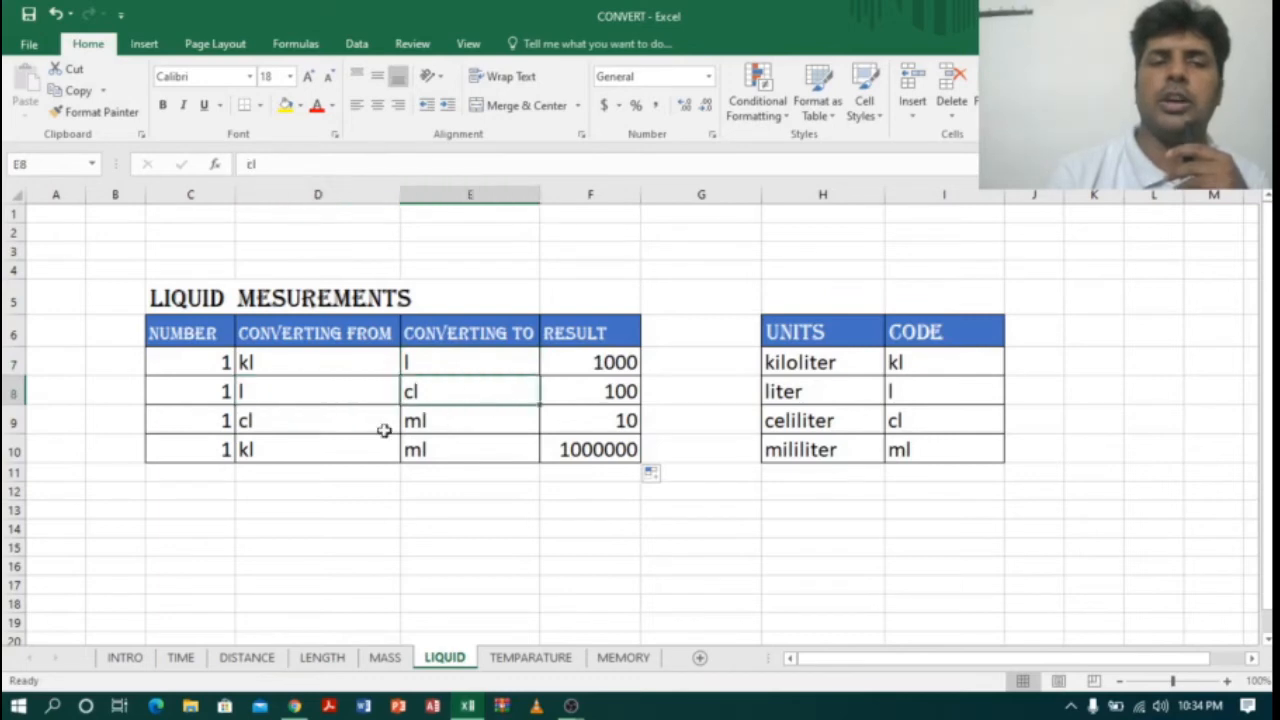
left_click(290, 426)
left_click(483, 420)
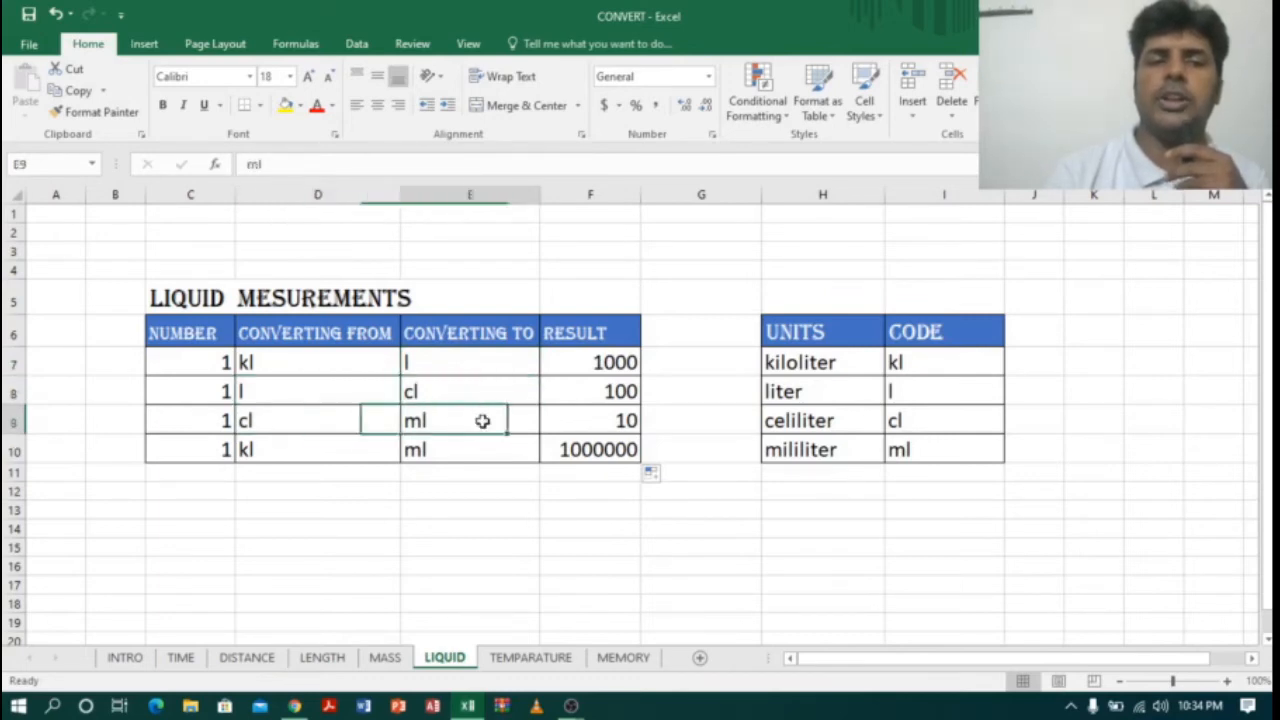
left_click(301, 452)
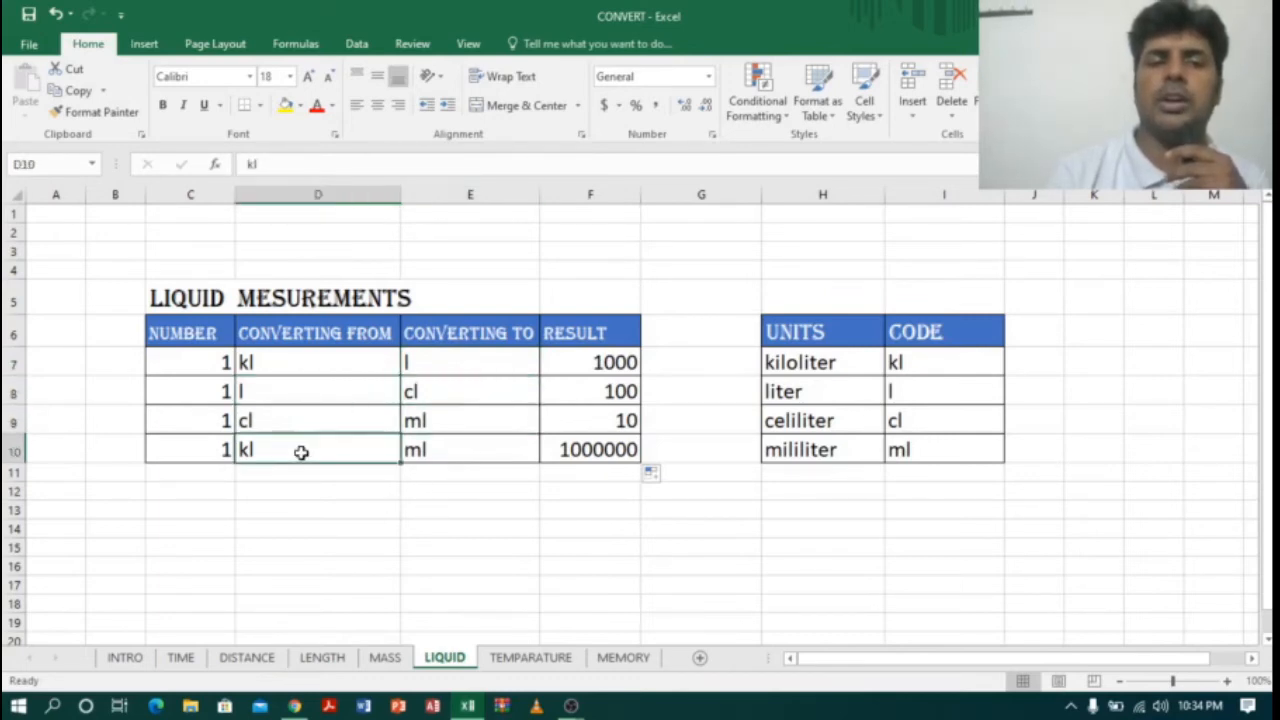
left_click(590, 450)
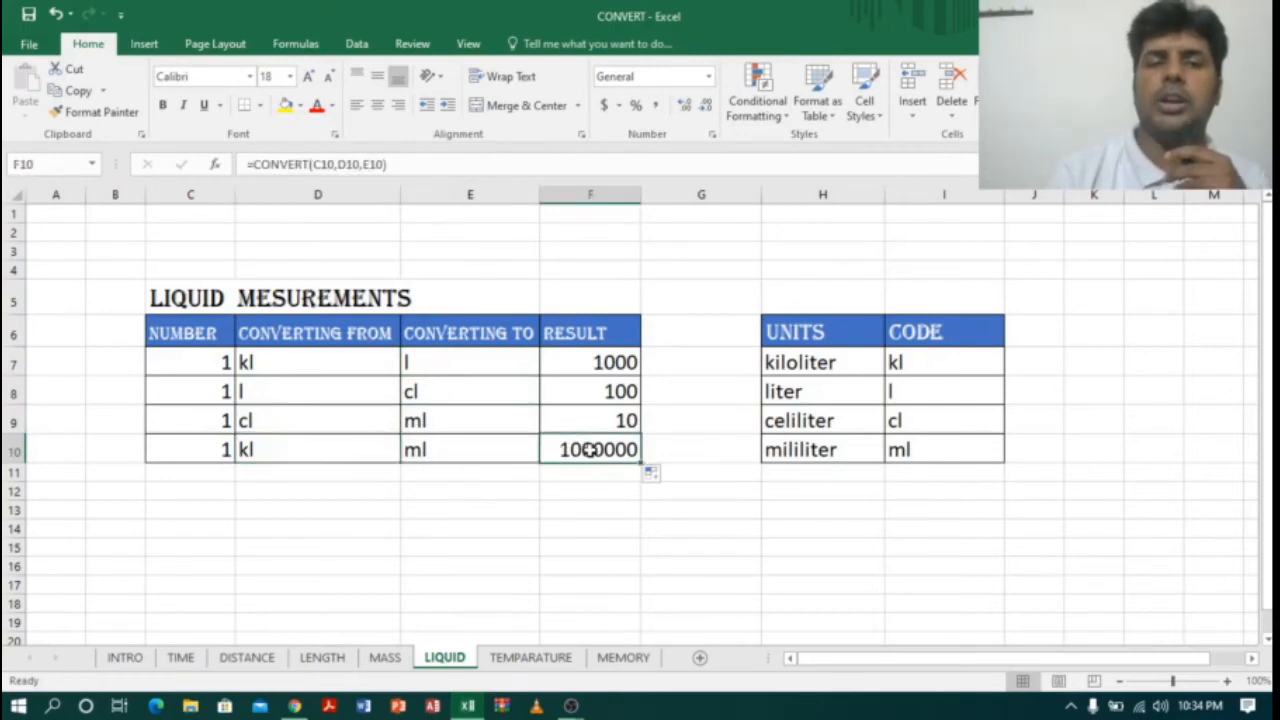
left_click(439, 455)
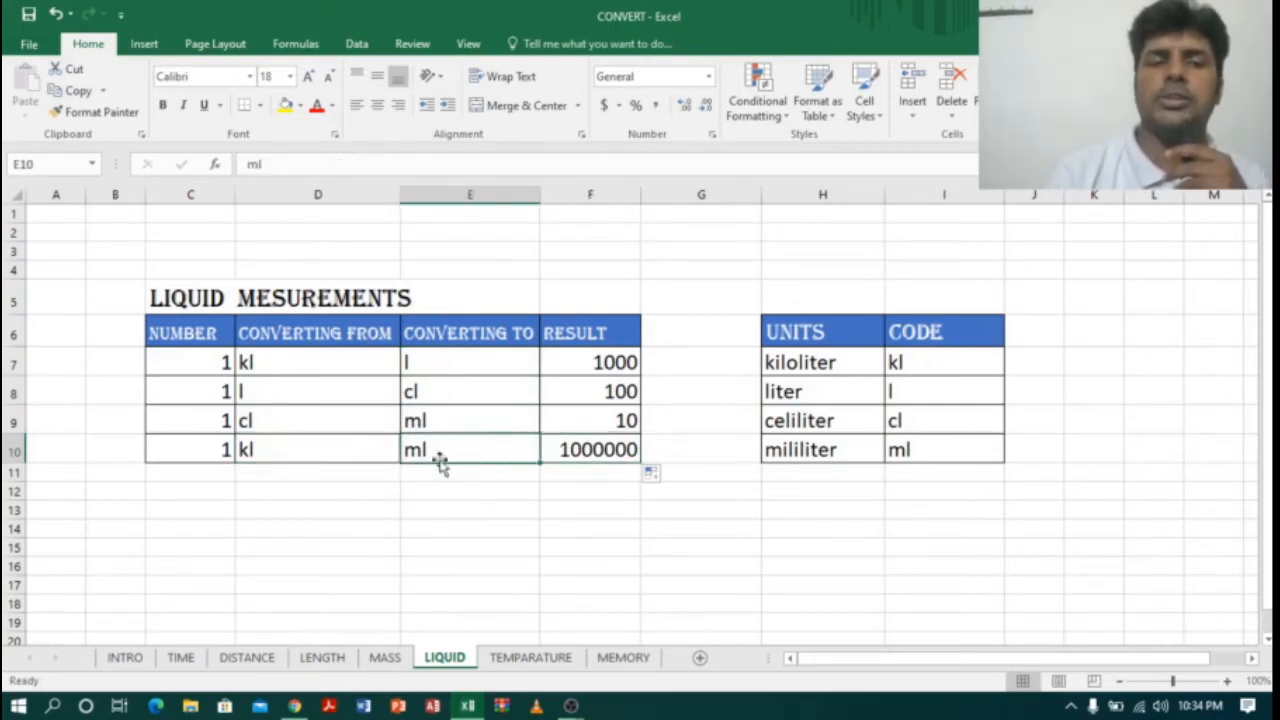
Step: Switch to the TEMPARATURE sheet and examine the from and to units in D7:E9 and the unit codes in I7:I9
left_click(531, 660)
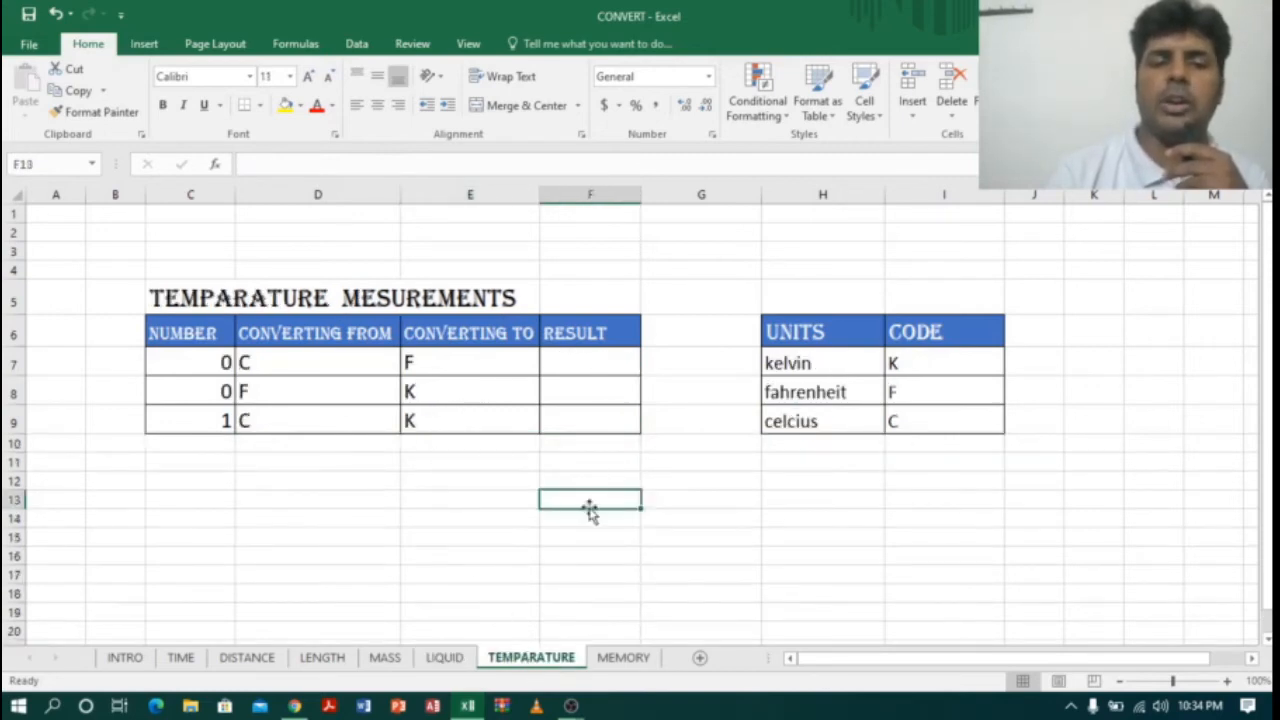
left_click(510, 531)
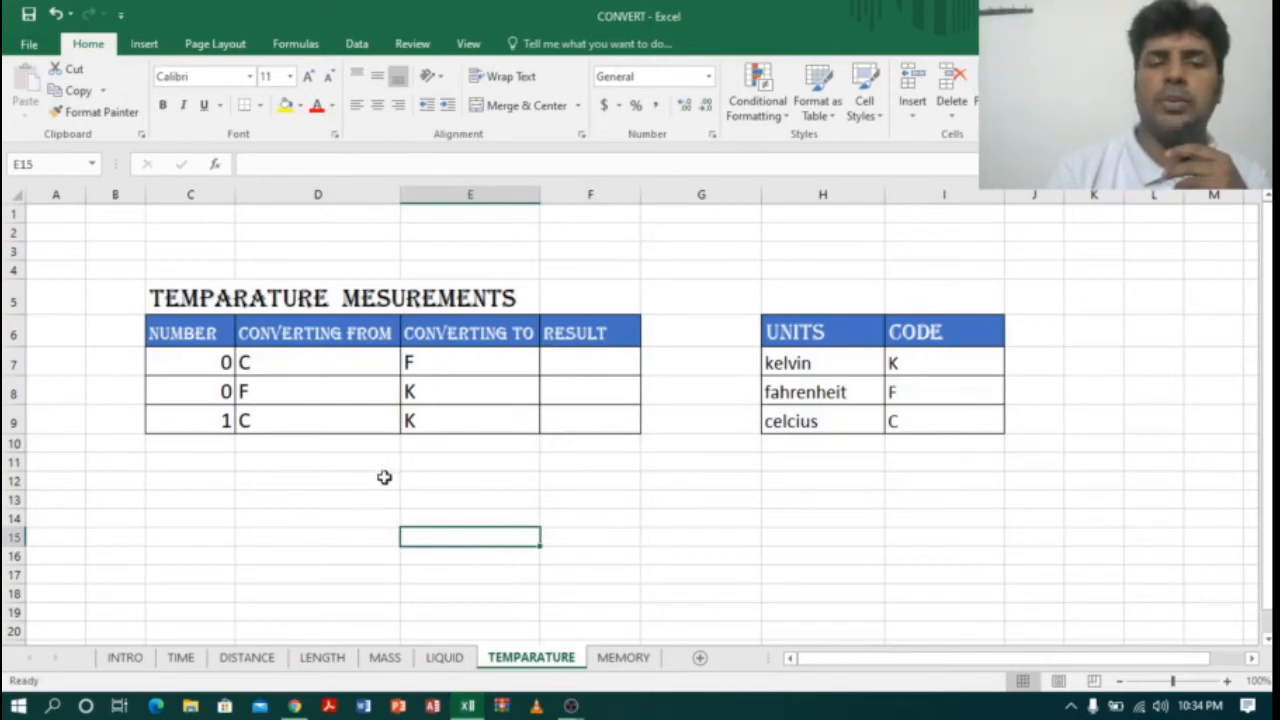
left_click_drag(252, 364, 440, 432)
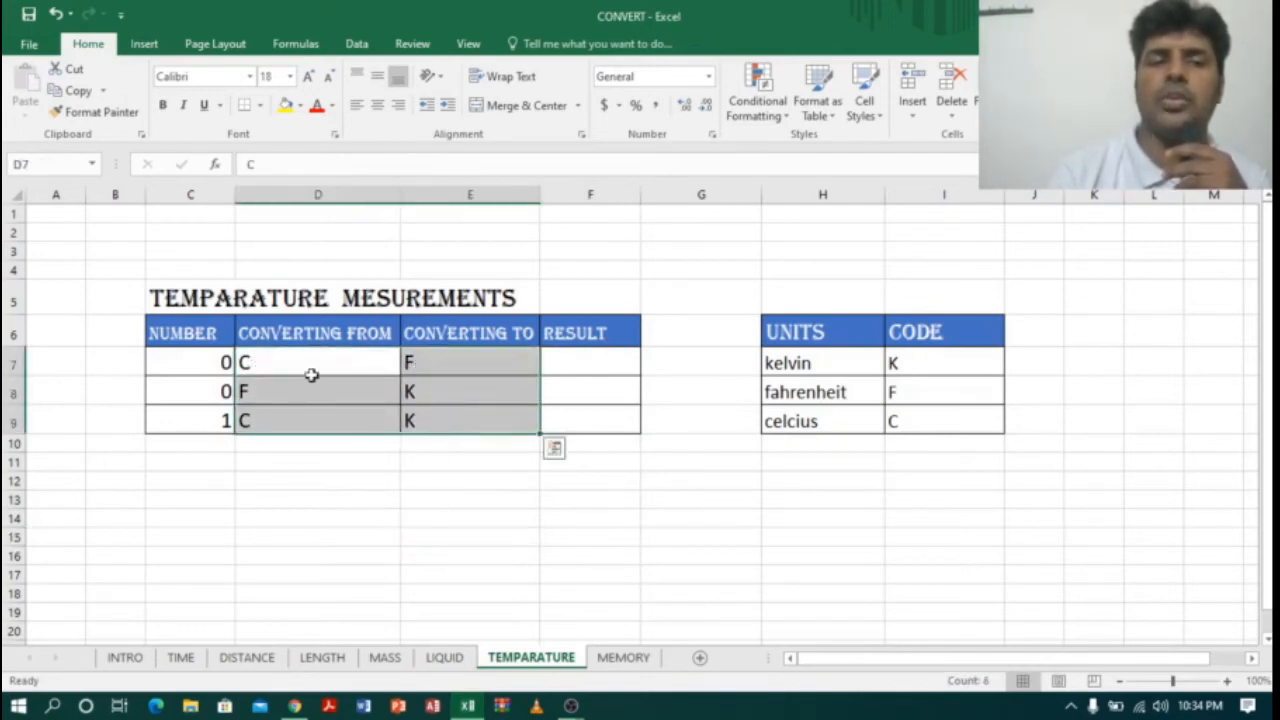
left_click(264, 366)
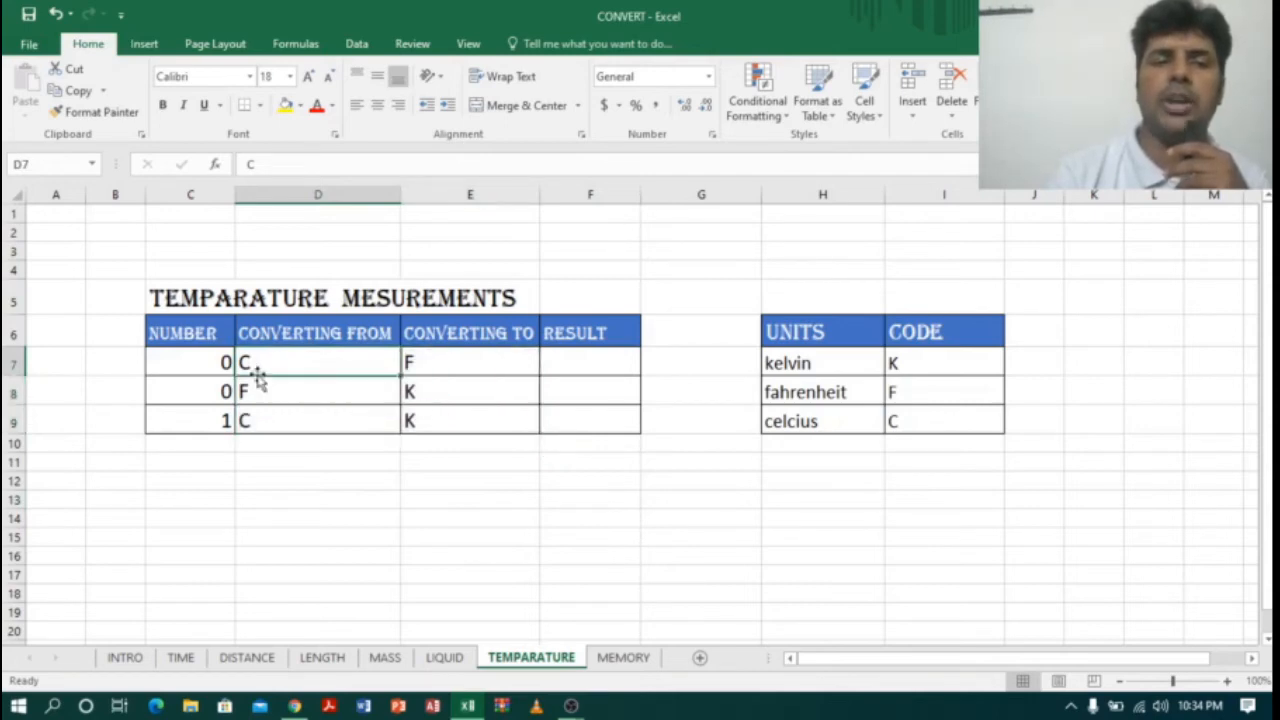
left_click_drag(250, 364, 483, 429)
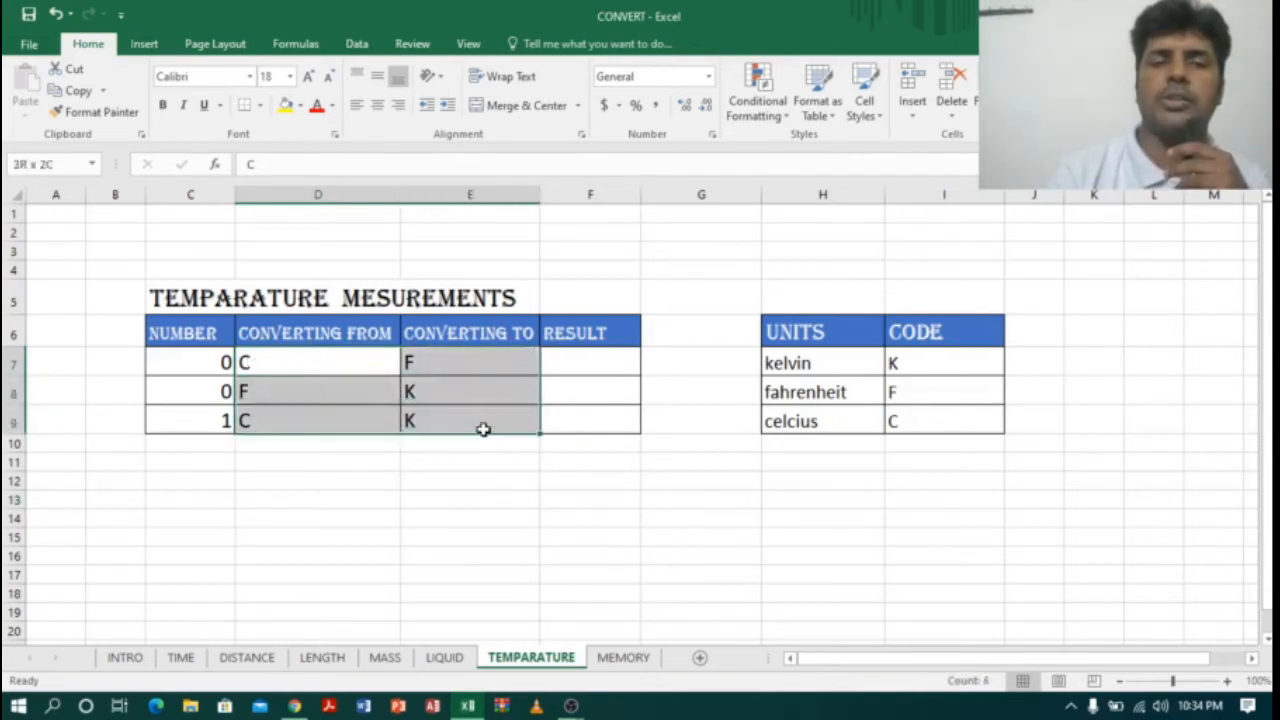
left_click_drag(903, 363, 909, 431)
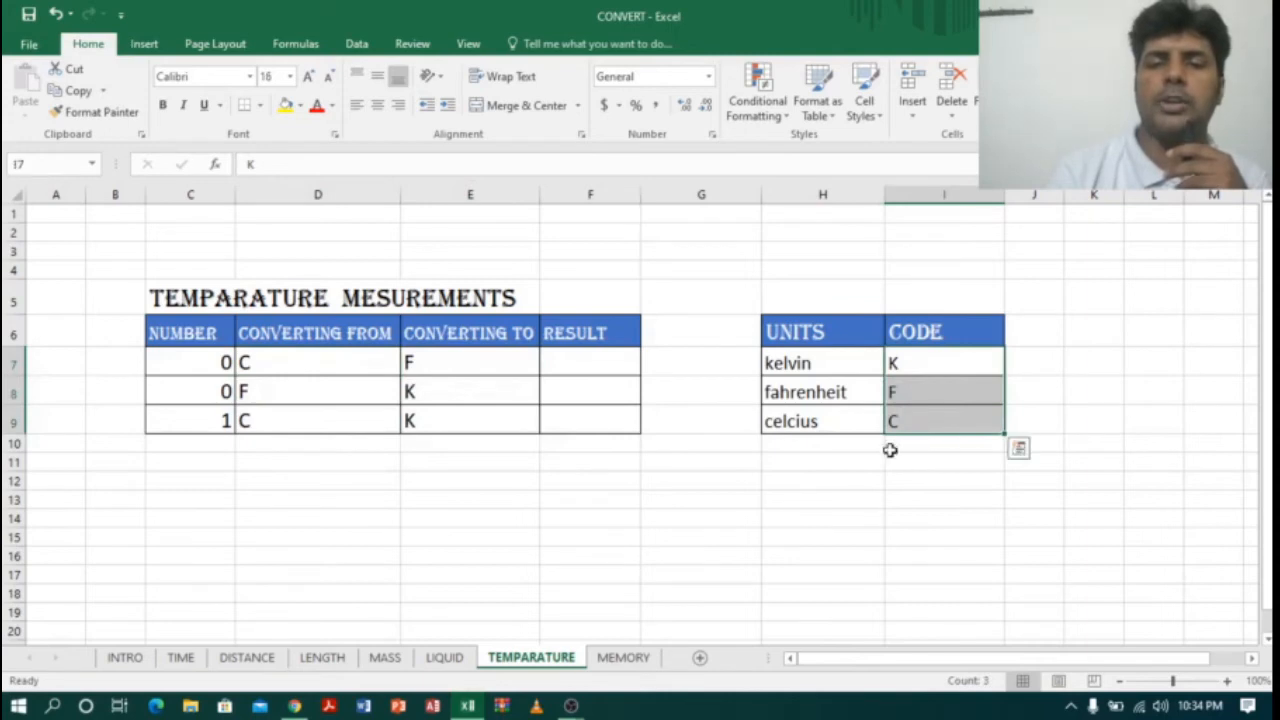
left_click(643, 504)
Step: Enter =CONVERT(C7,D7,E7) in F7, the first result cell of the temperature table
left_click(600, 414)
left_click(588, 367)
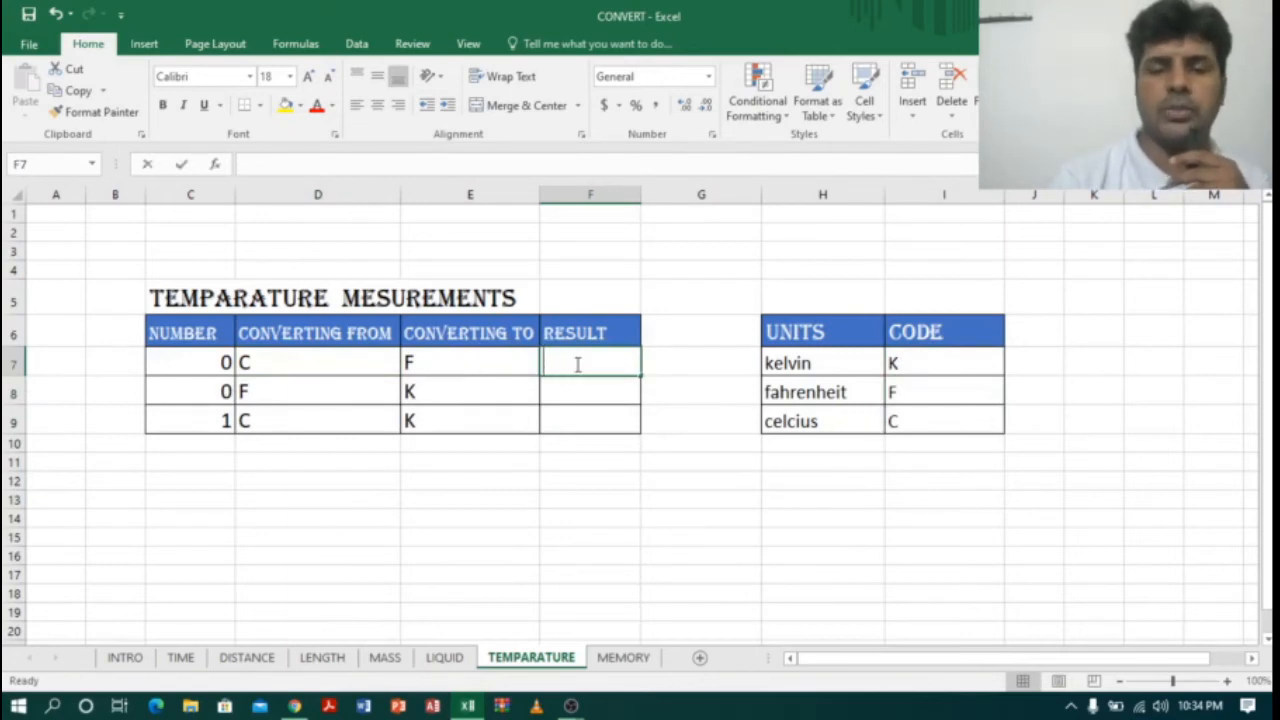
type("=conv")
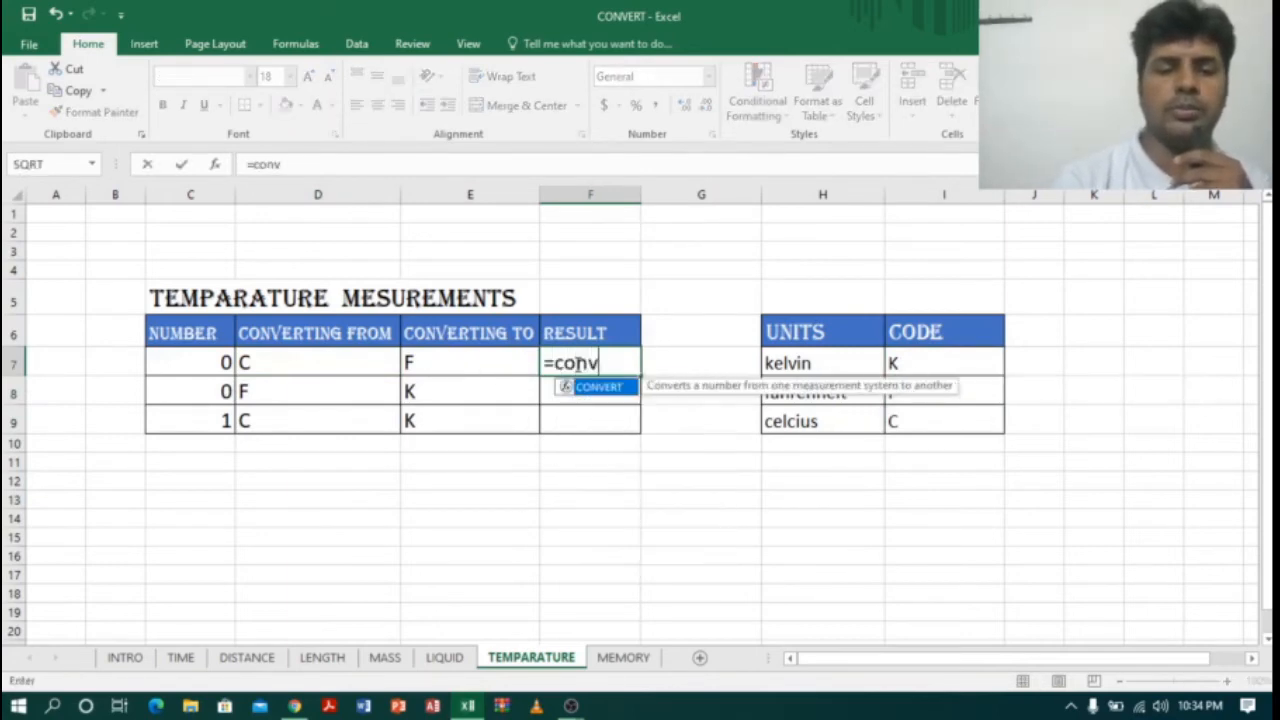
type("ert(")
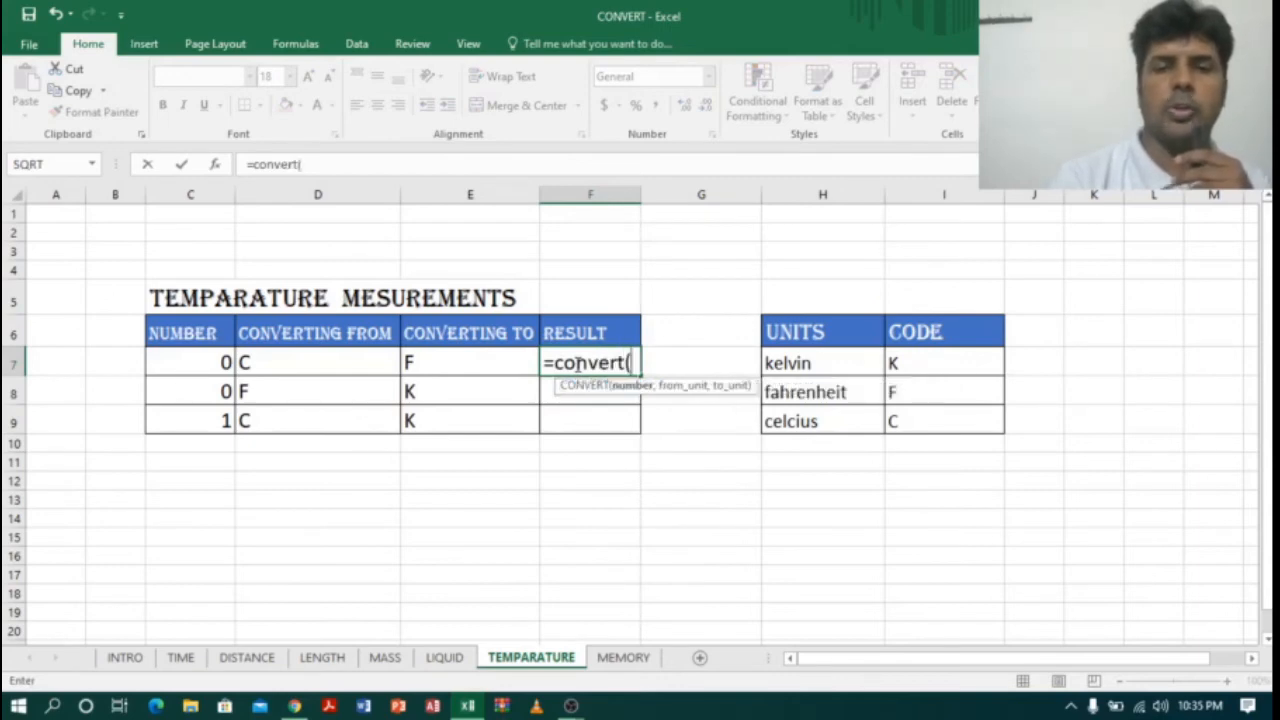
left_click(210, 363)
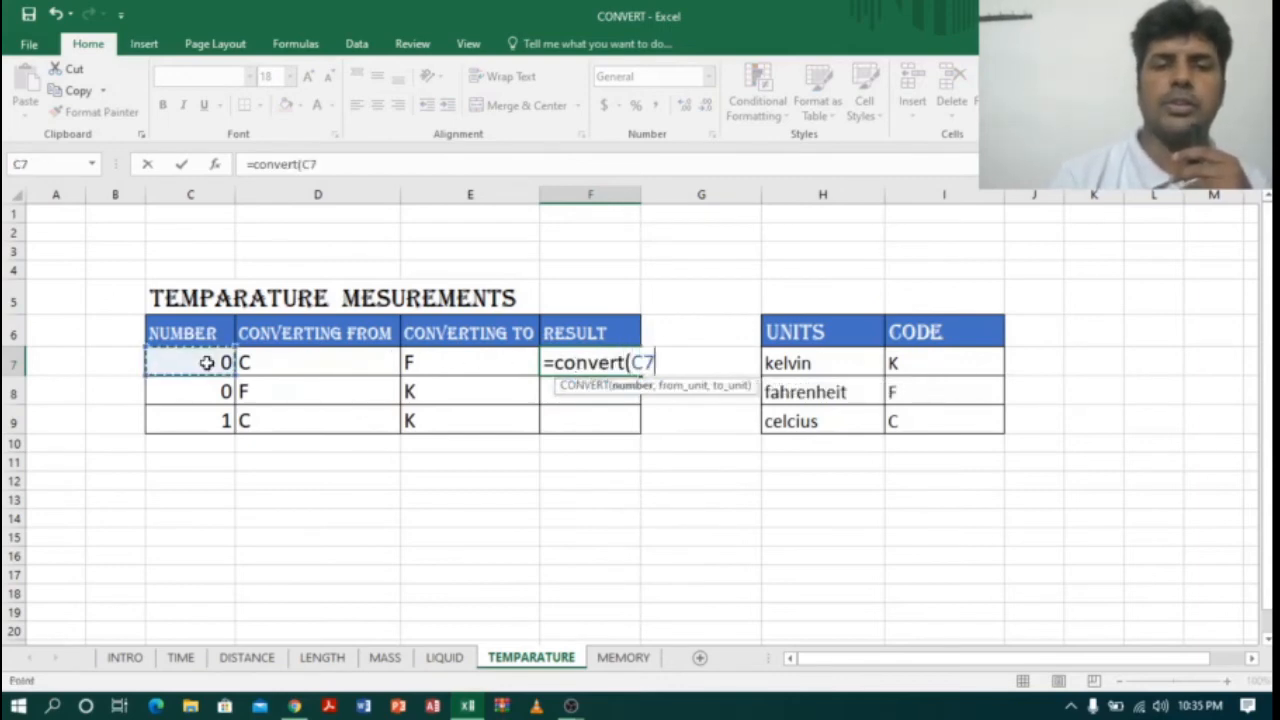
type(",")
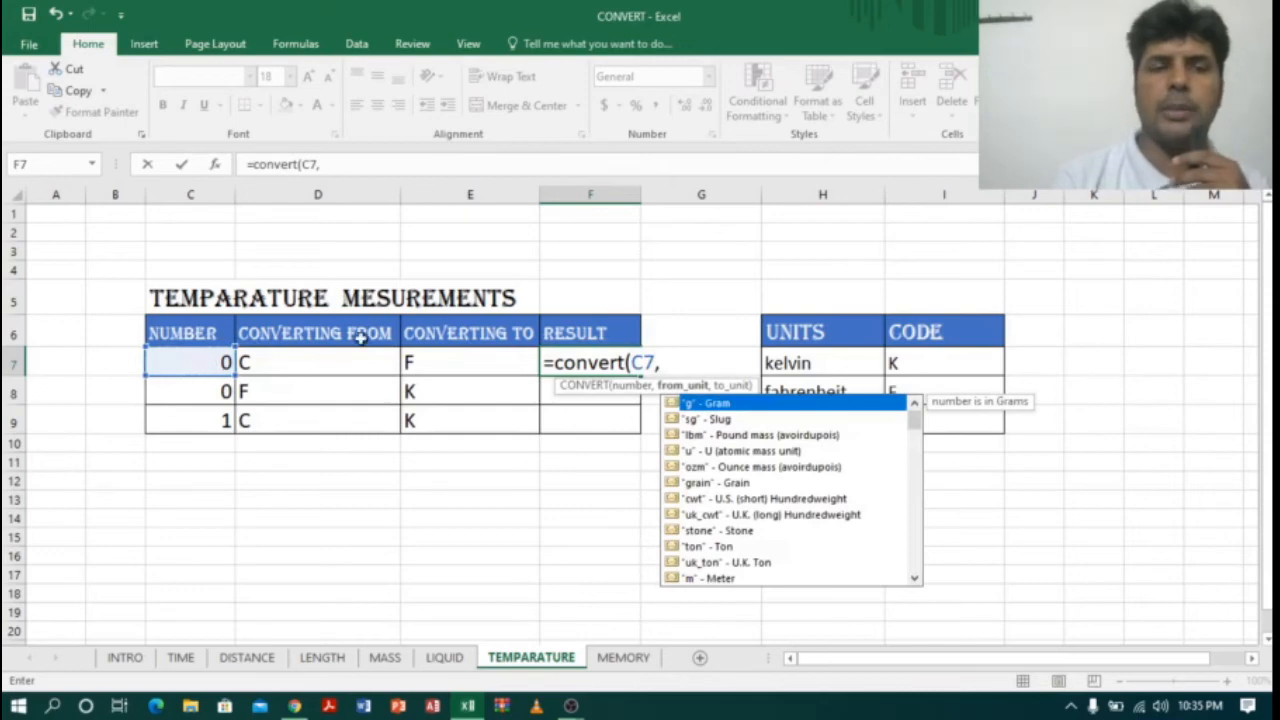
left_click(343, 367)
type(",")
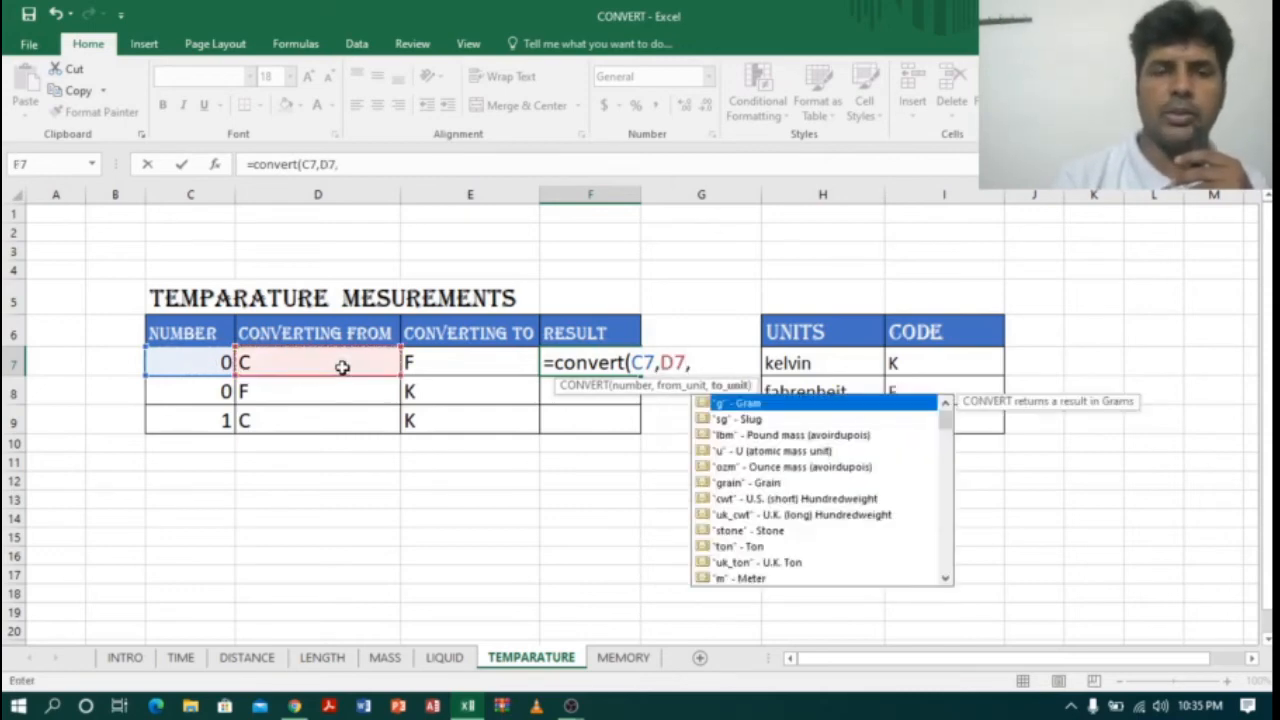
left_click(459, 361)
type(")")
key("Return")
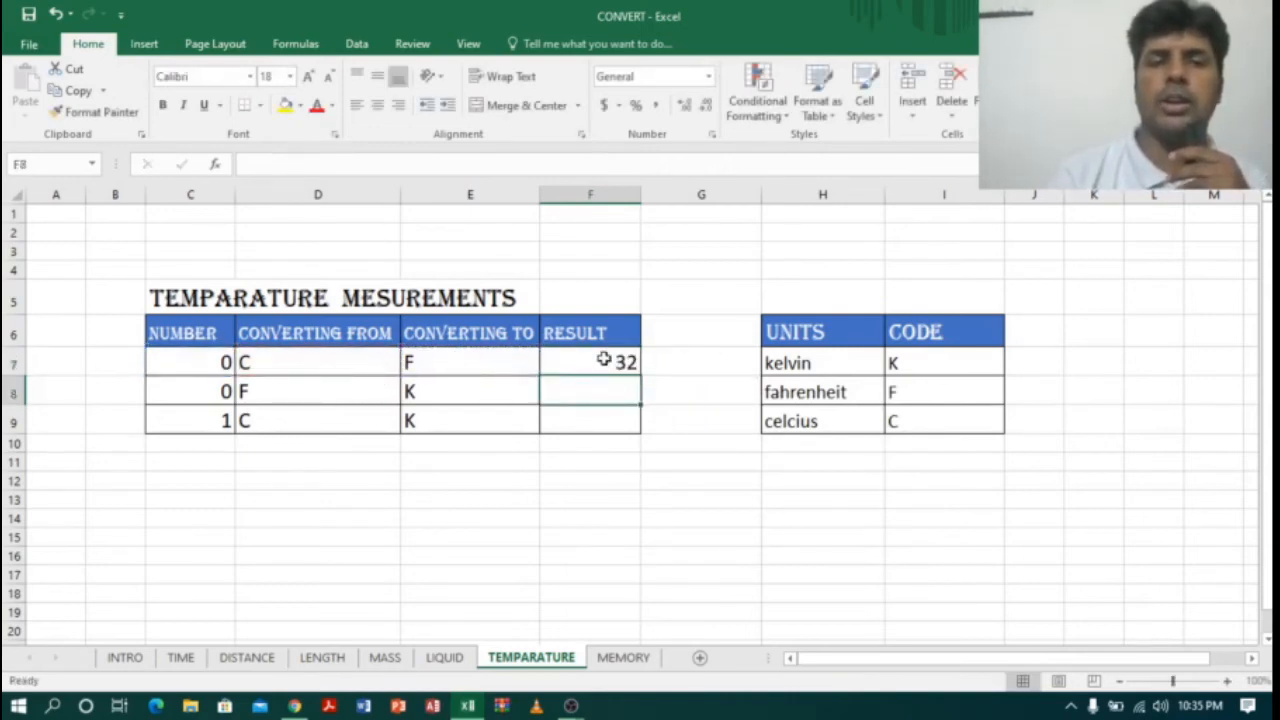
Step: Fill the F7 conversion formula down the temperature result column through F9
left_click(189, 370)
left_click(622, 360)
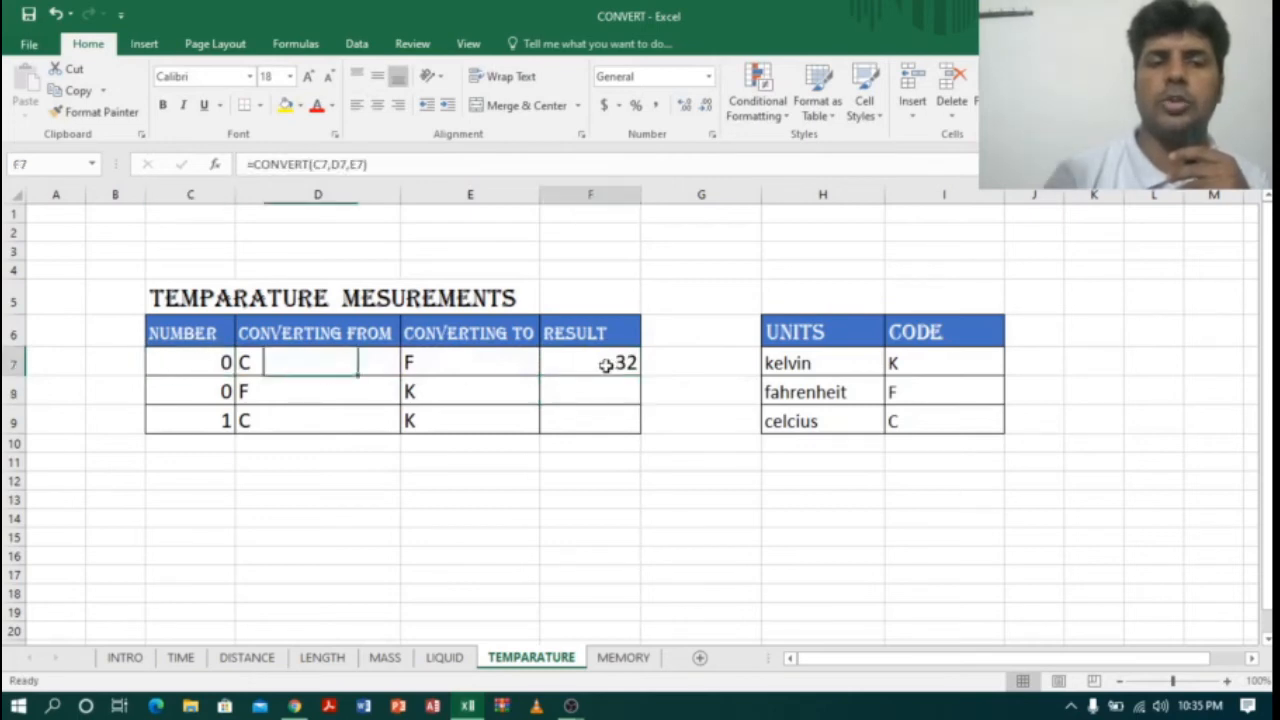
left_click_drag(645, 375, 642, 432)
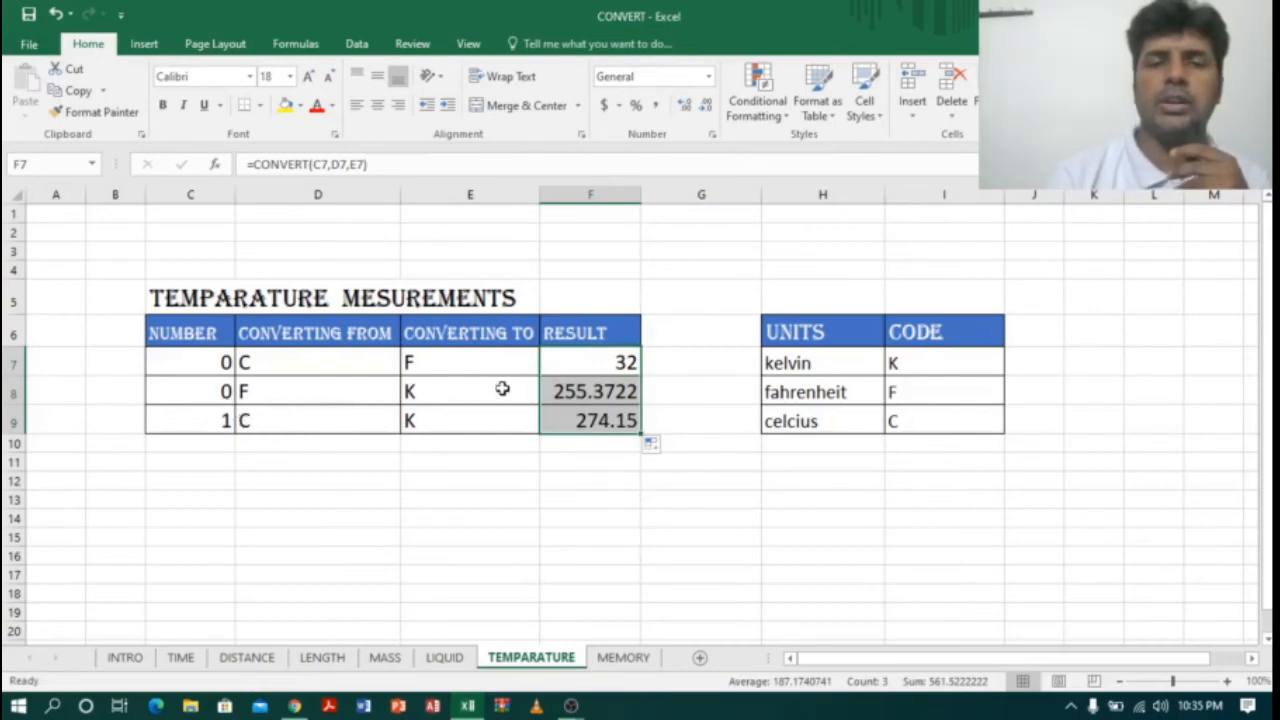
Step: Replace the from unit in D7 with a lowercase c and check the result in F7
left_click_drag(257, 371, 445, 425)
left_click(283, 363)
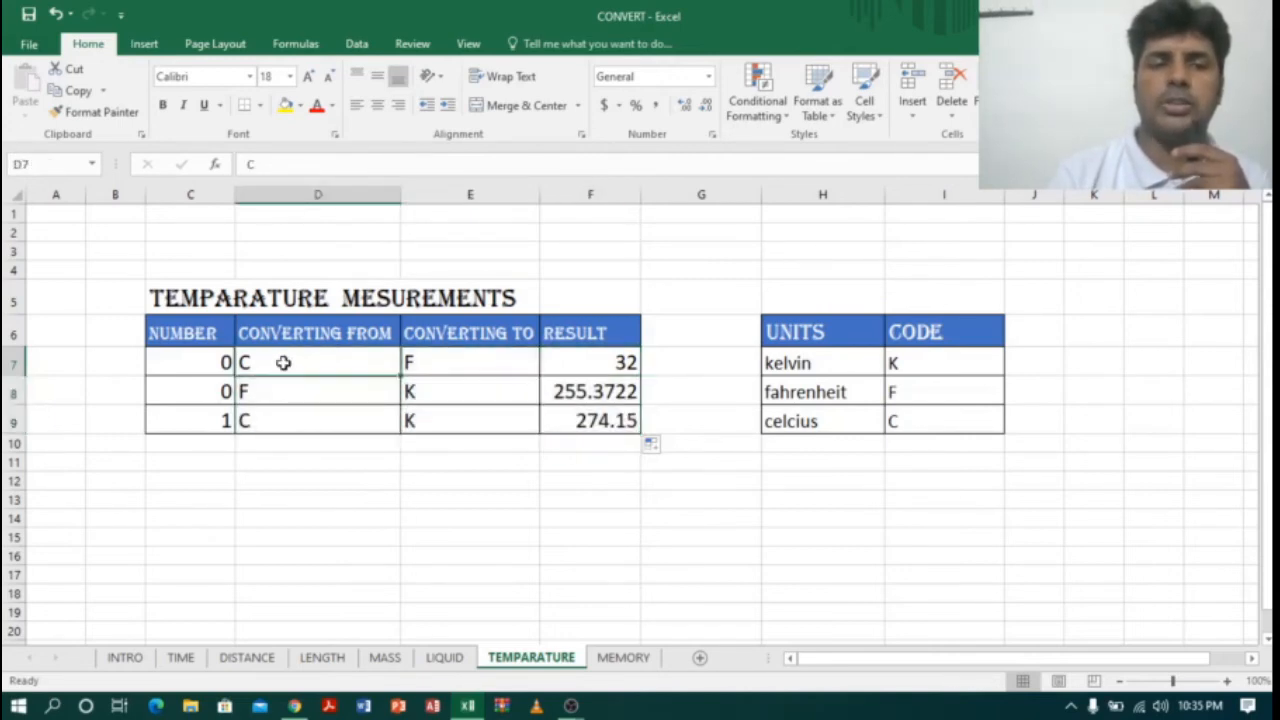
double_click(280, 370)
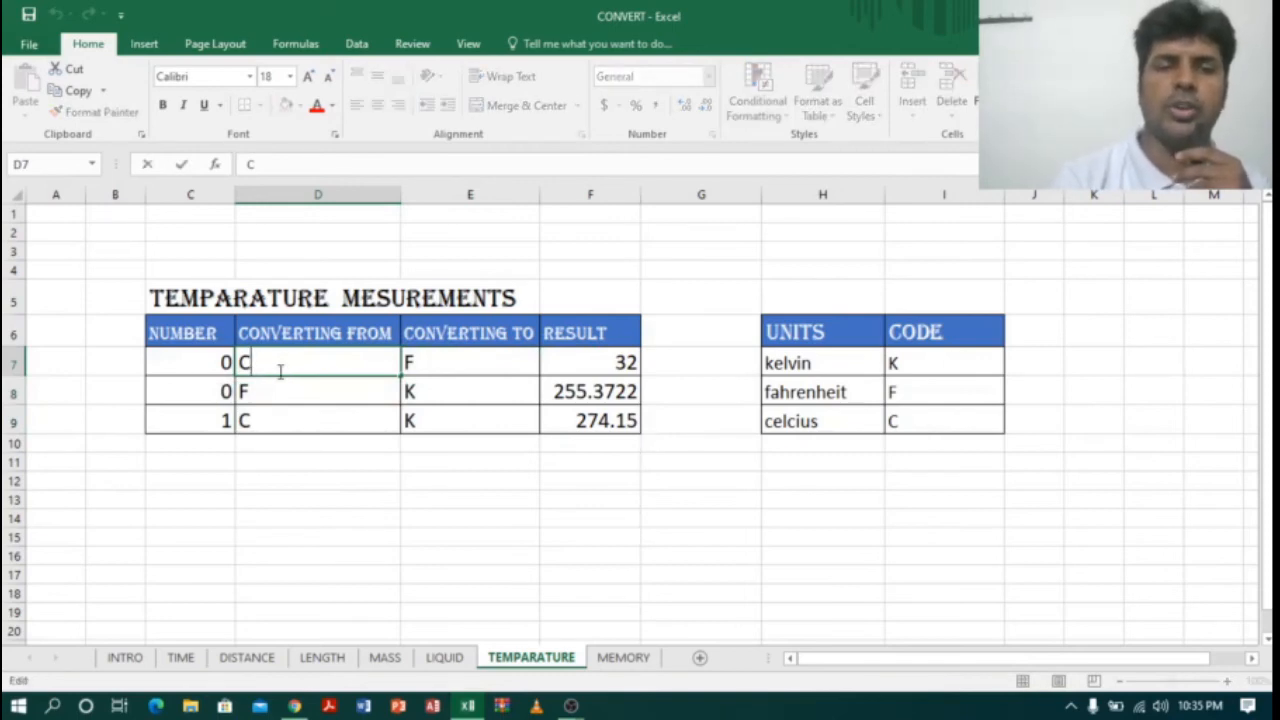
key("BackSpace")
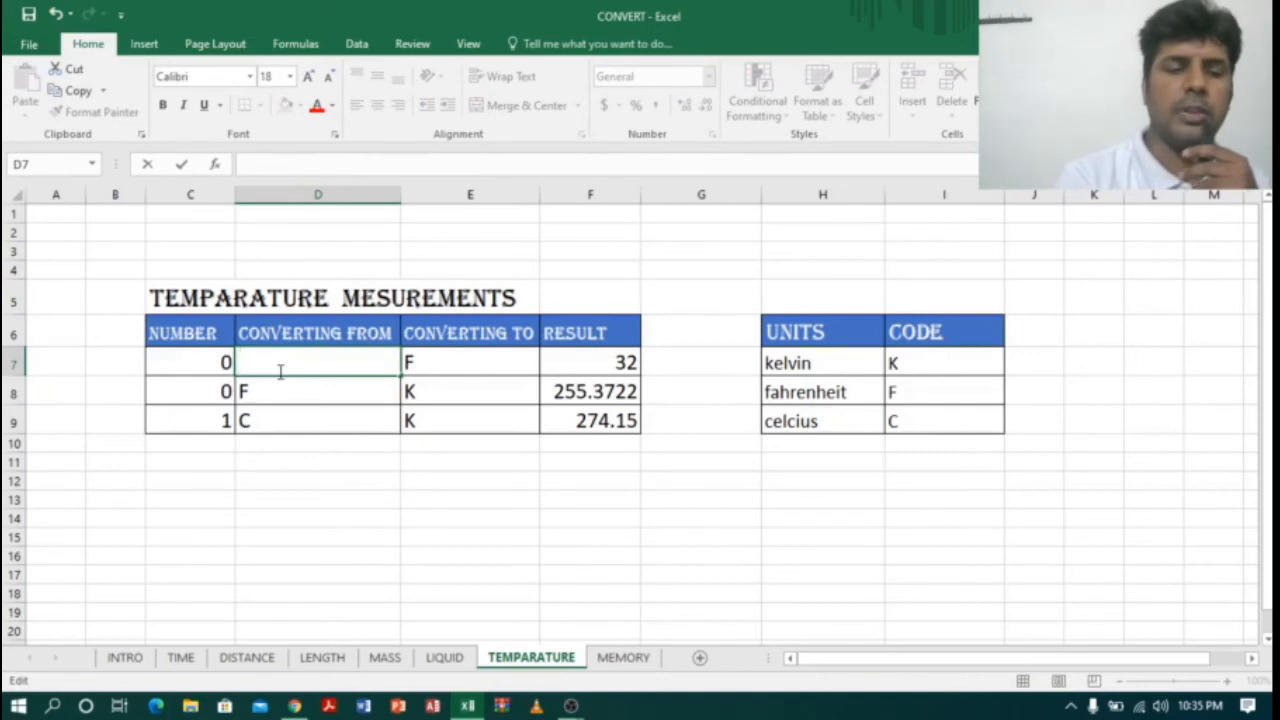
key("Return")
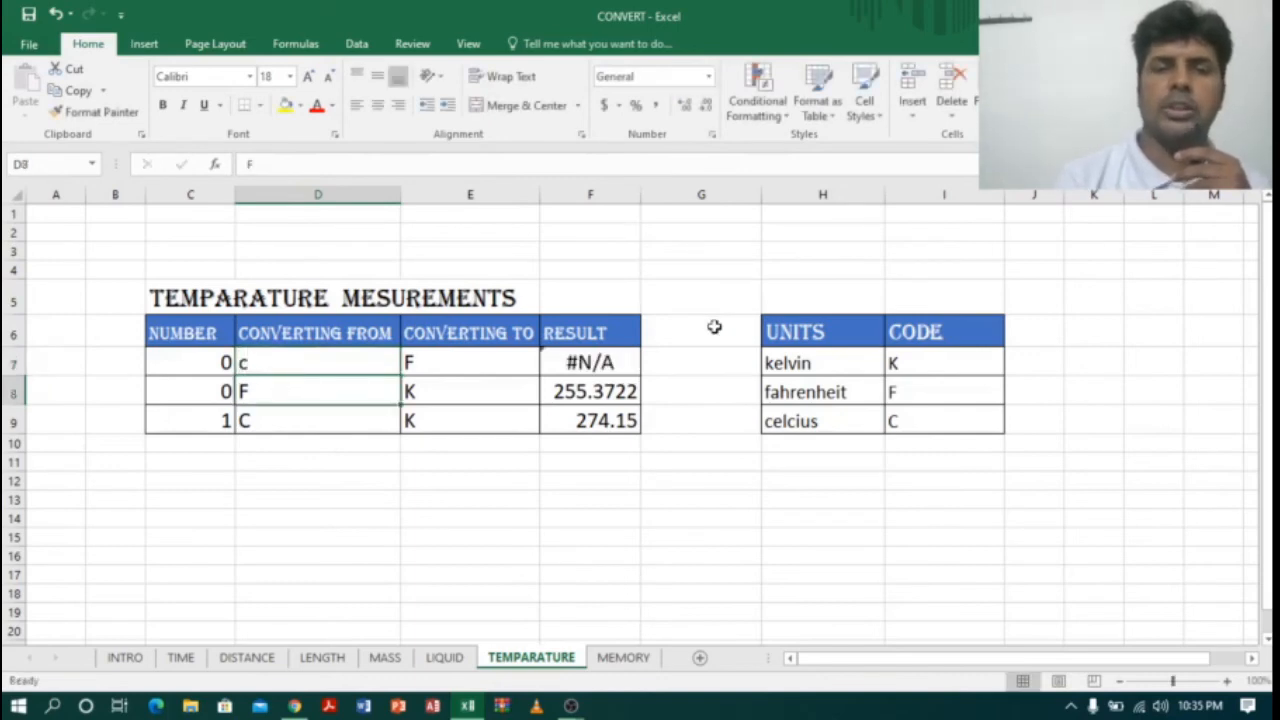
left_click(596, 366)
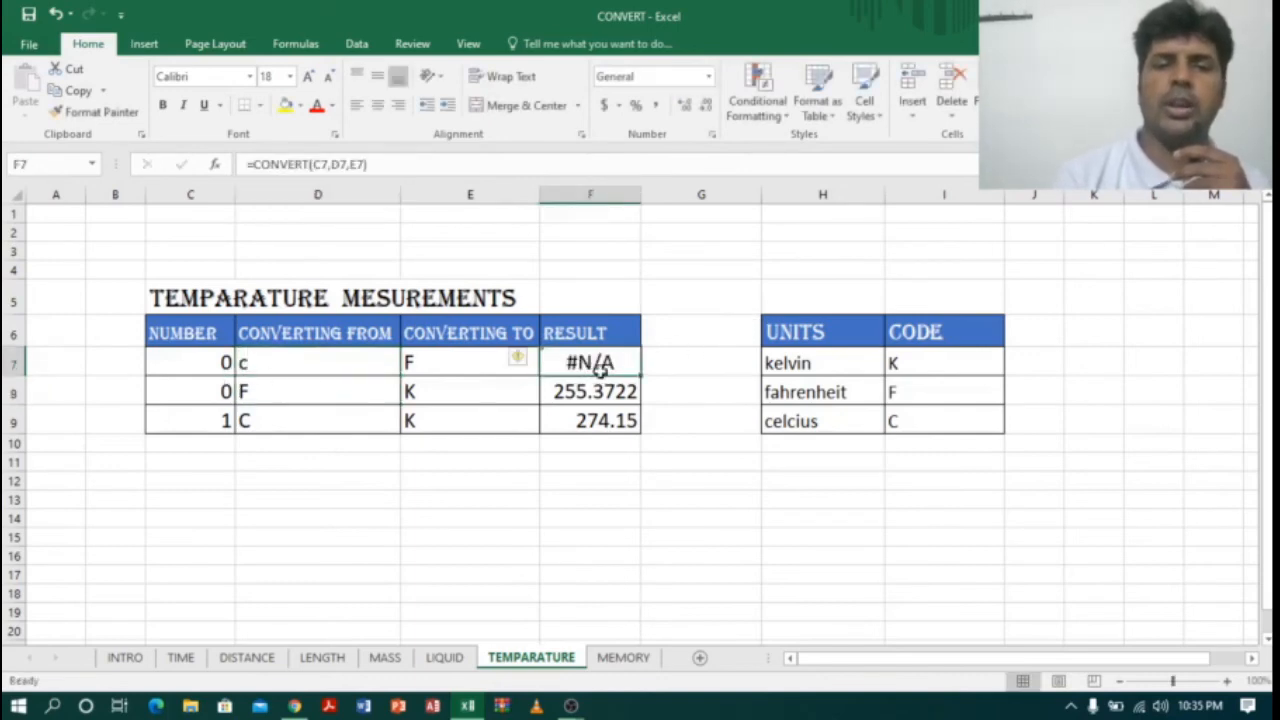
Step: Set the from unit in D7 back to uppercase C, then check F7 and the unit codes in I7:I9
left_click(265, 366)
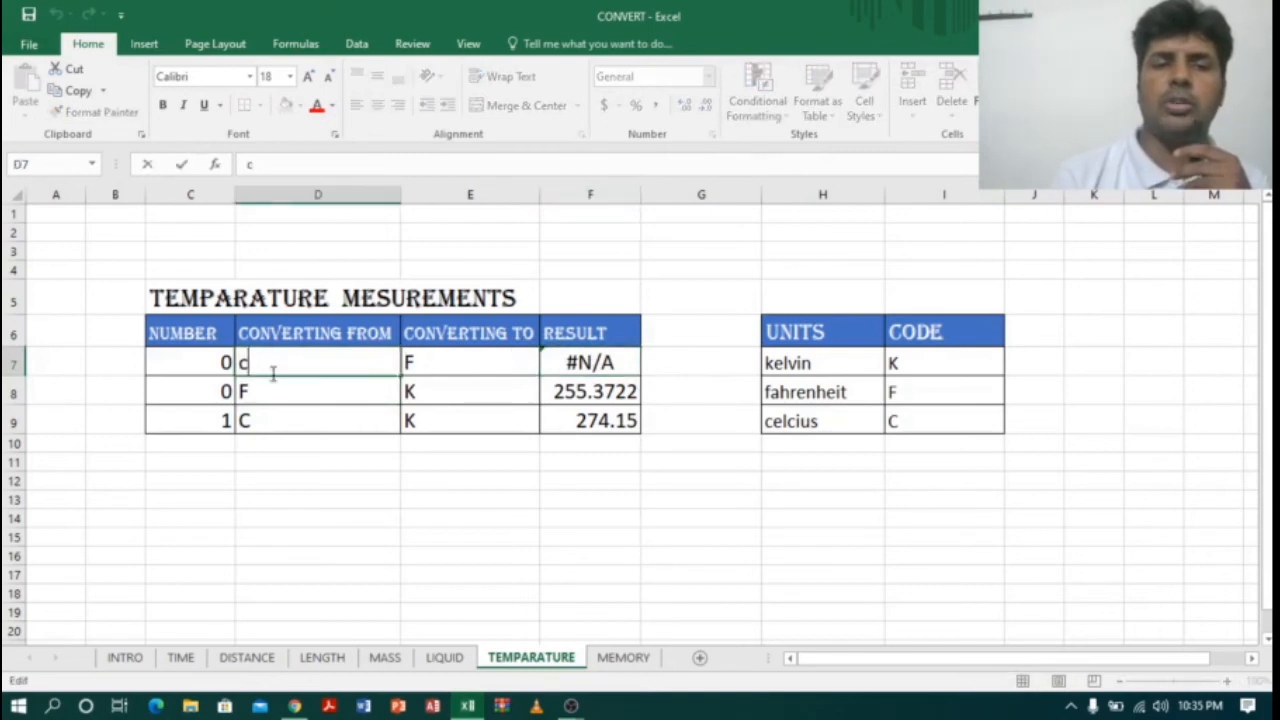
key("BackSpace")
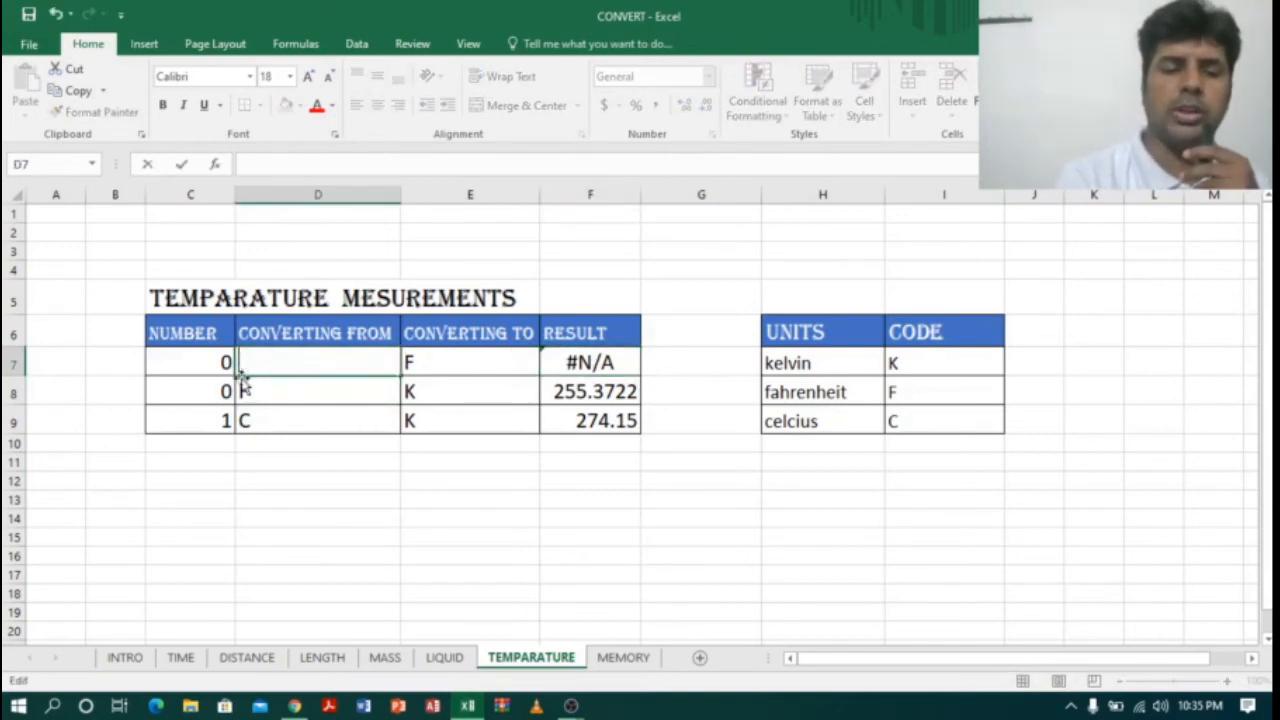
type("C")
key("Return")
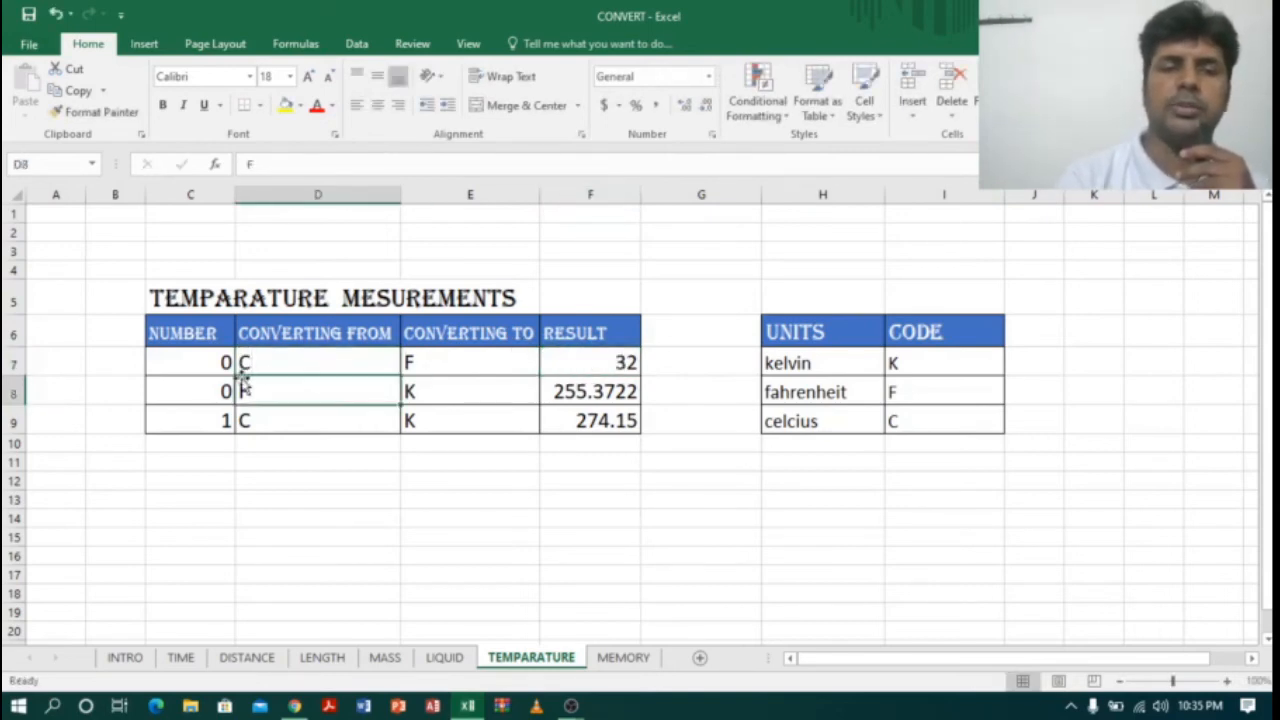
left_click(612, 362)
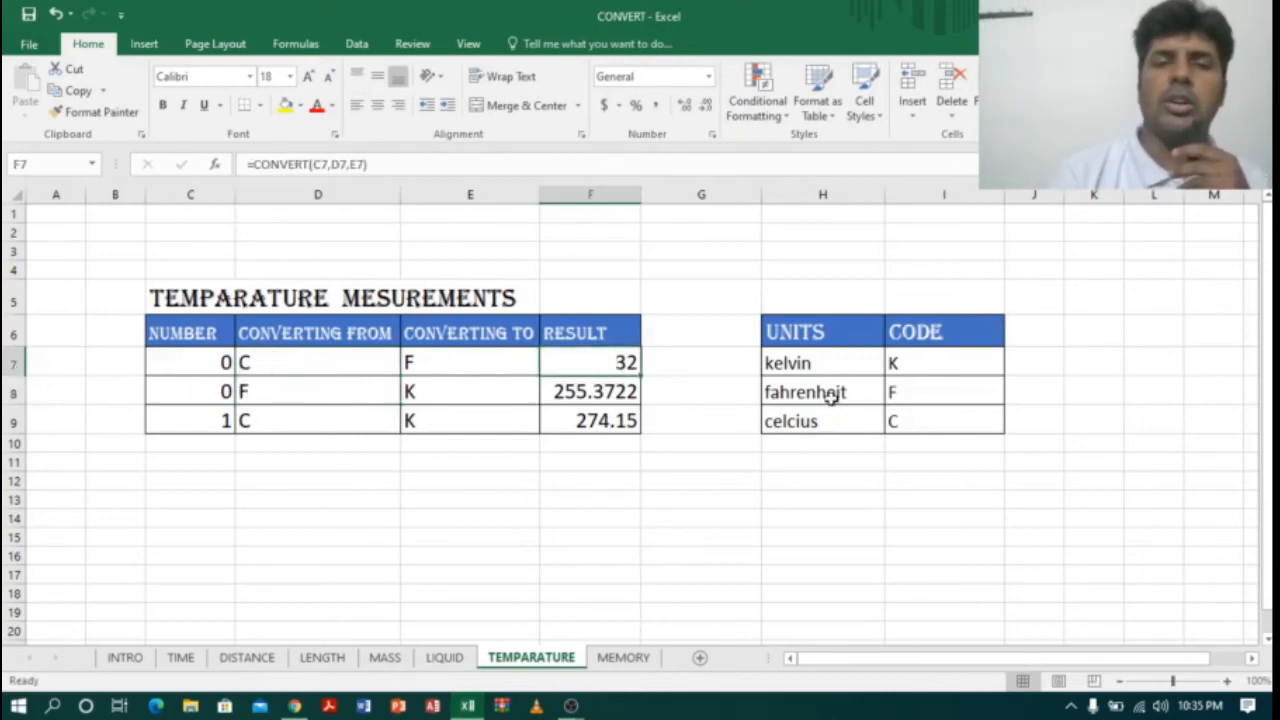
left_click_drag(949, 363, 951, 414)
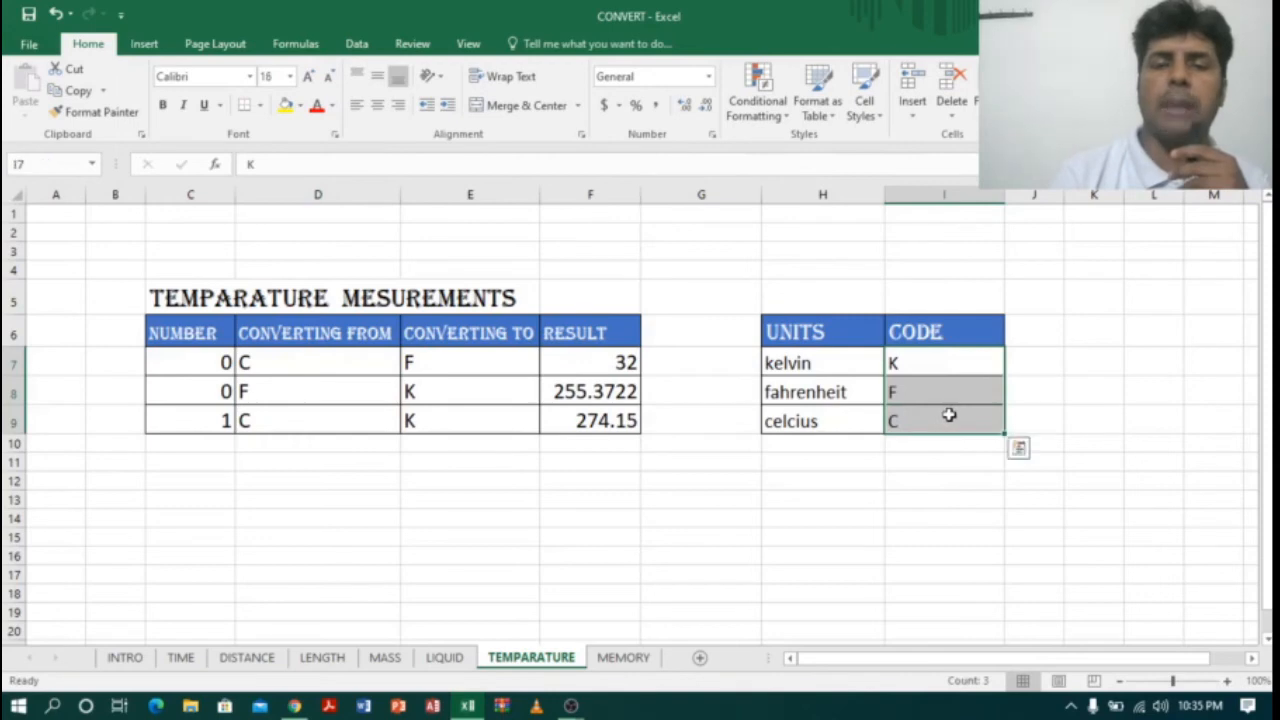
Step: Switch to the MEMORY sheet and examine the memory units from tera byte to bit in H7:H12
left_click(610, 576)
left_click(630, 659)
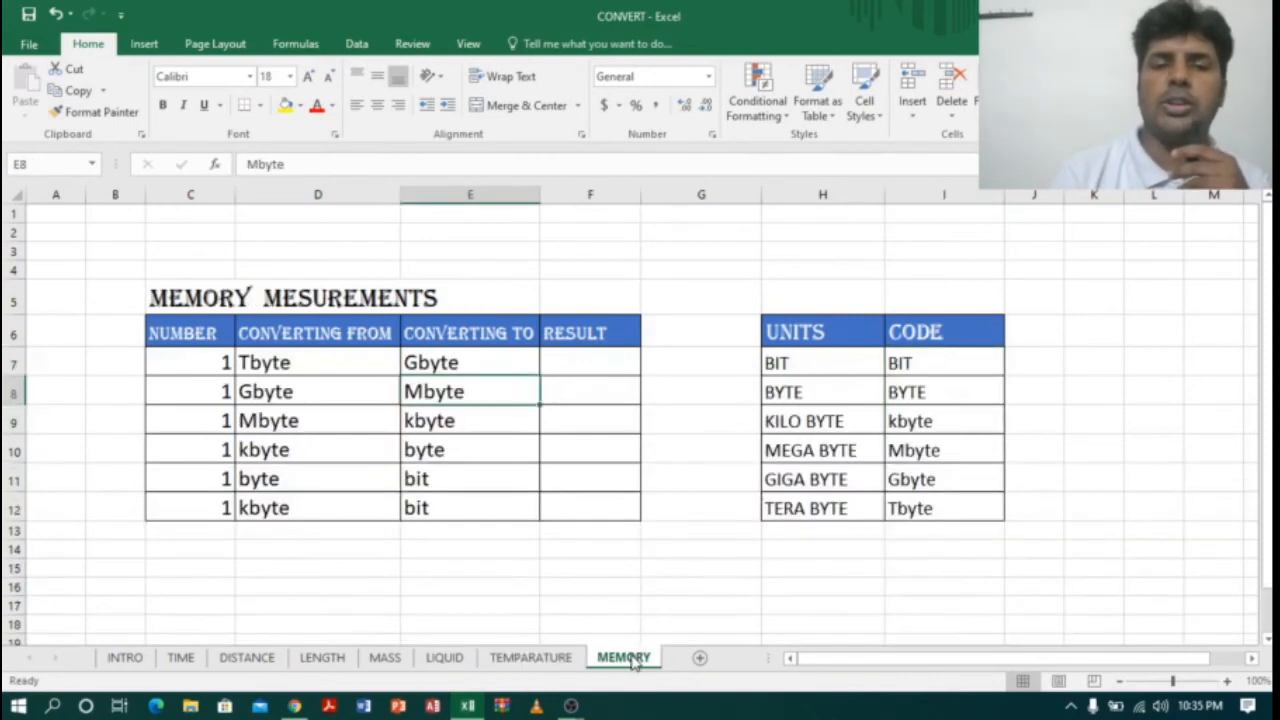
left_click(340, 370)
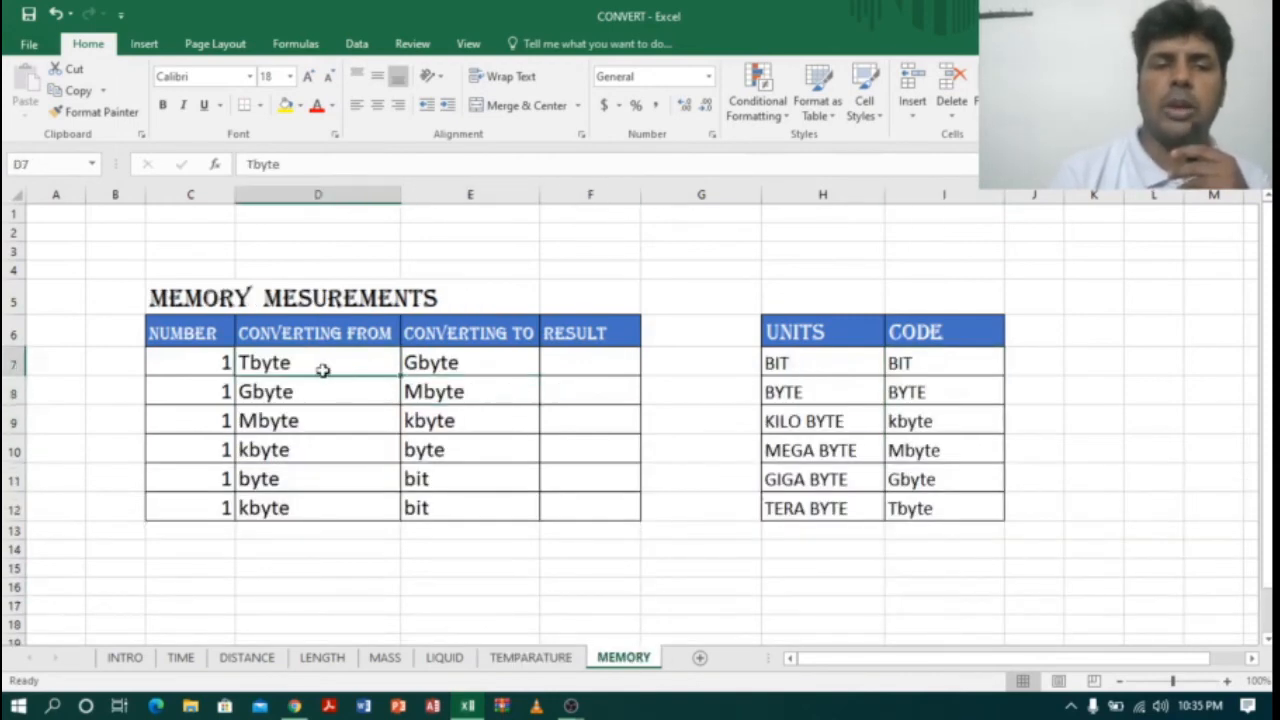
left_click(834, 505)
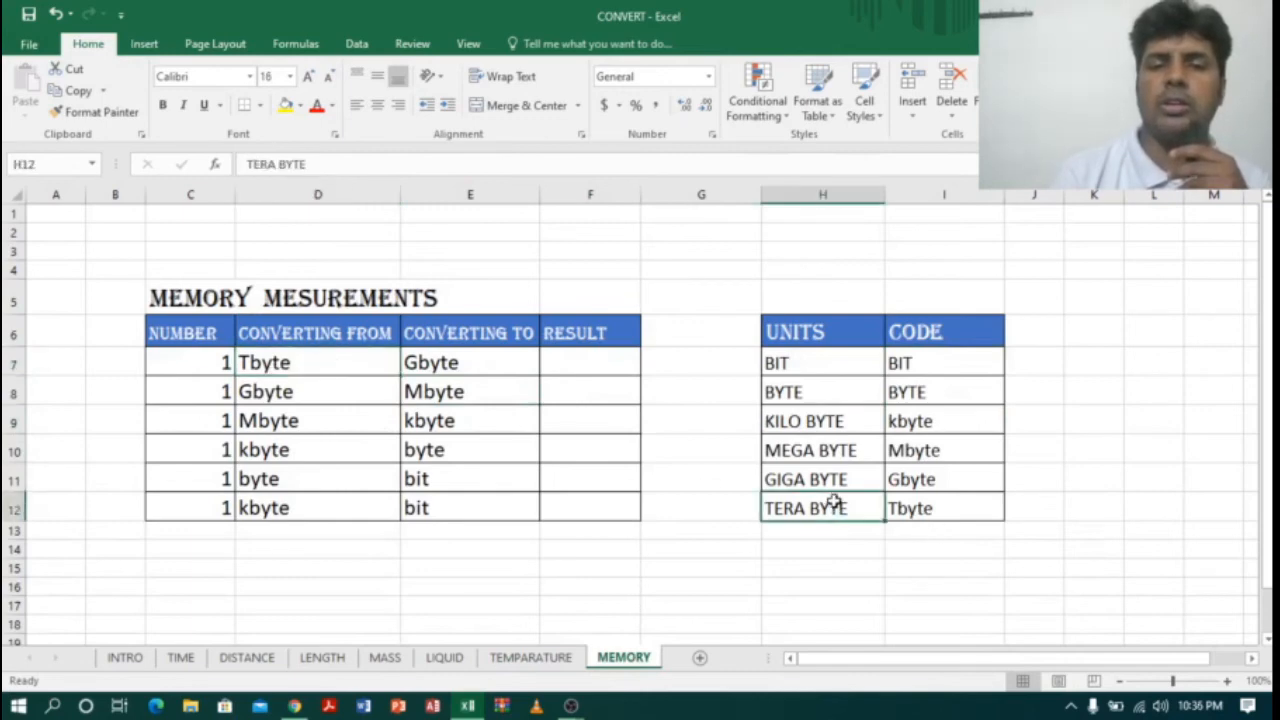
left_click(835, 482)
left_click(835, 450)
left_click(837, 416)
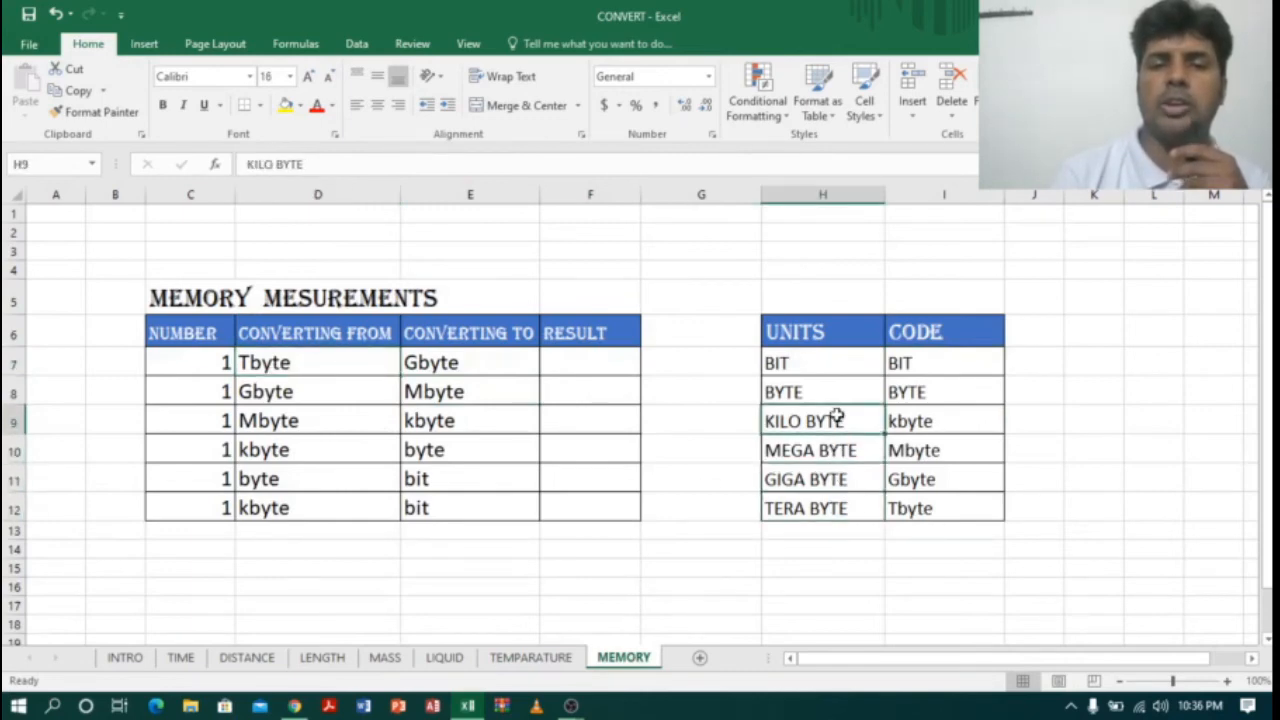
left_click(836, 393)
left_click(834, 364)
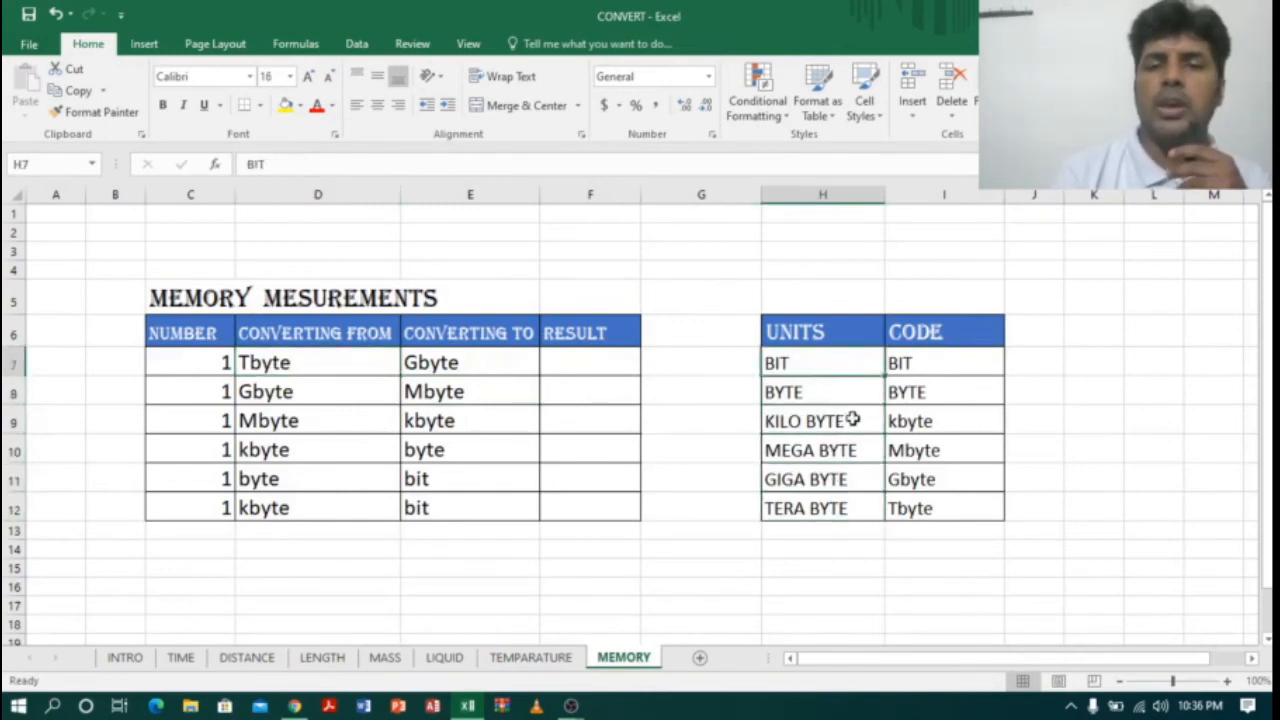
Step: Change the unit codes to lowercase bit in I7 and byte in I8
left_click(952, 367)
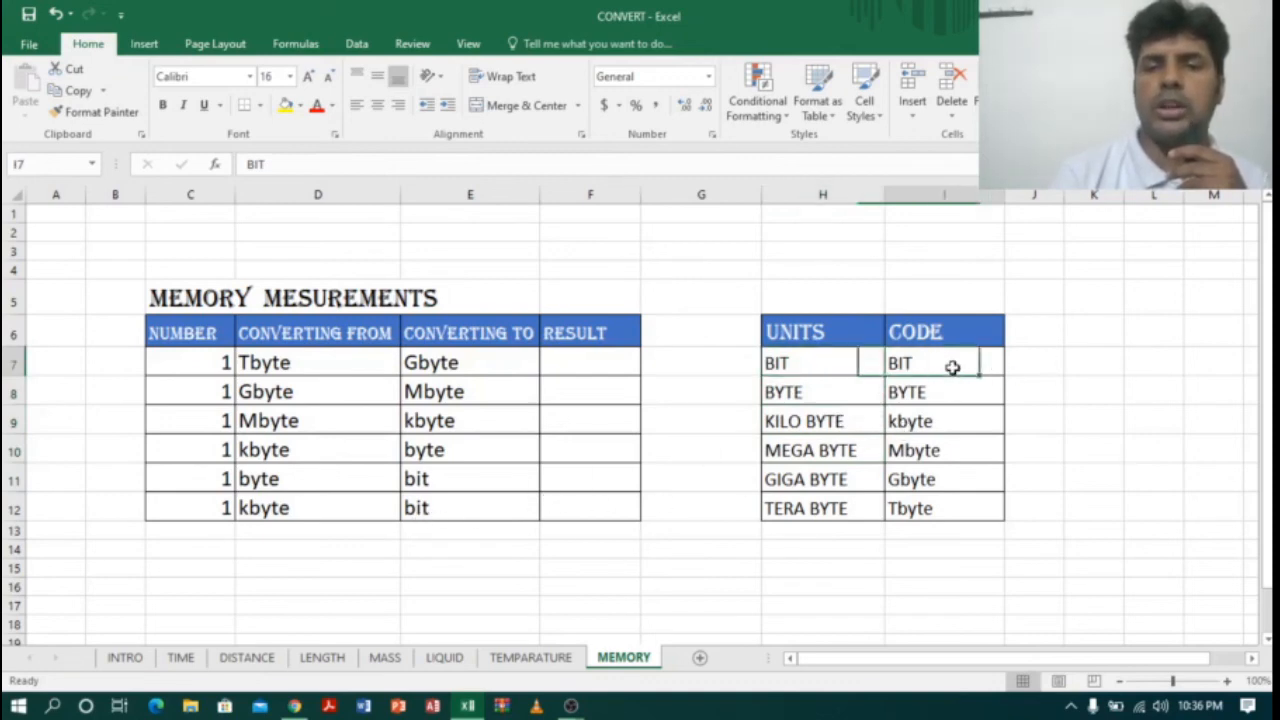
type("BIT")
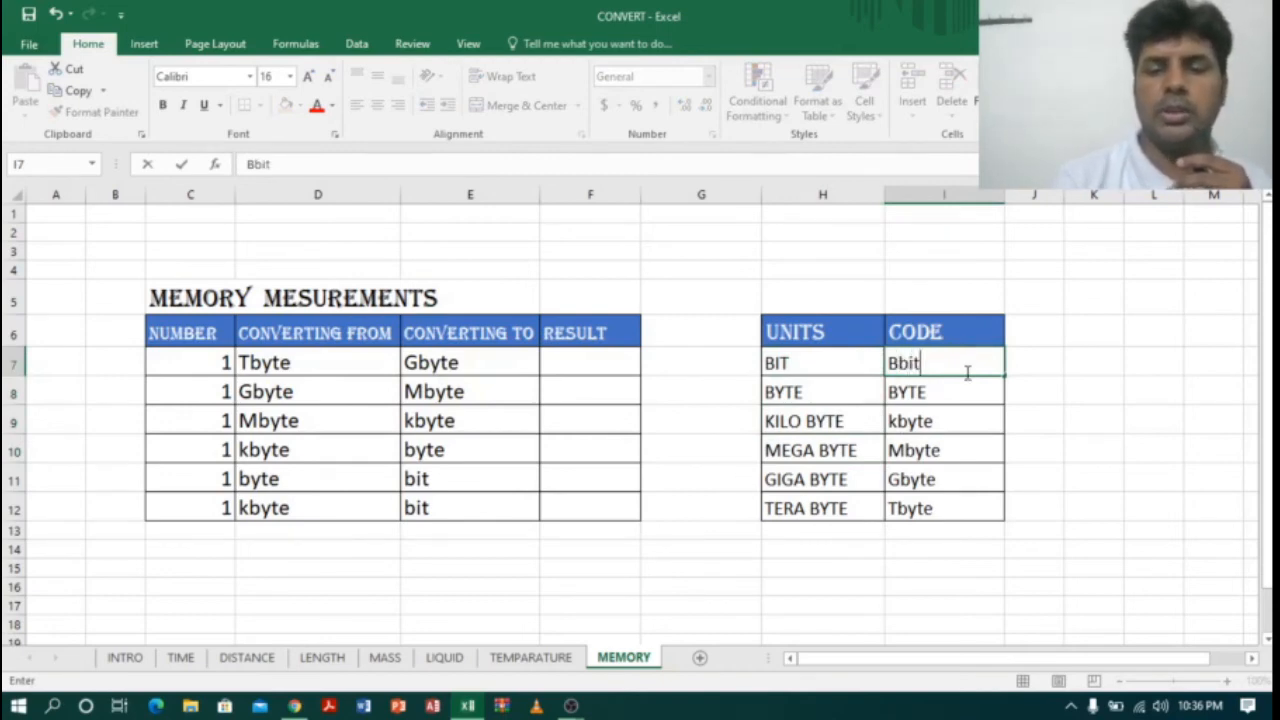
key("BackSpace")
key("BackSpace")
key("BackSpace")
type("bit")
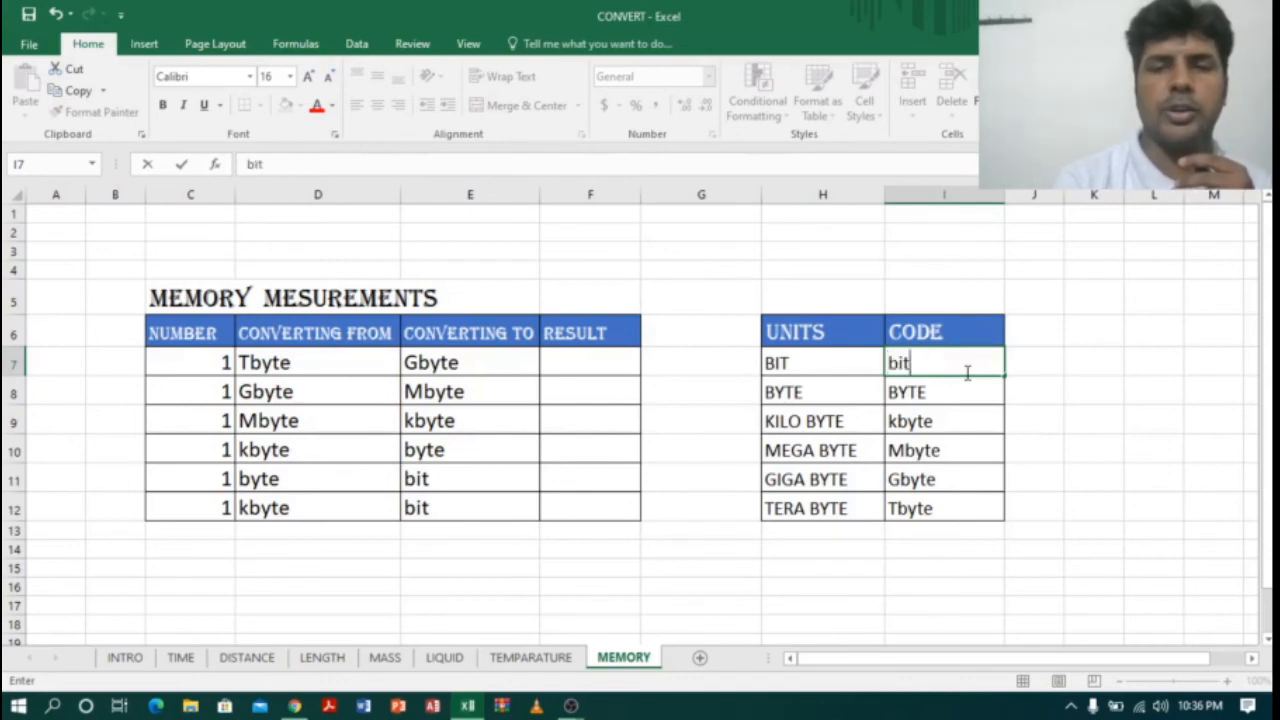
left_click(928, 396)
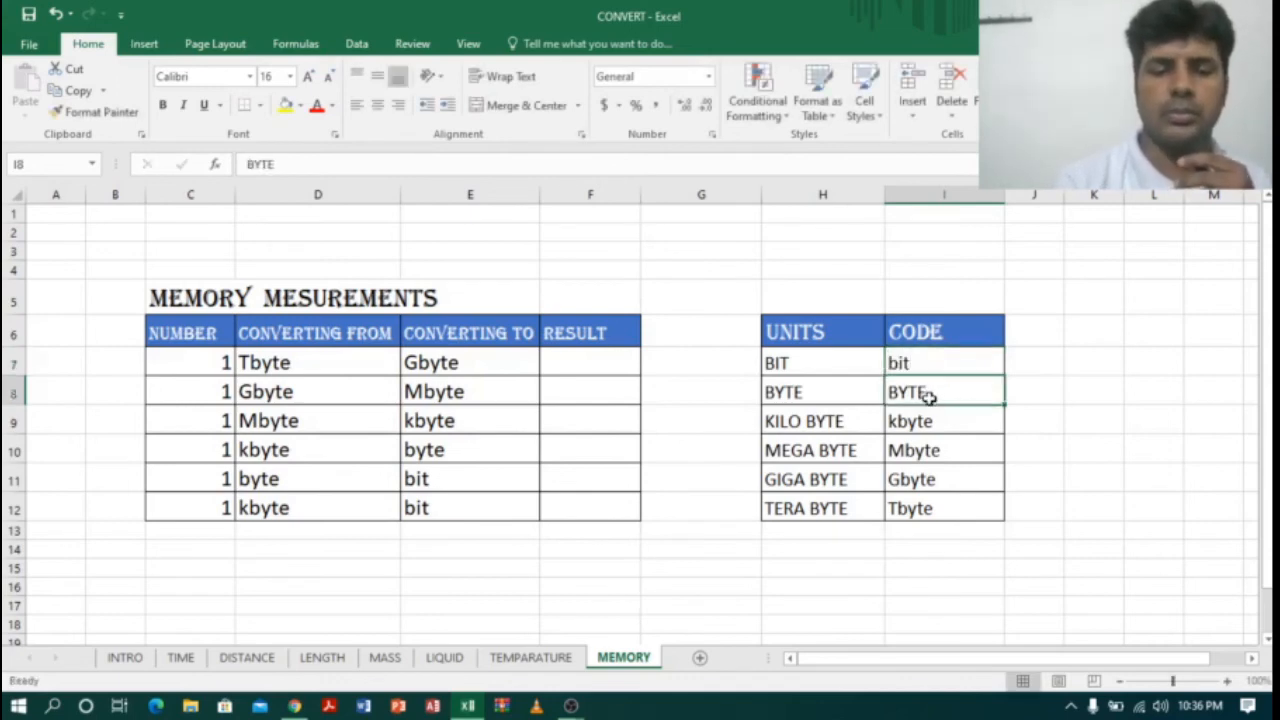
type("byte")
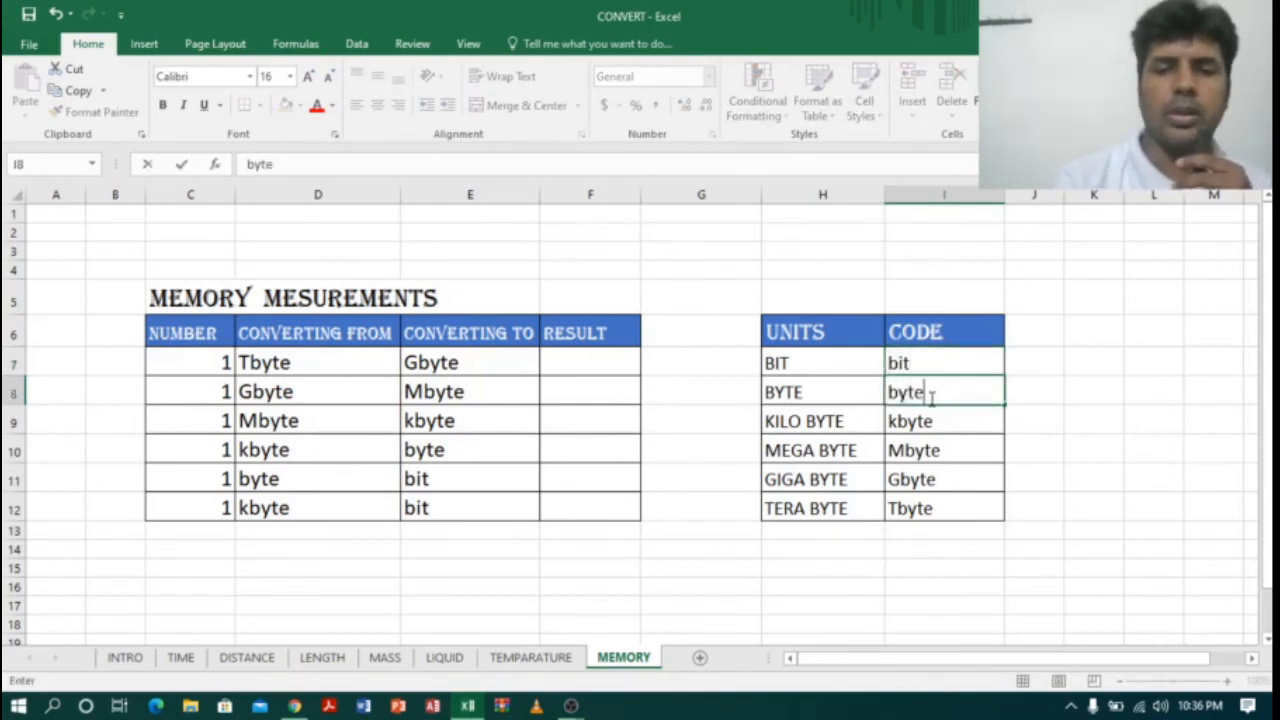
left_click(527, 432)
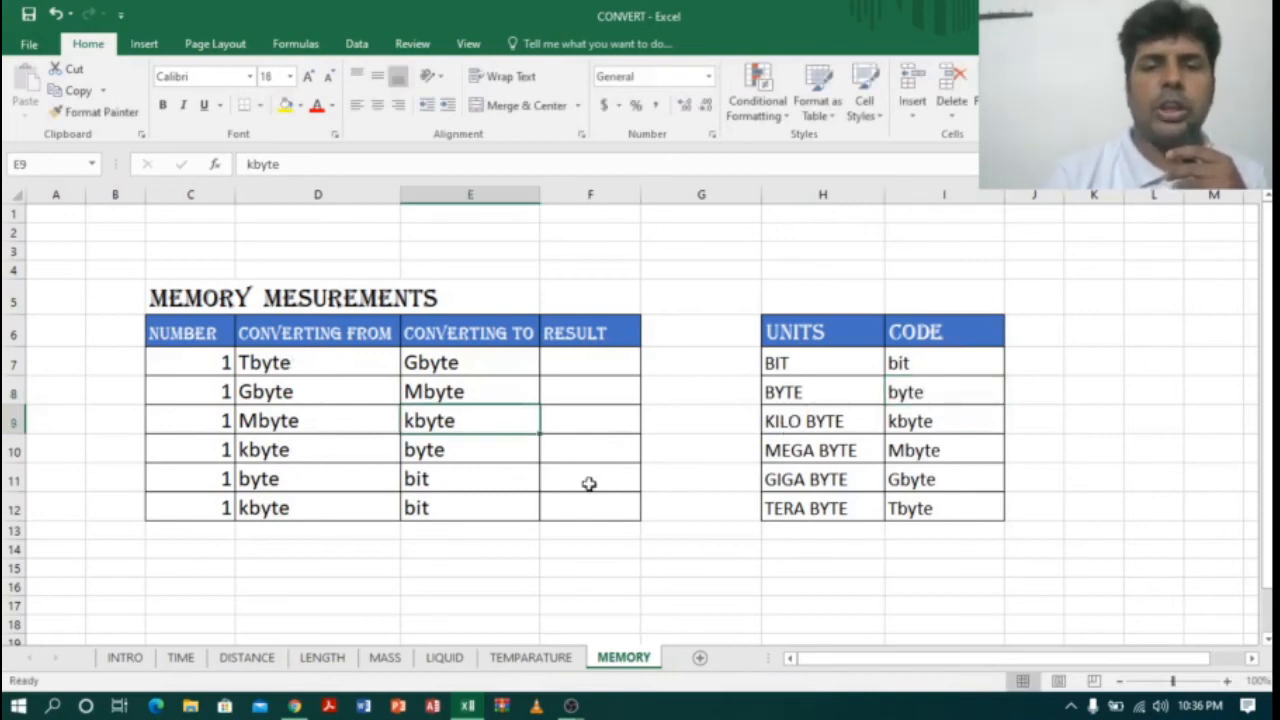
Step: Examine the from and to units of the memory table, from Tbyte in D7 through the target units in E7:E11
left_click(290, 365)
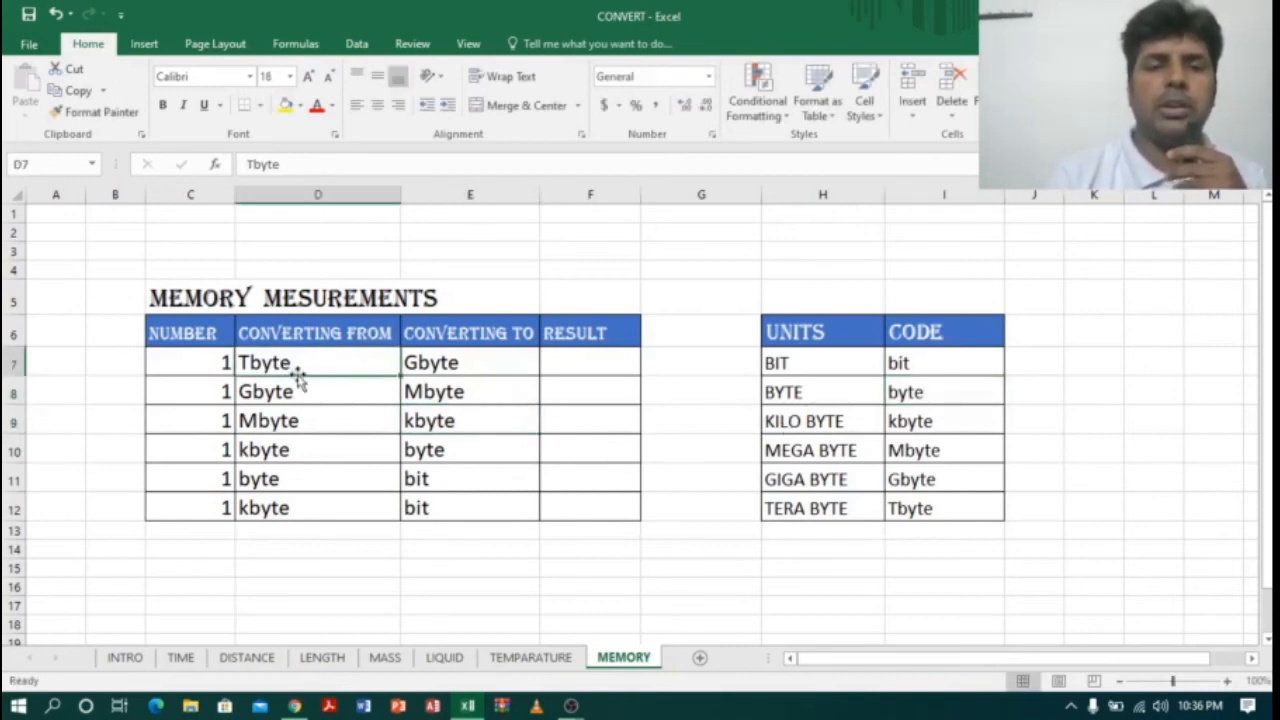
left_click(440, 367)
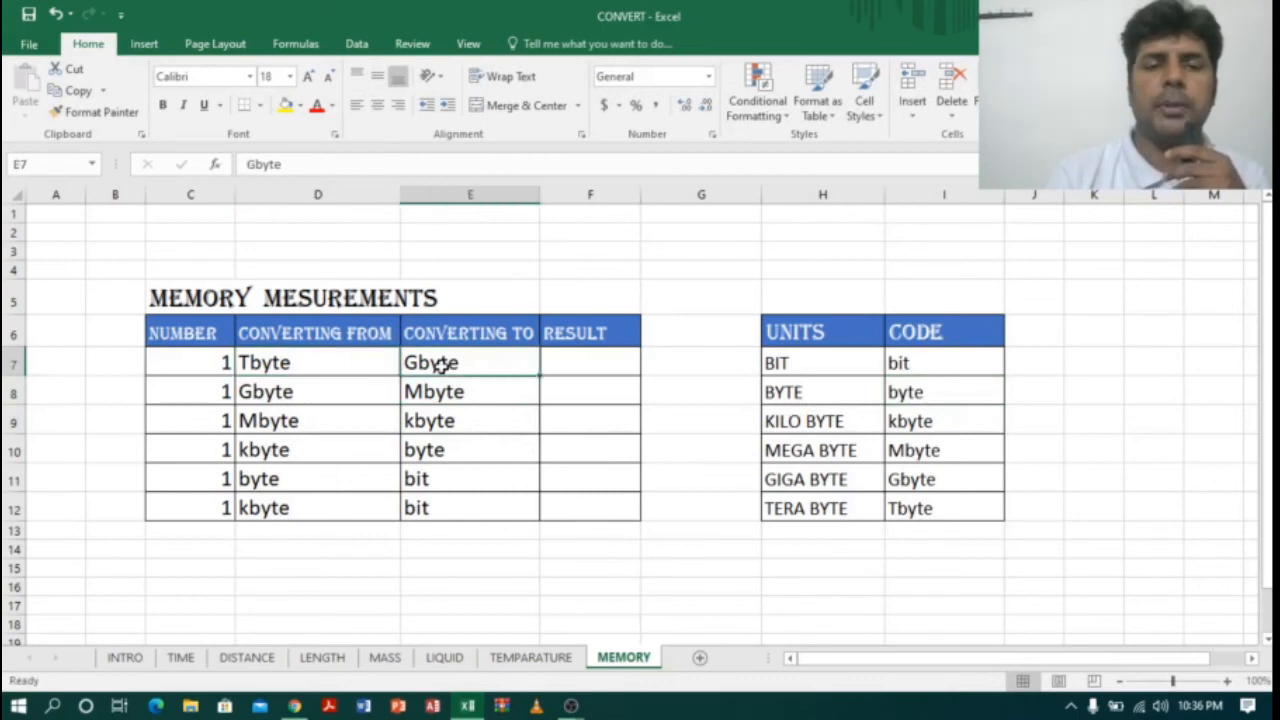
left_click(456, 390)
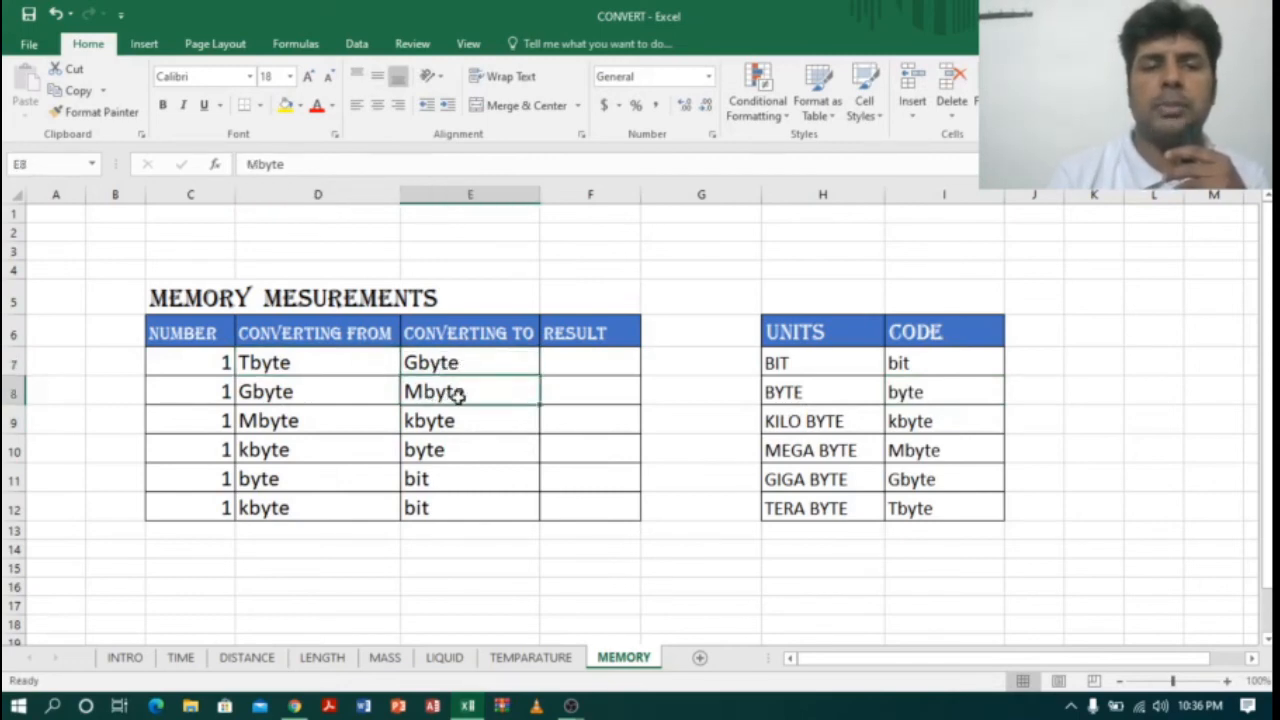
left_click_drag(447, 424, 455, 474)
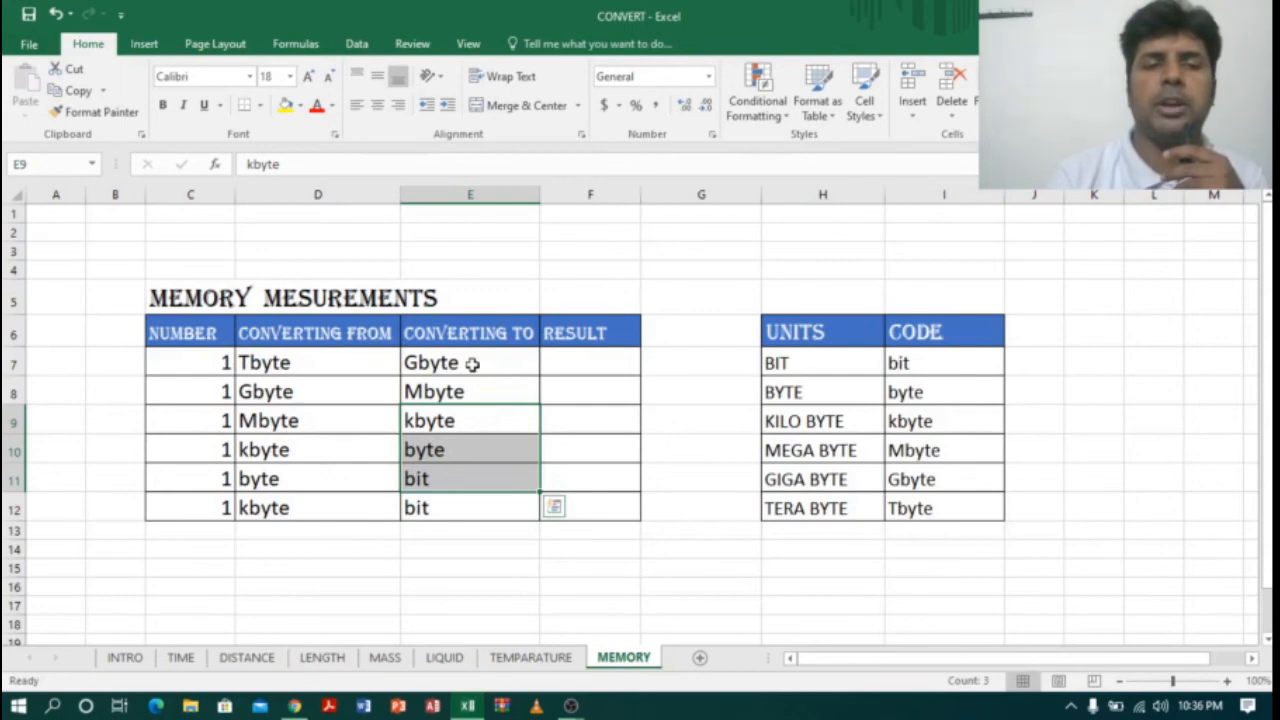
left_click(446, 394)
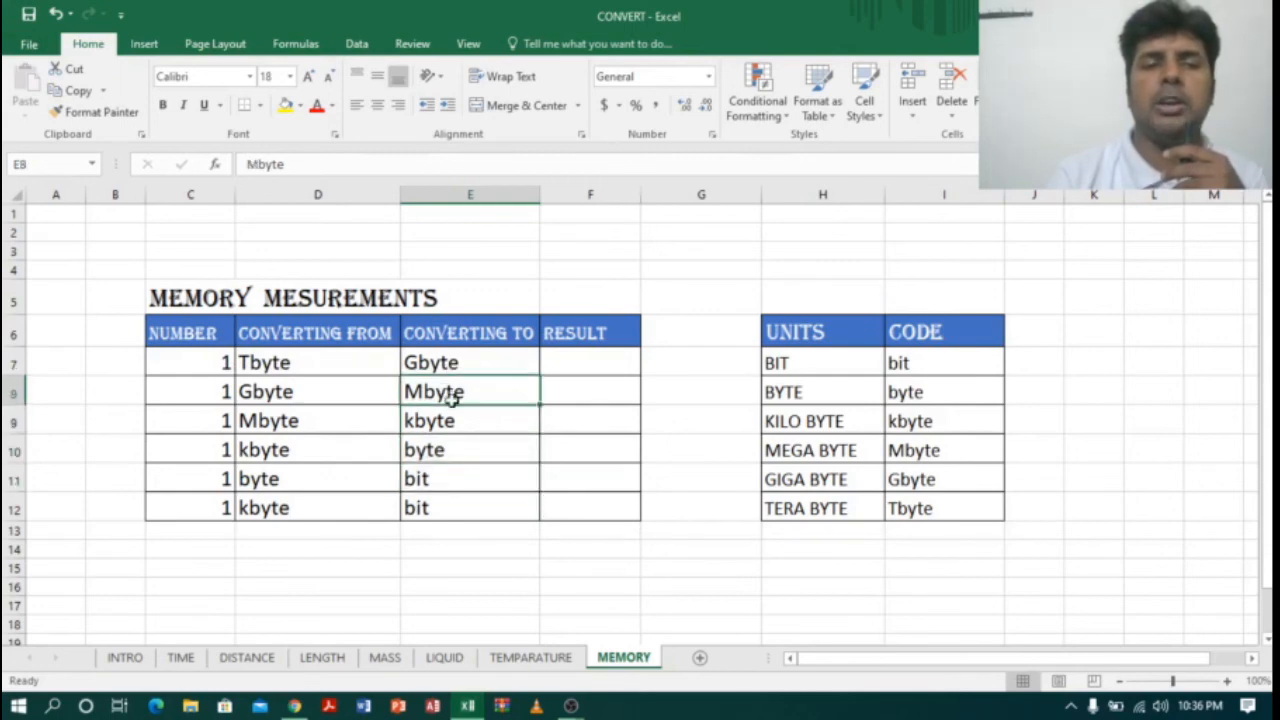
Step: Enter the formula =CONVERT(C7,D7,E7) in F7 to convert the memory value from Tbyte to Gbyte
left_click(581, 368)
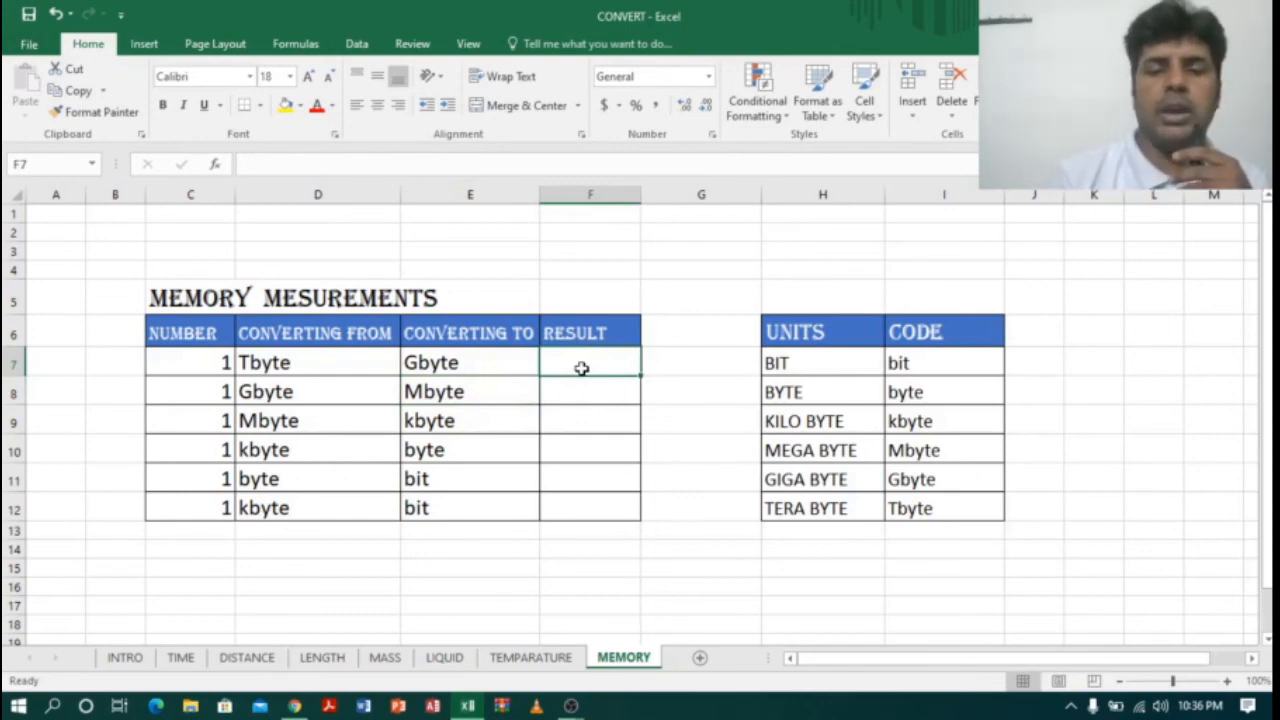
type("=c")
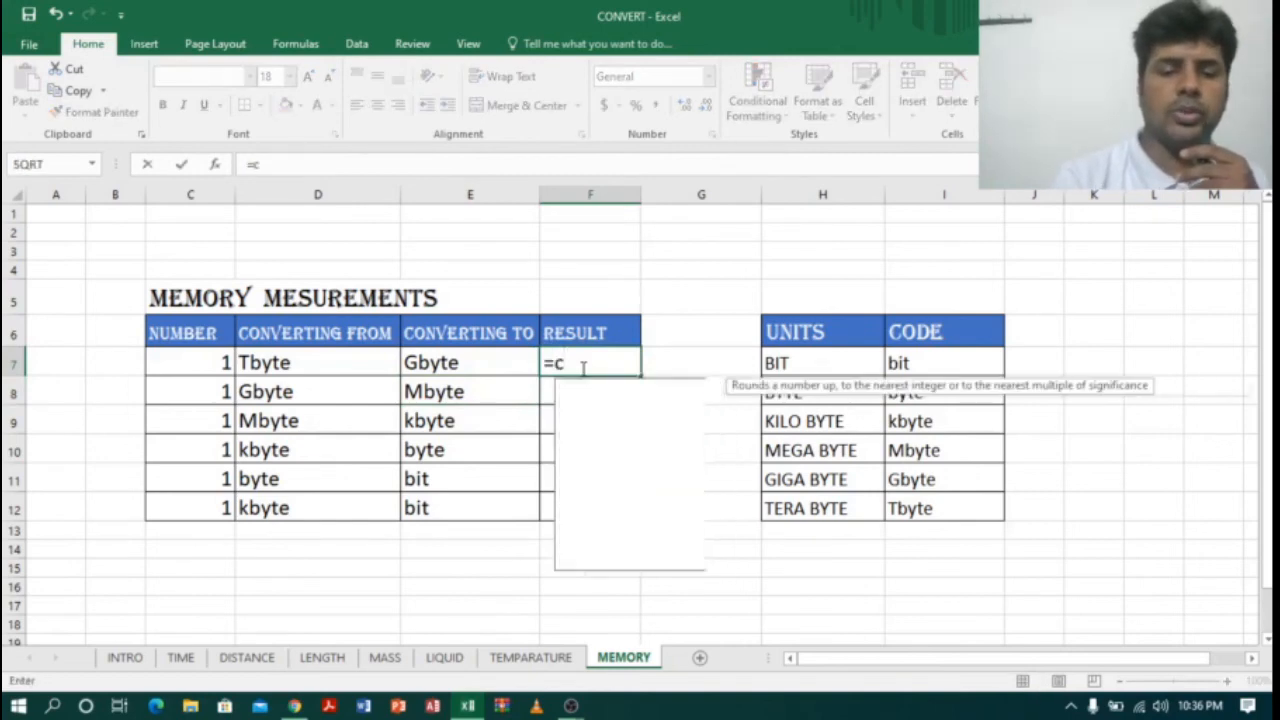
type("onvert")
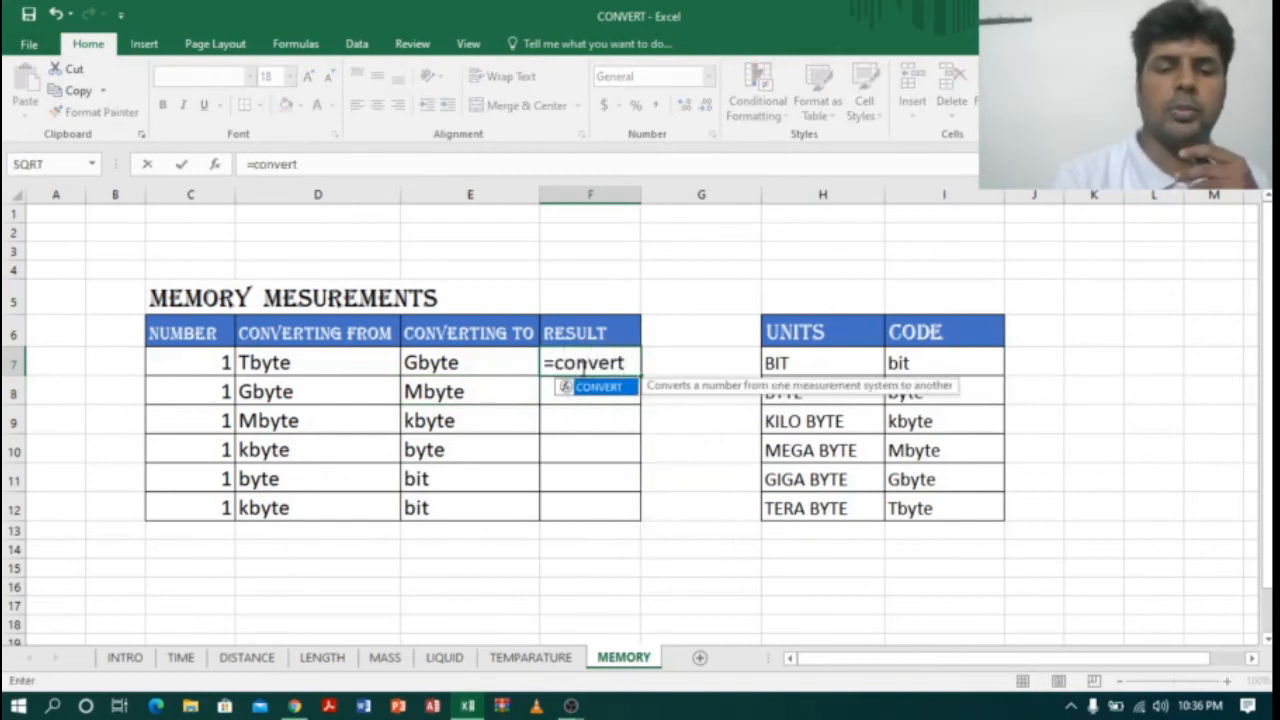
type("(")
left_click(344, 363)
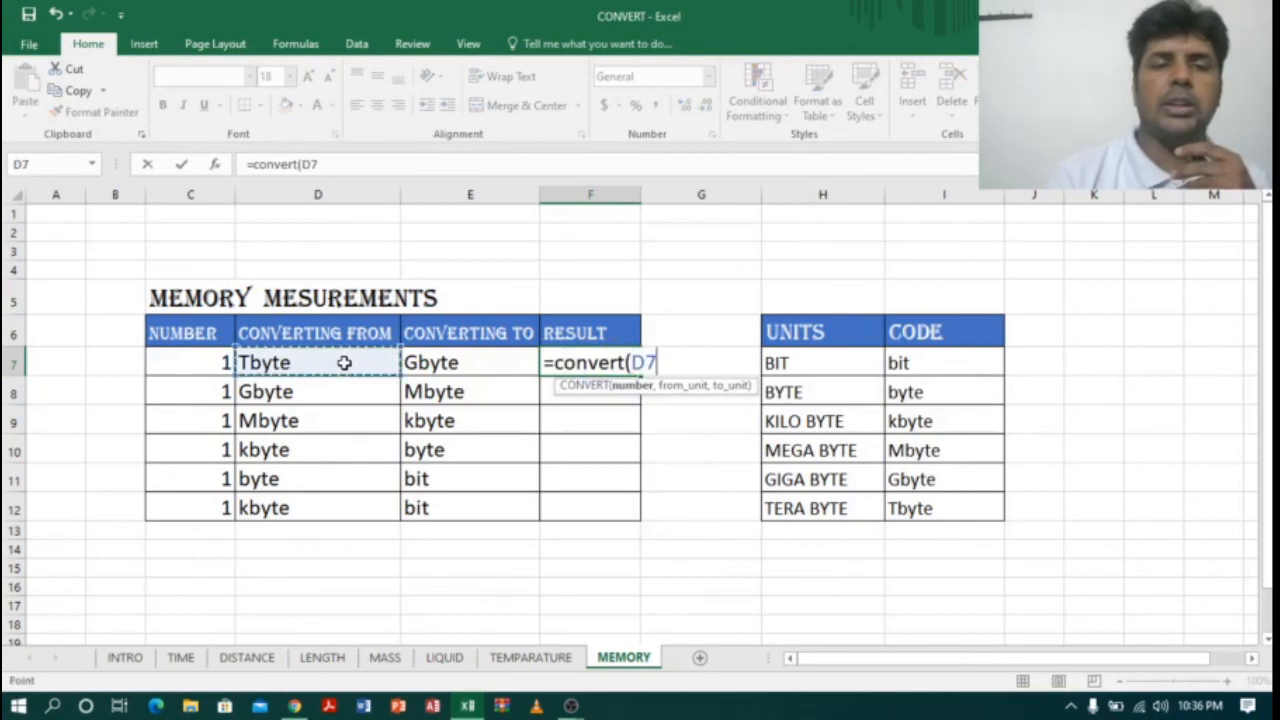
left_click(193, 363)
type(",")
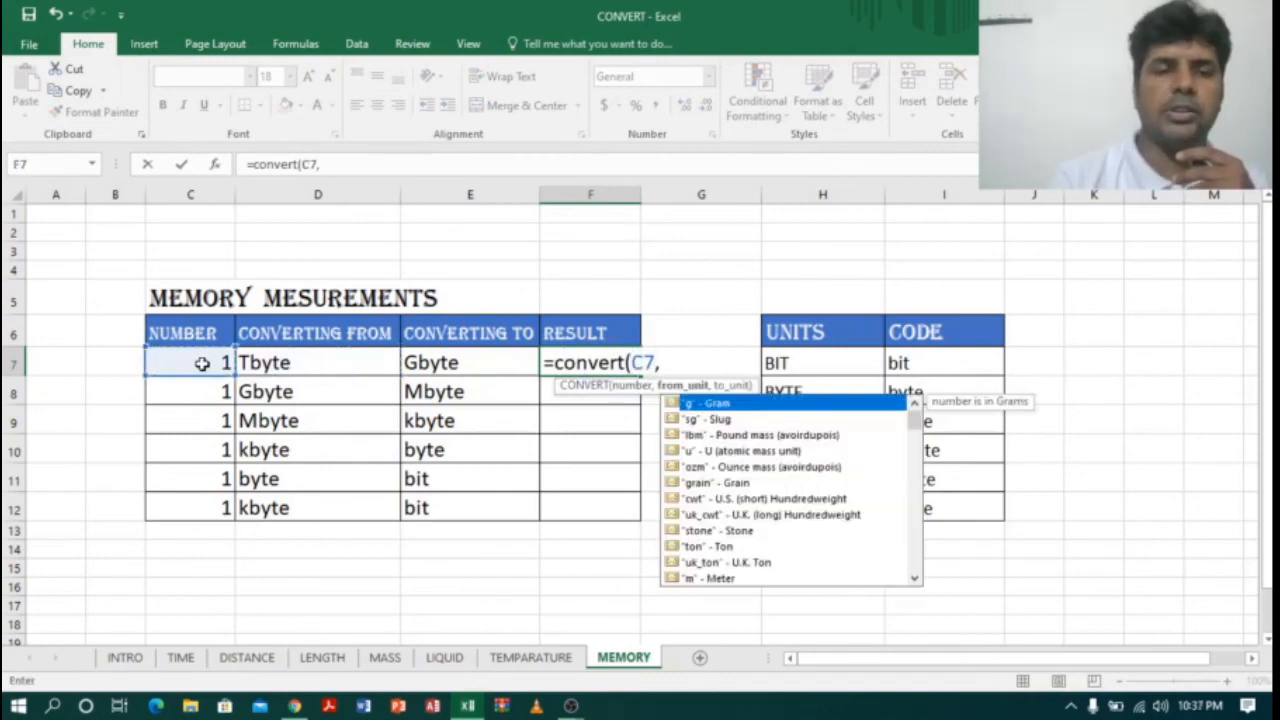
left_click(300, 364)
type(",")
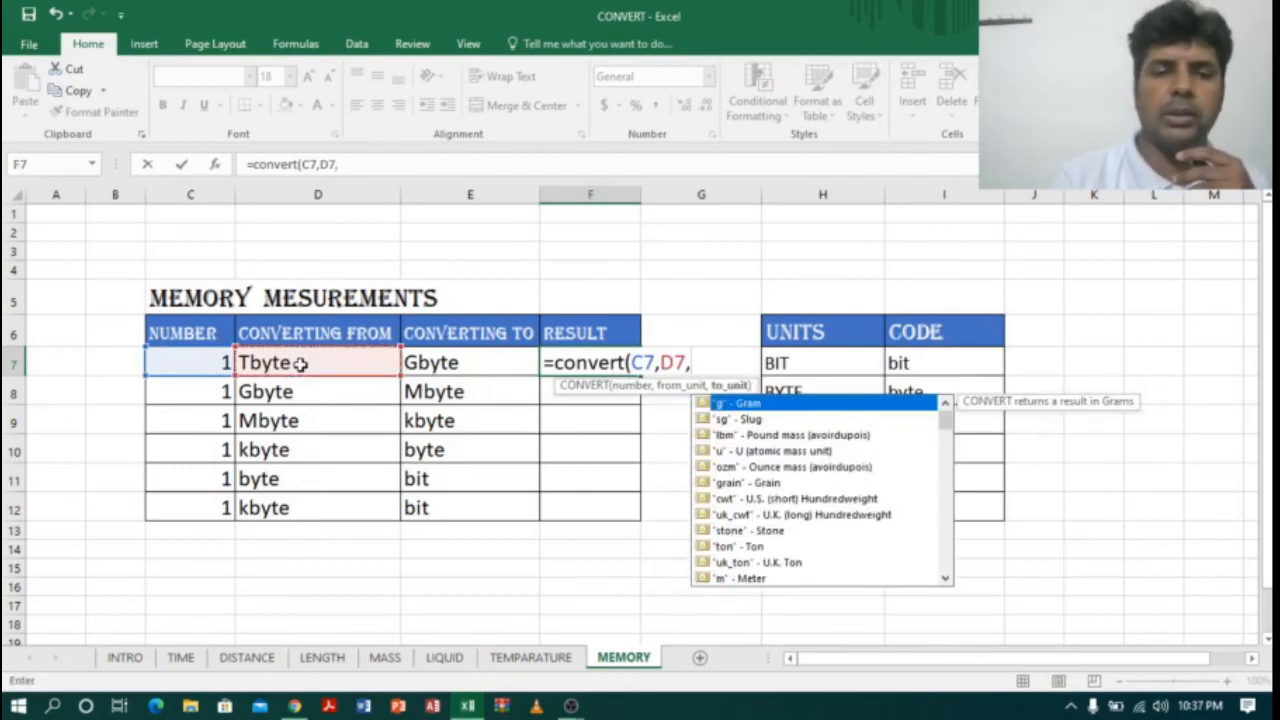
left_click(477, 362)
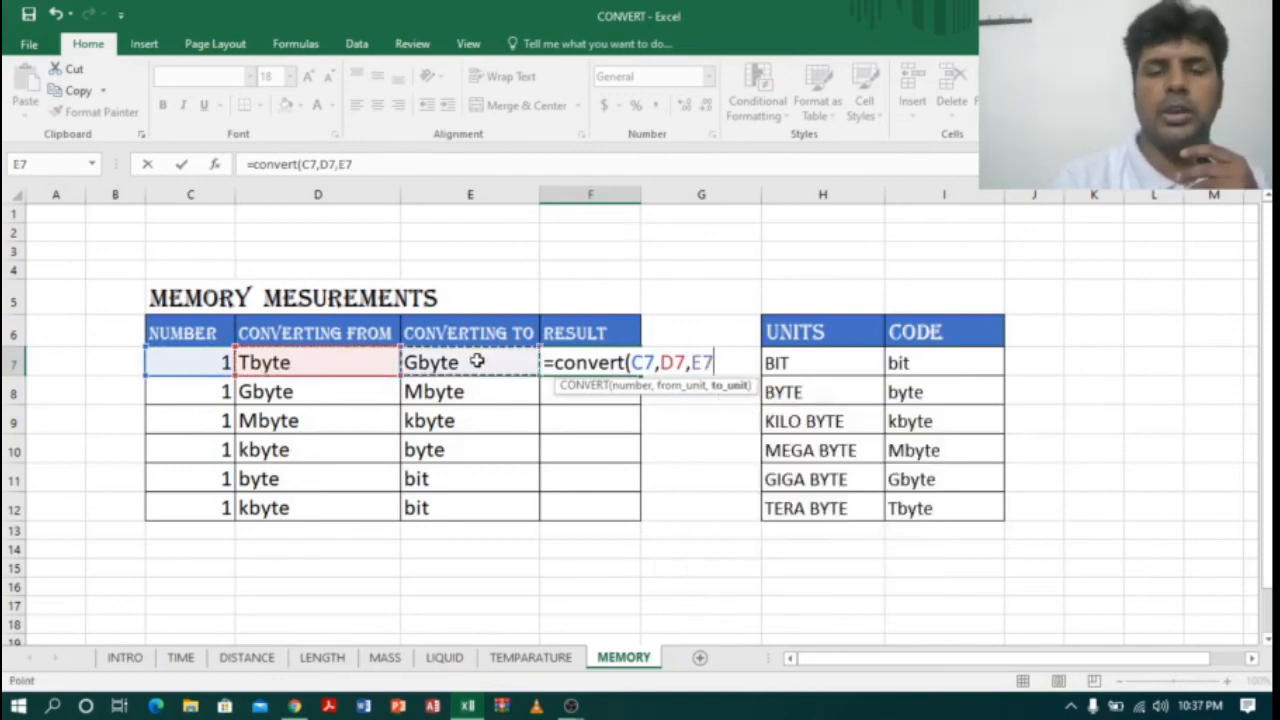
type(")")
key("Return")
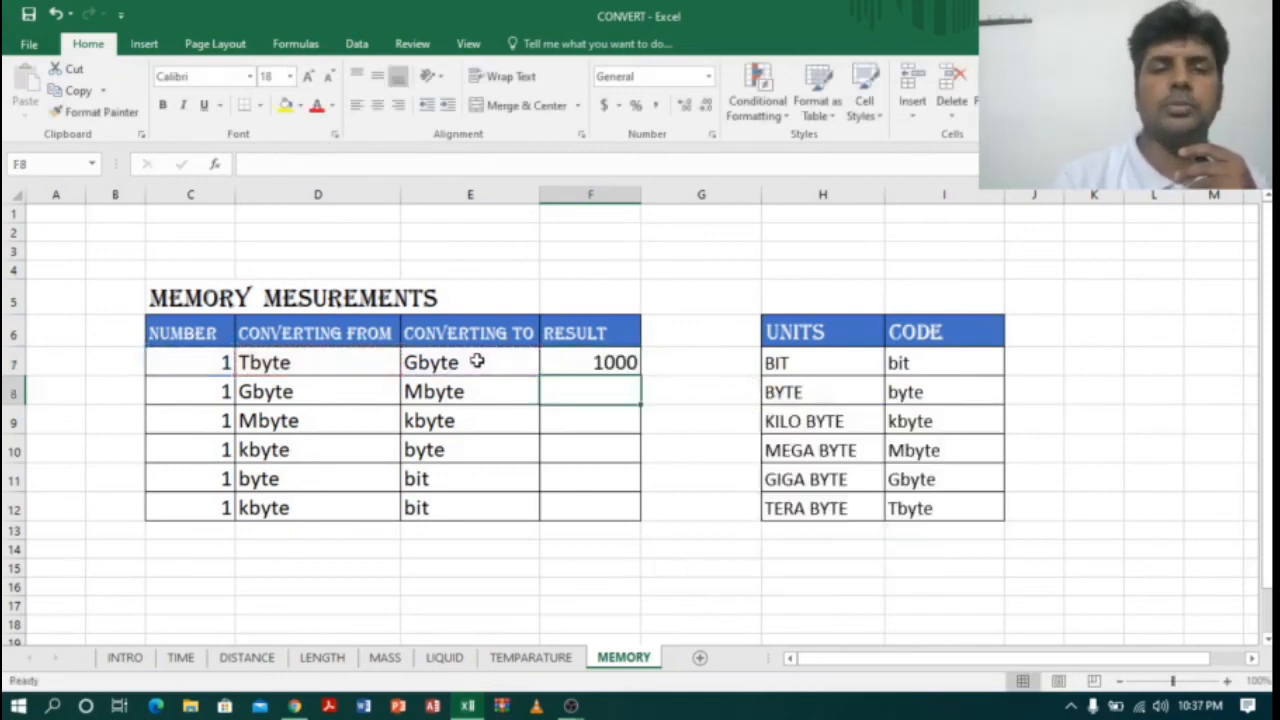
Step: Fill the CONVERT formula from F7 down through F12
left_click(595, 362)
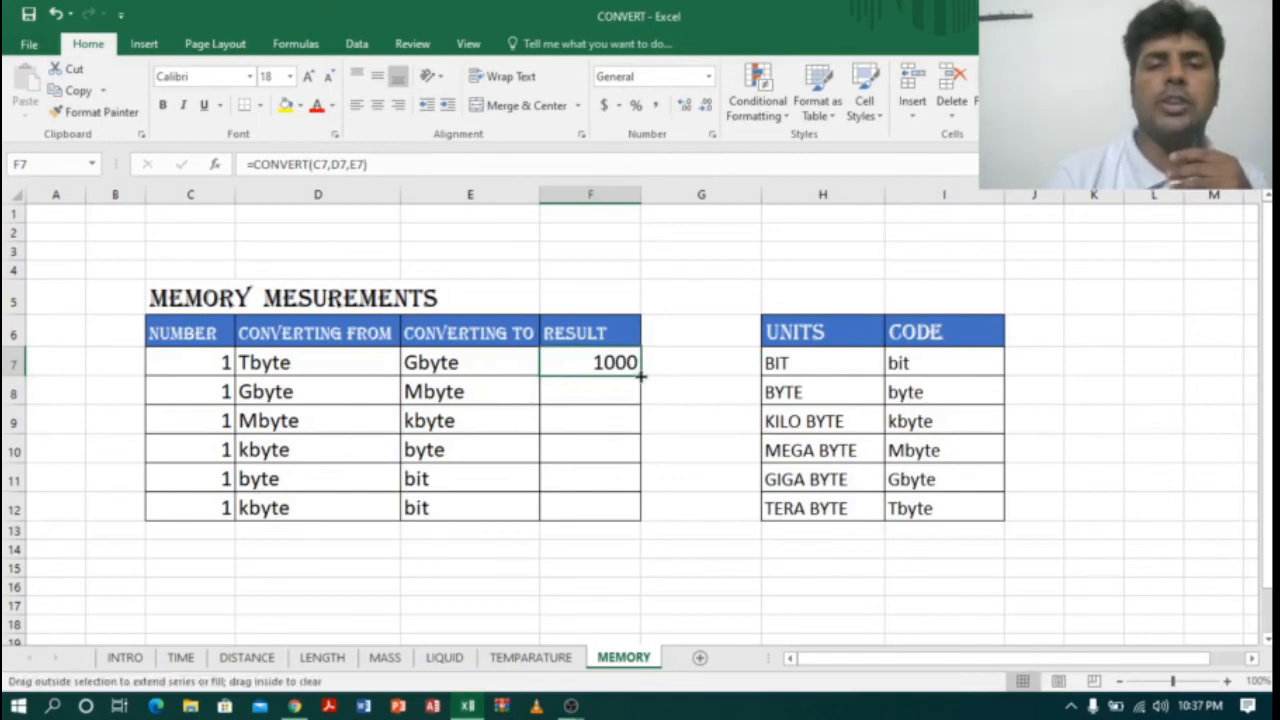
left_click_drag(641, 375, 636, 516)
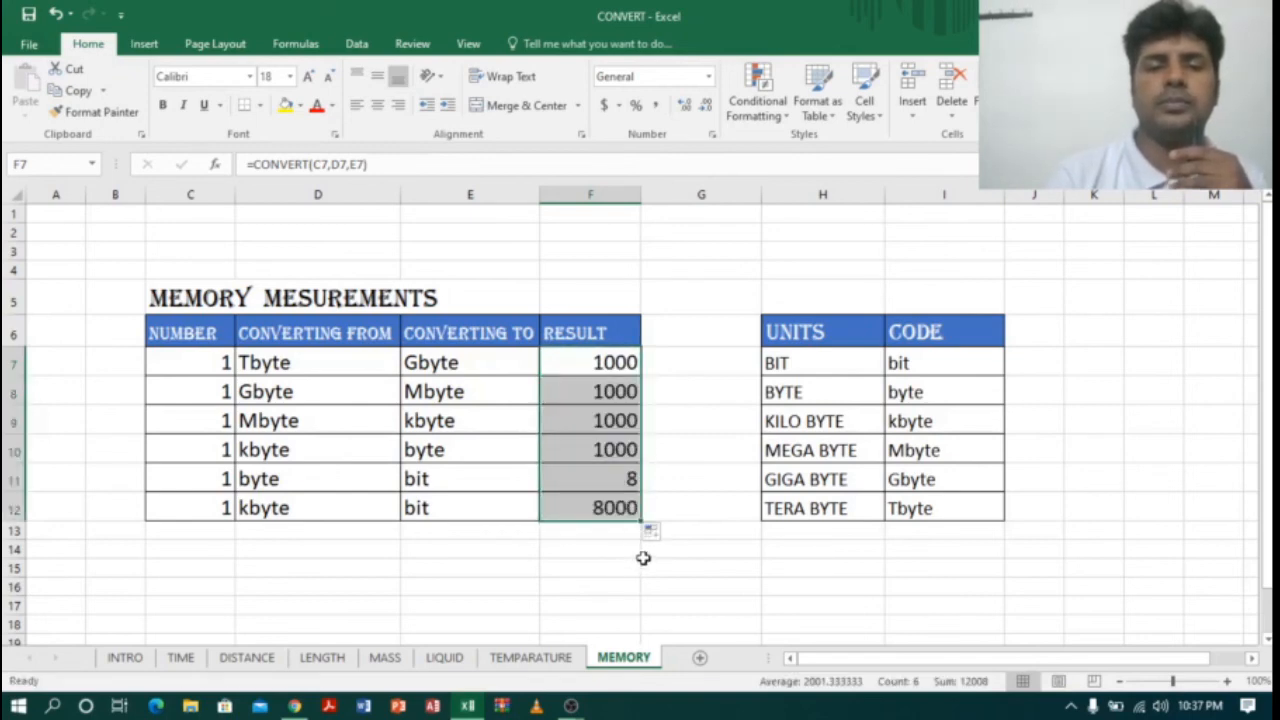
left_click(596, 428)
Step: Examine the from and to units of each memory conversion in D8:E12 against the results
left_click(329, 392)
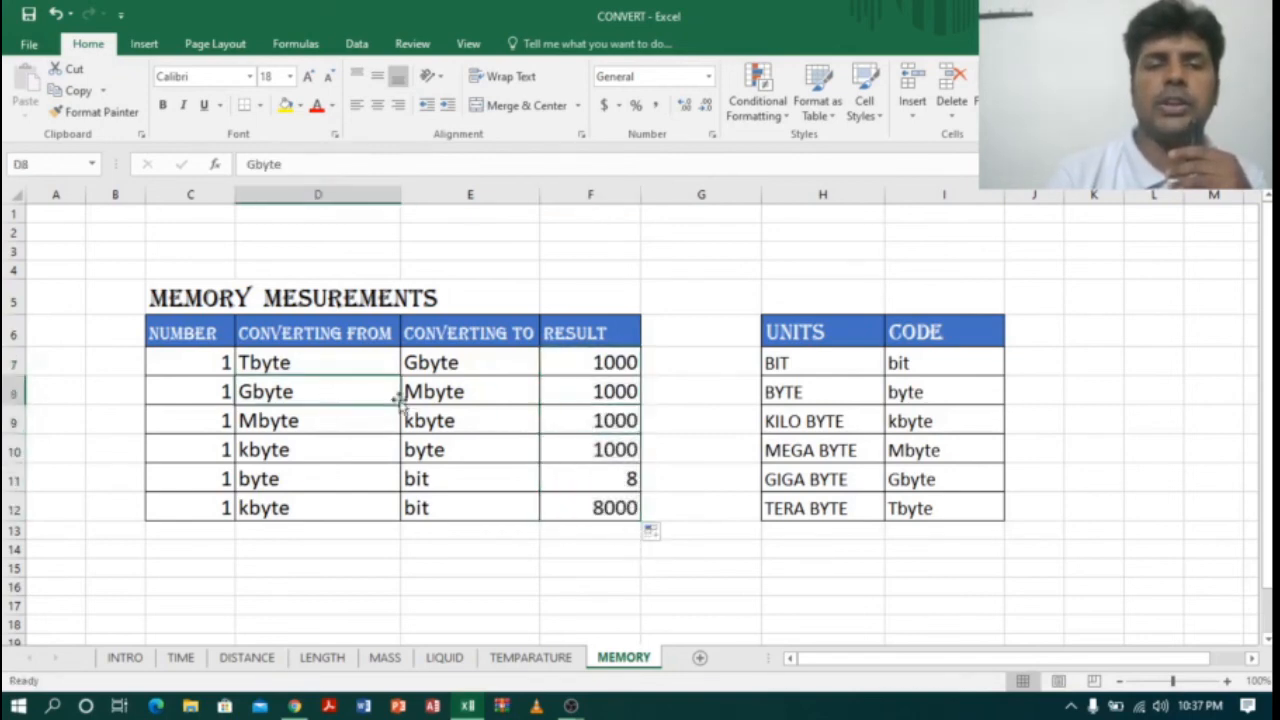
left_click(497, 393)
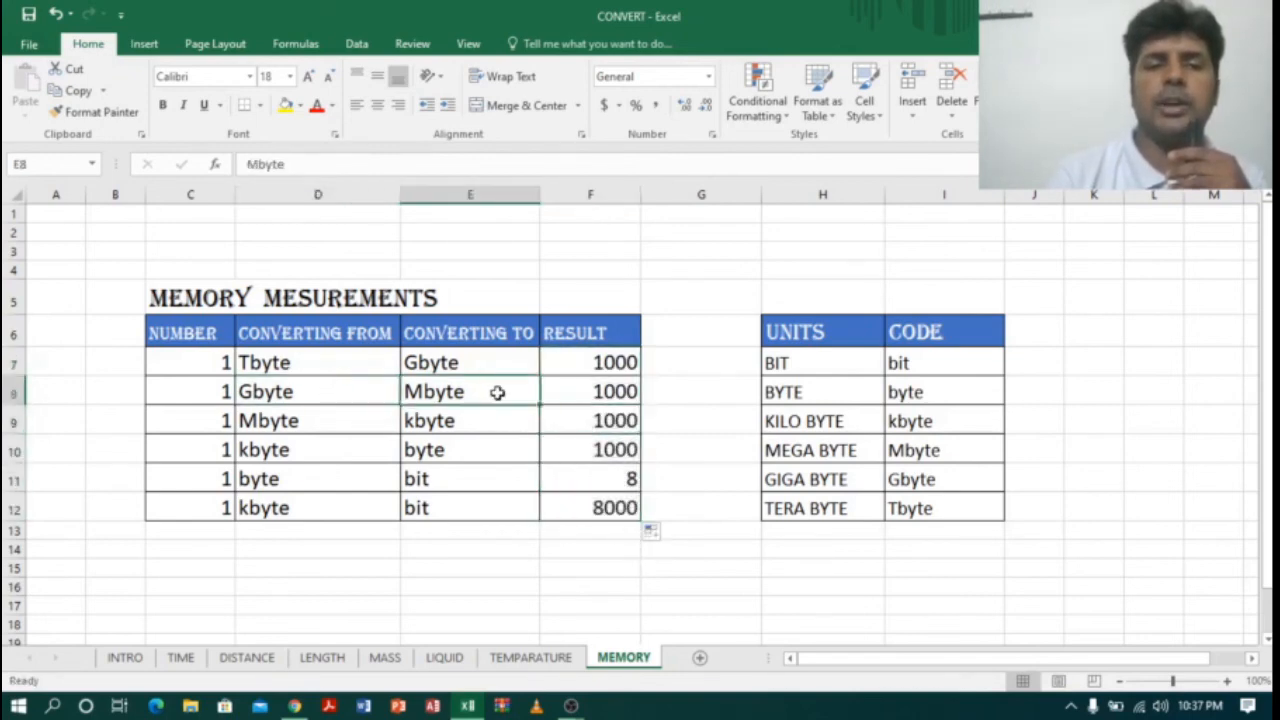
left_click(283, 424)
left_click(485, 425)
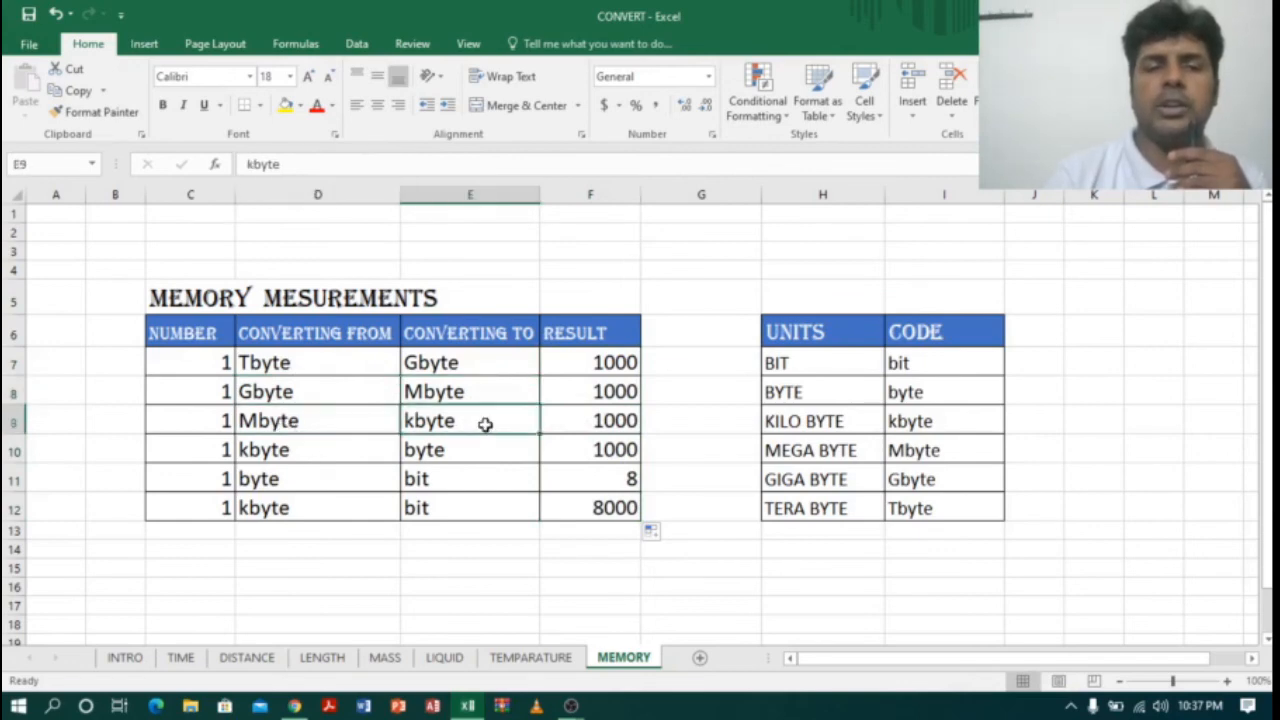
left_click(283, 453)
left_click(487, 452)
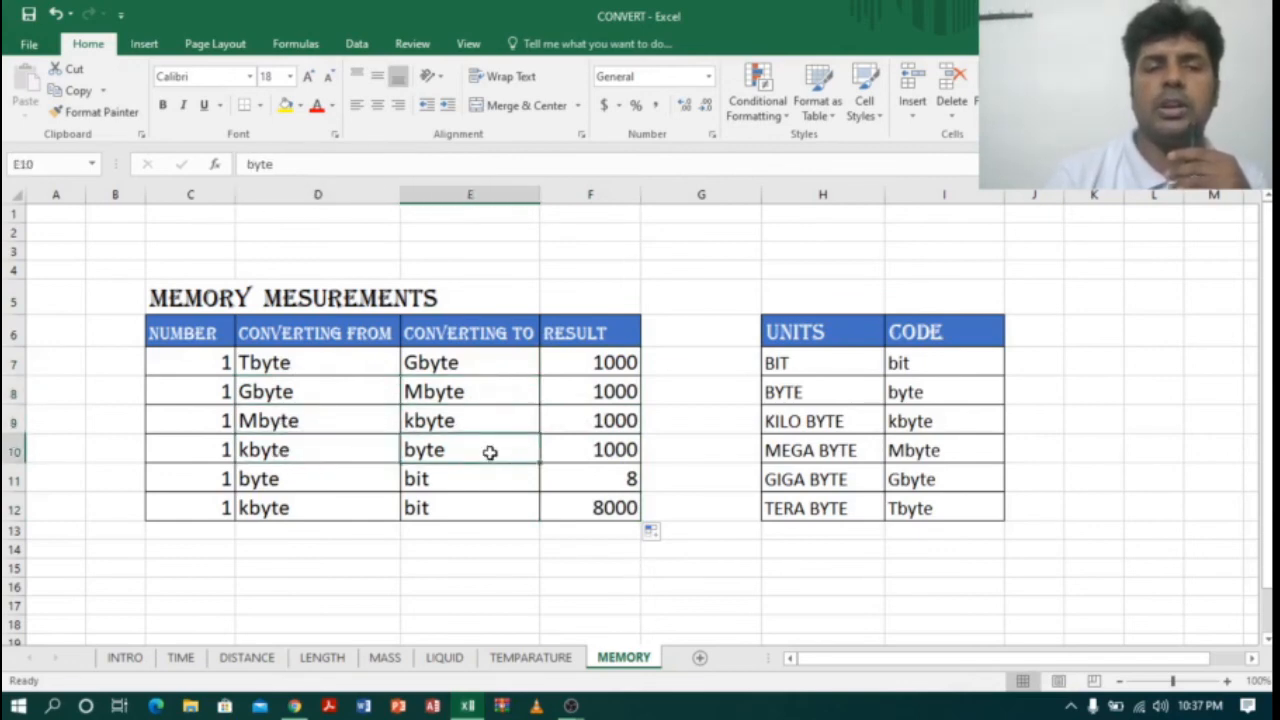
left_click(252, 487)
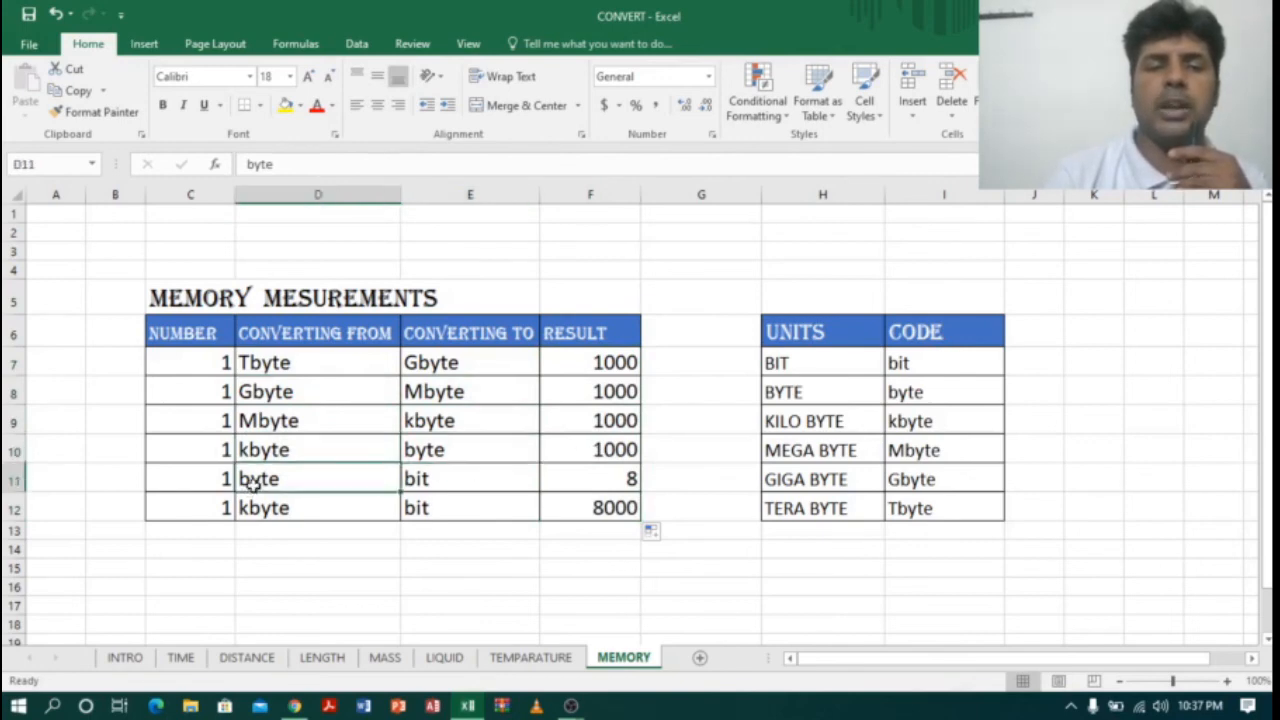
left_click(471, 482)
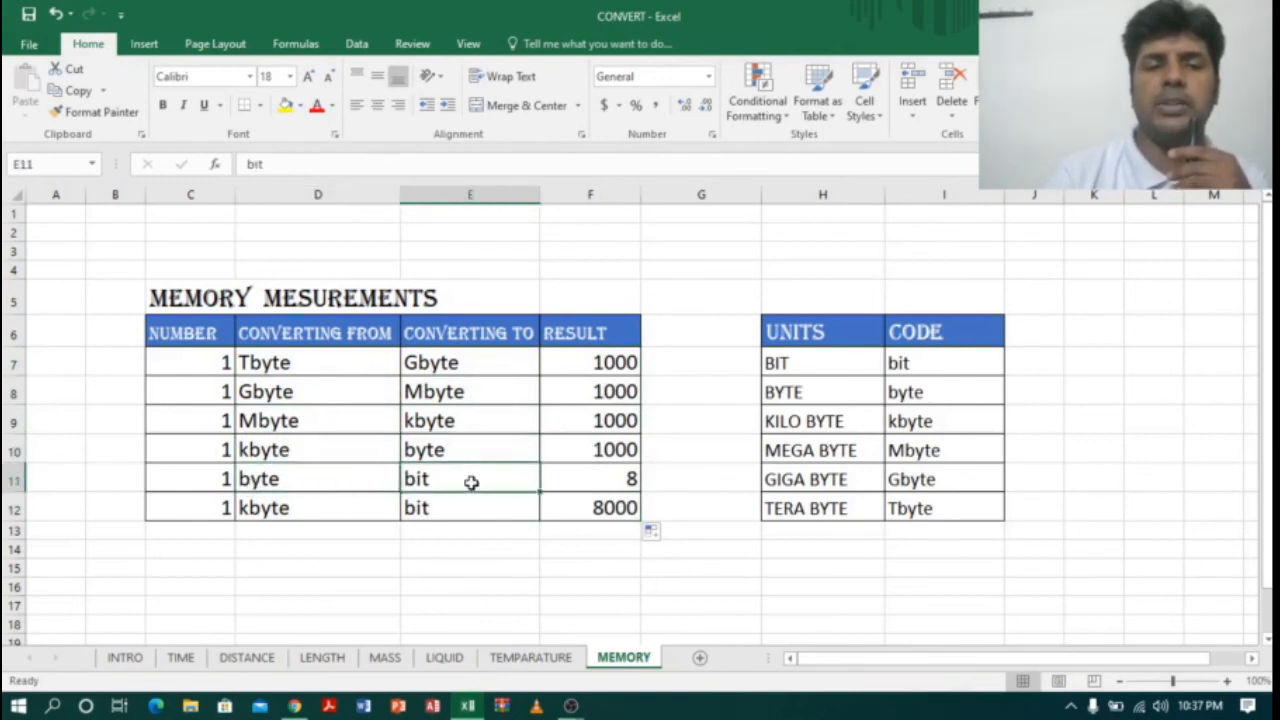
left_click(262, 508)
left_click(486, 513)
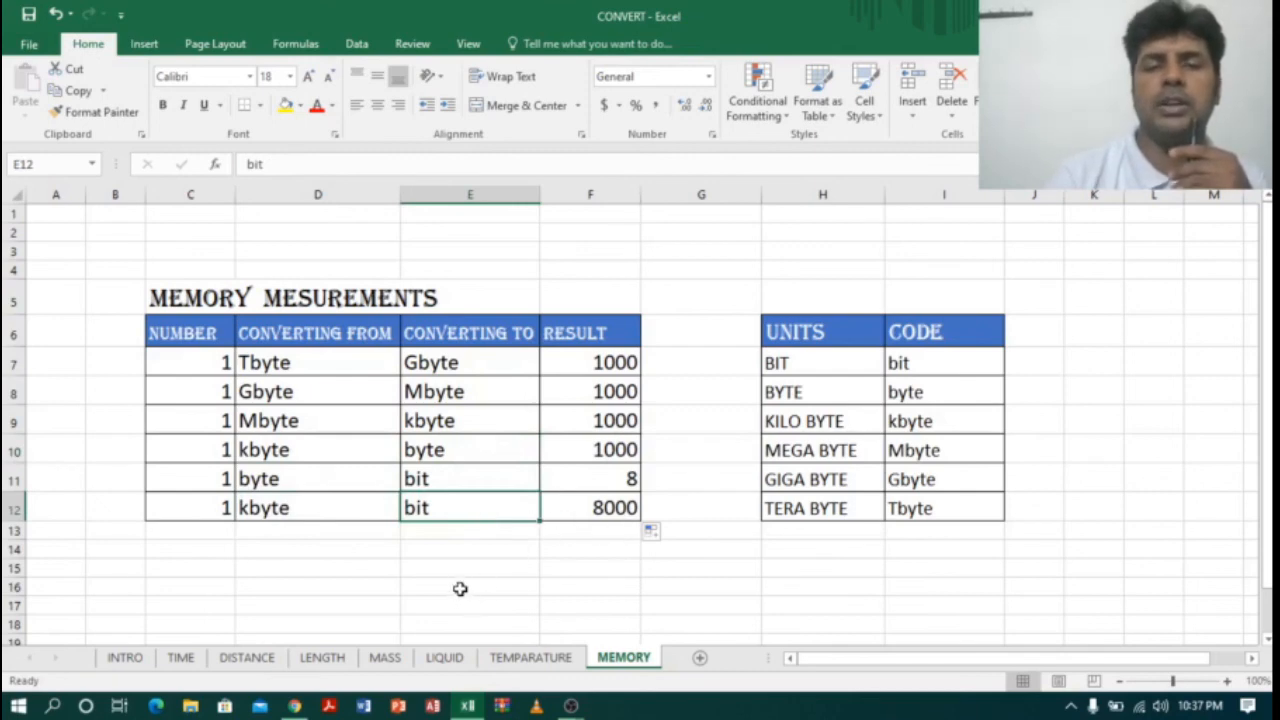
left_click(714, 341)
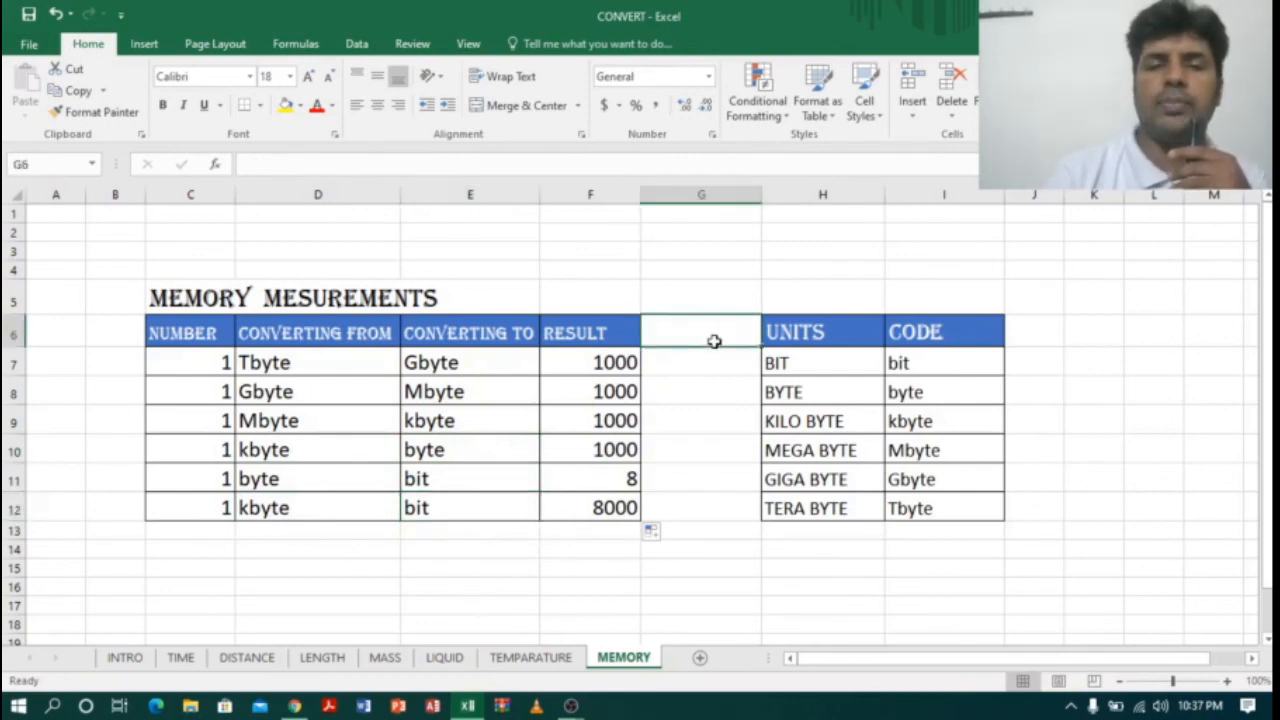
left_click(744, 287)
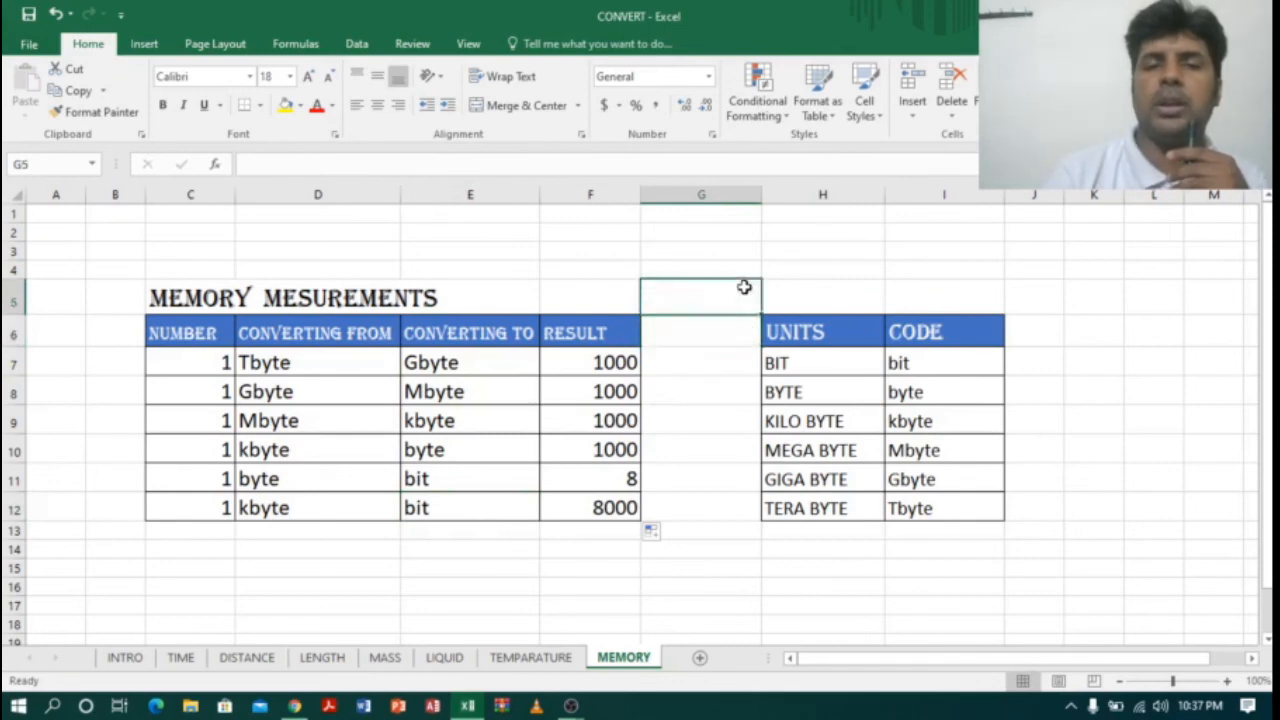
left_click(840, 292)
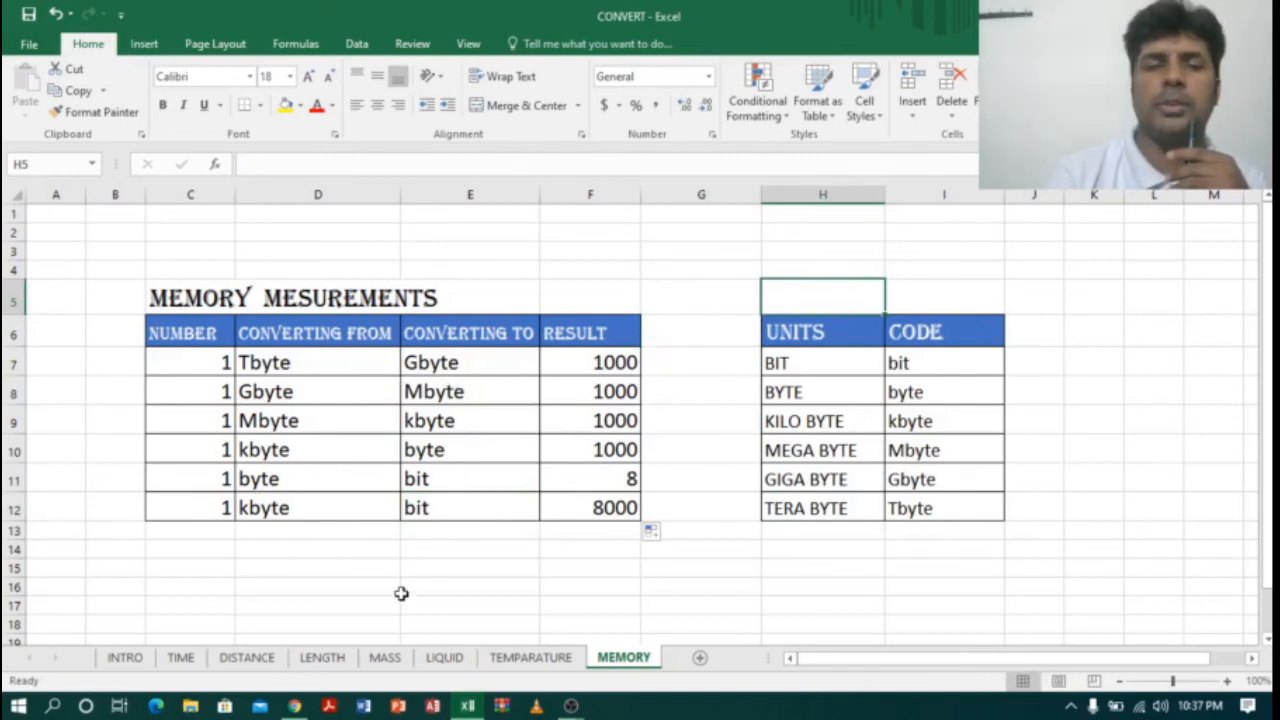
left_click(1092, 327)
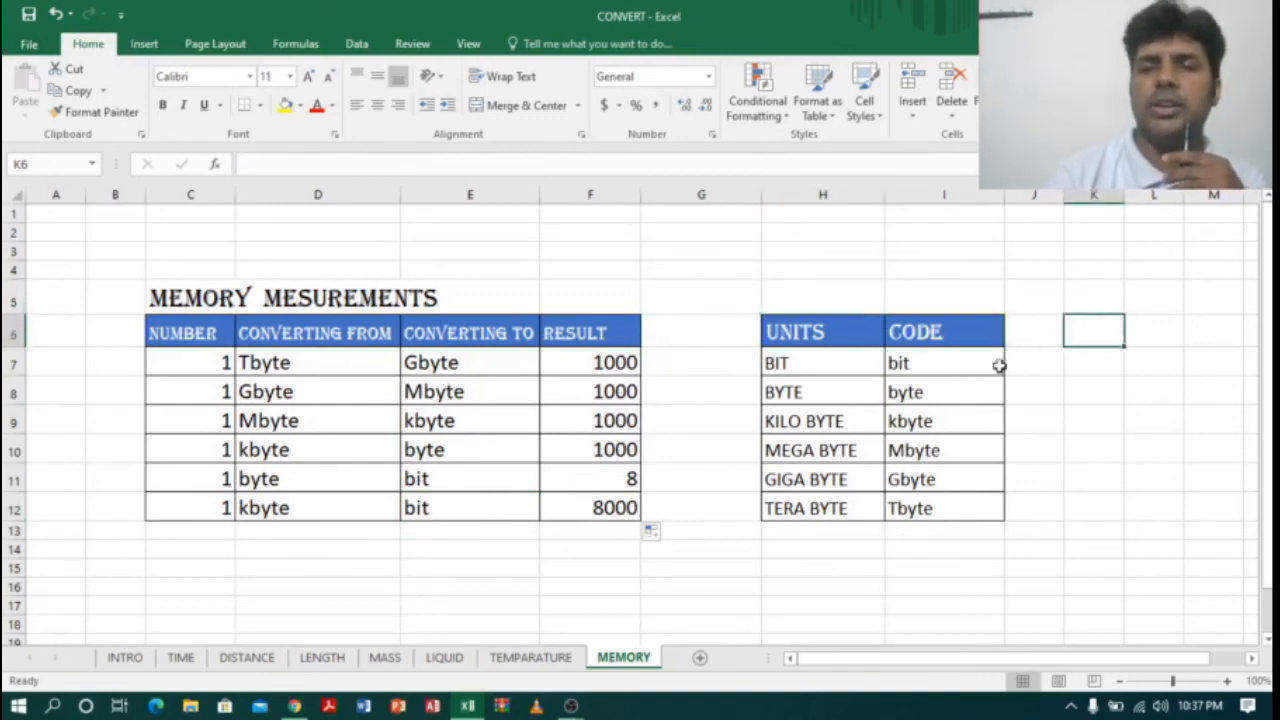